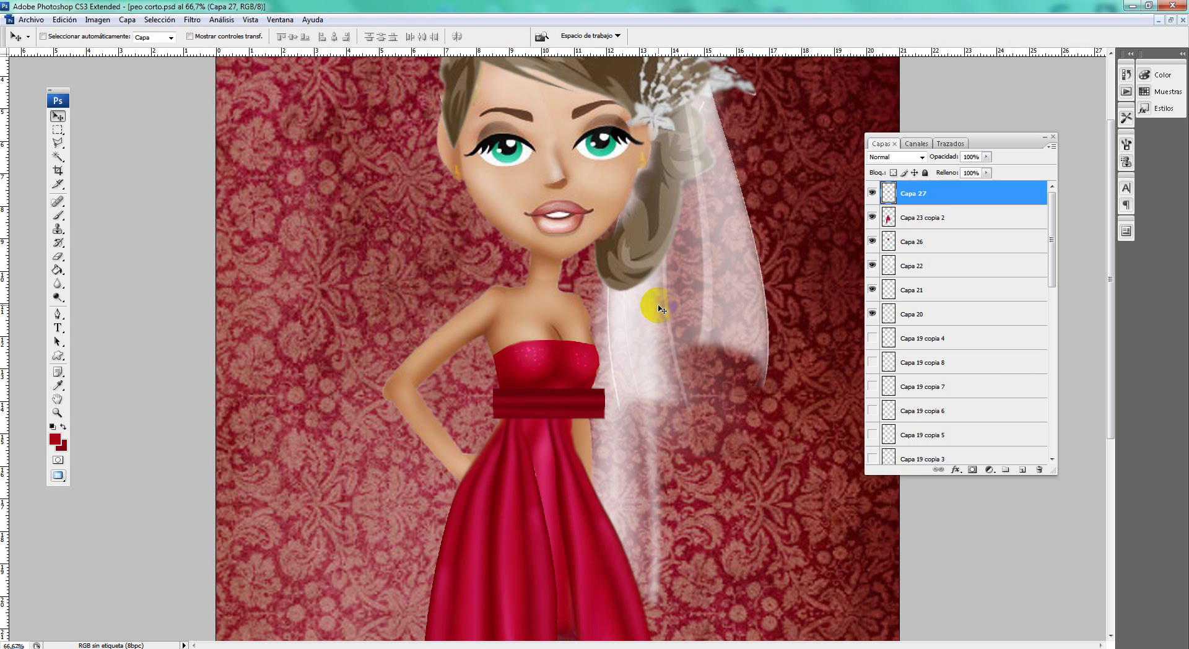
Step: Zoom to 100% on the dress's waistband and lightly dodge it
click(565, 404)
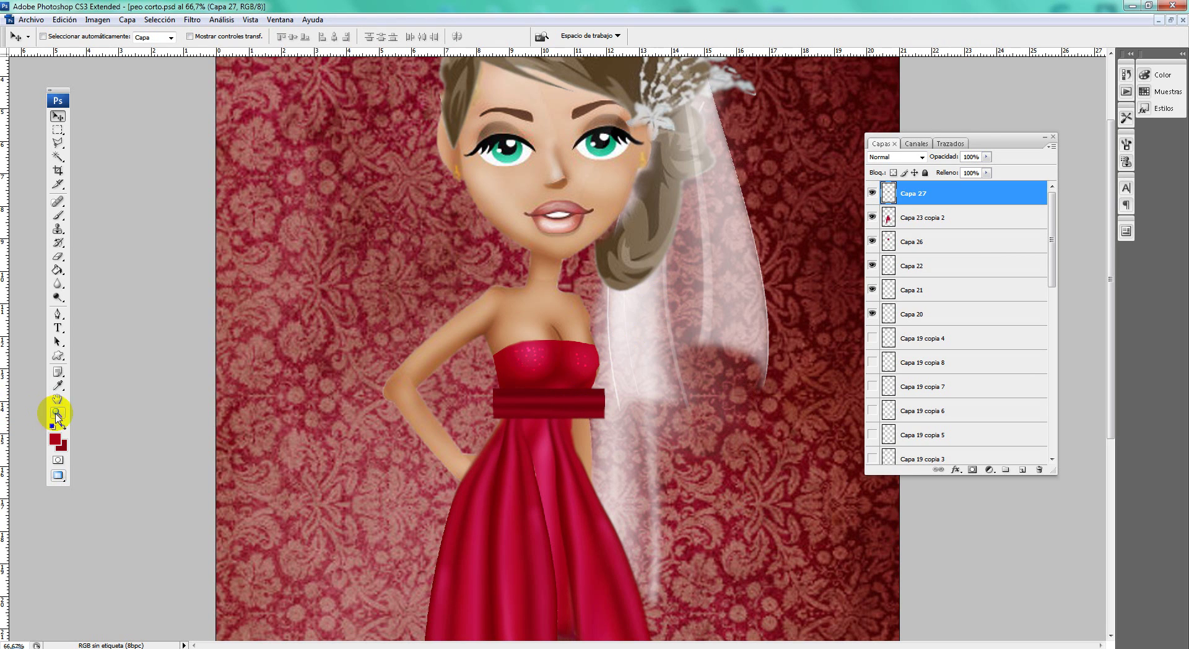
click(57, 414)
click(567, 409)
click(58, 297)
click(105, 293)
mouse_move(483, 308)
mouse_down()
mouse_move(555, 328)
mouse_move(624, 322)
mouse_move(472, 321)
mouse_up()
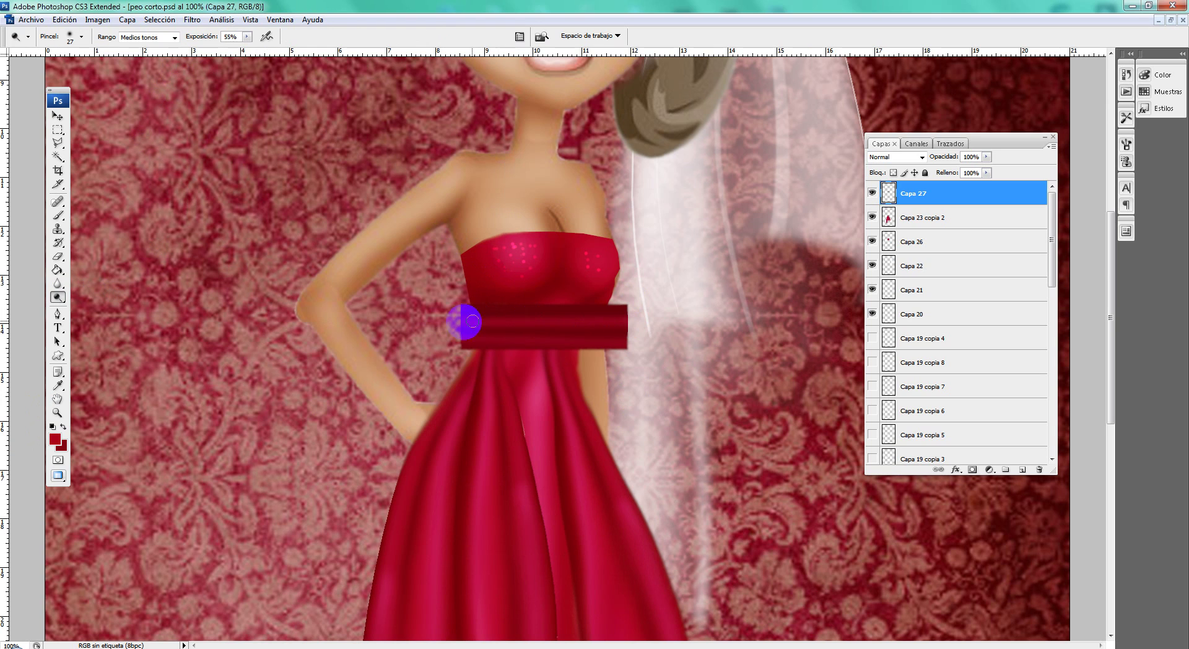
Step: Set Dodge to Highlights, Exposure 100%, 3 px brush, and paint a highlight line along the band
right_click(523, 339)
drag(547, 364, 544, 364)
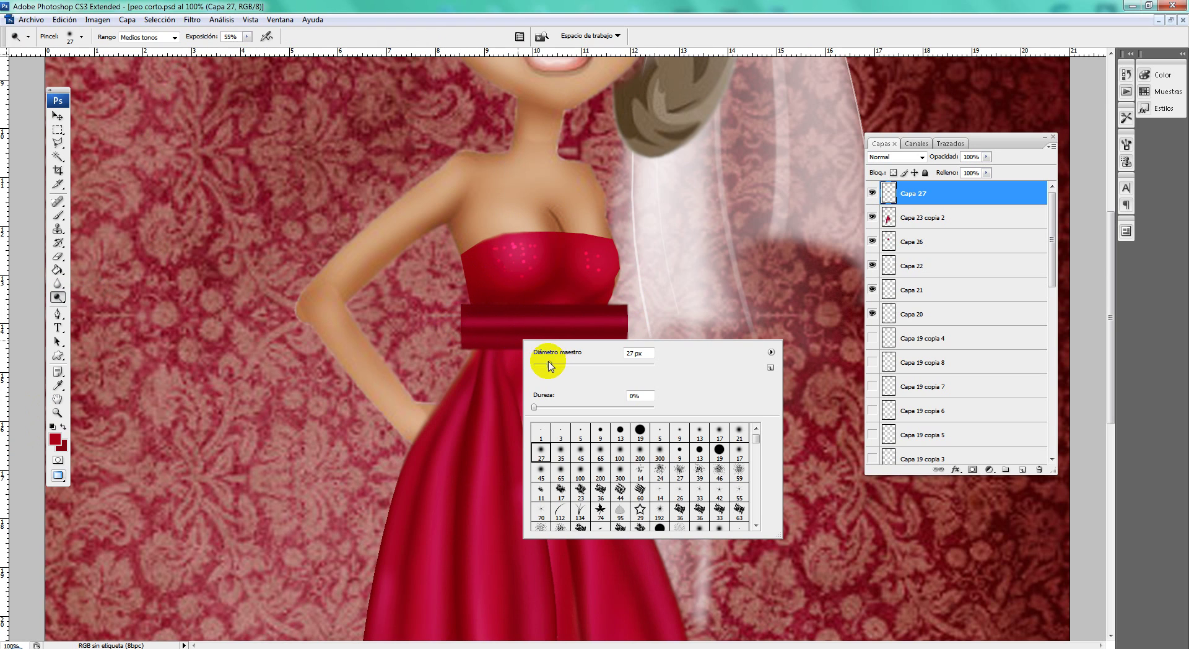
click(541, 431)
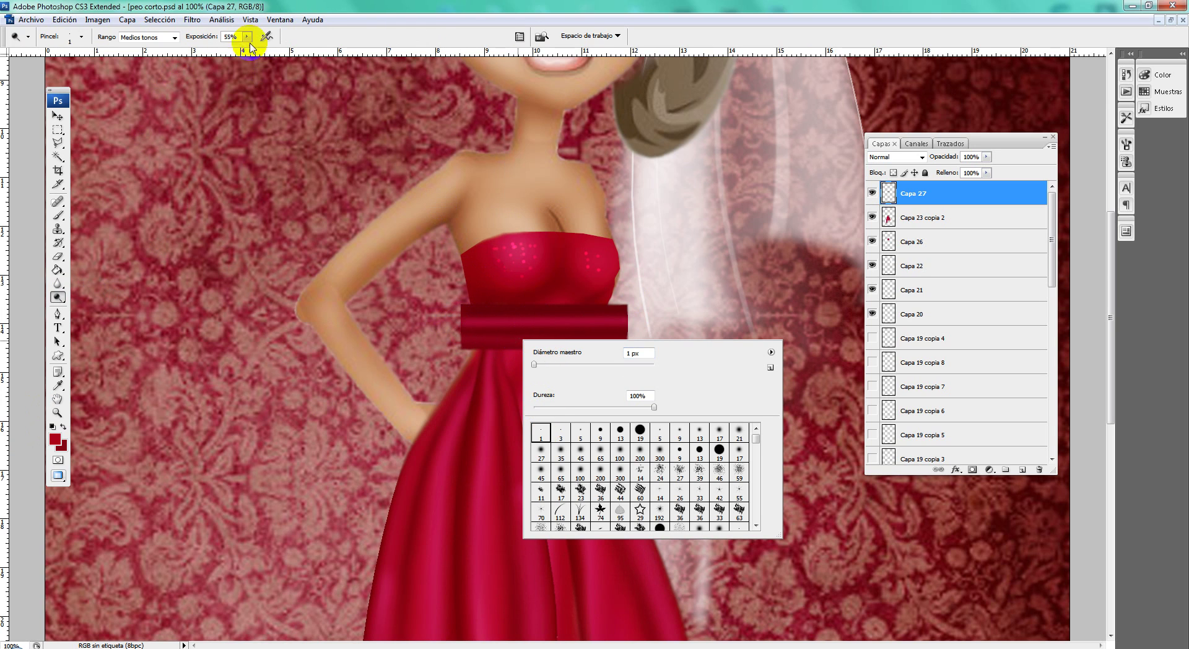
drag(247, 41, 272, 41)
click(174, 37)
click(155, 68)
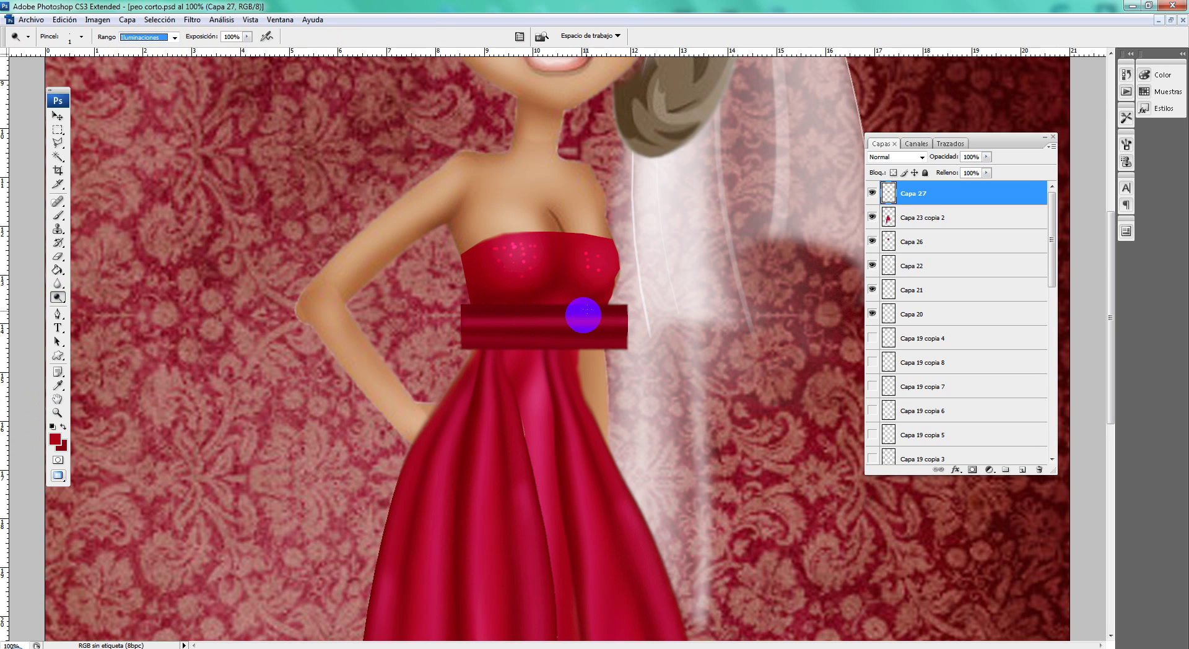
right_click(586, 331)
click(623, 419)
click(526, 324)
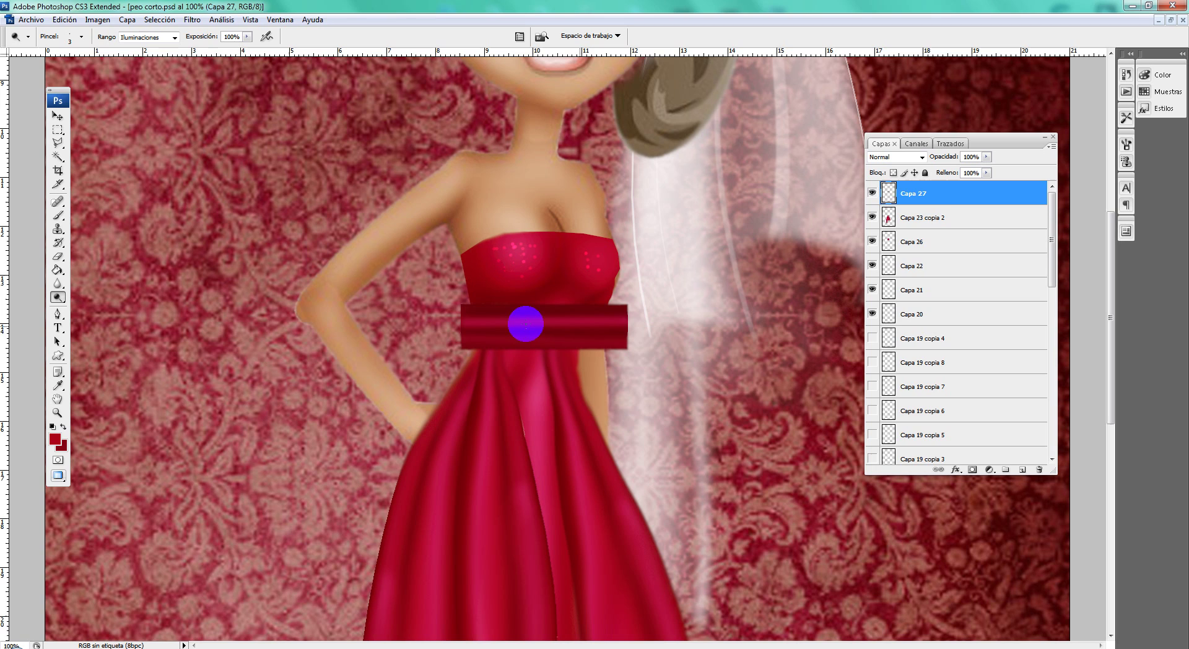
drag(486, 321, 501, 321)
click(57, 116)
Step: Warp the Capa 27 waistband with corner and edge handles so it curves, then commit
key(ctrl+t)
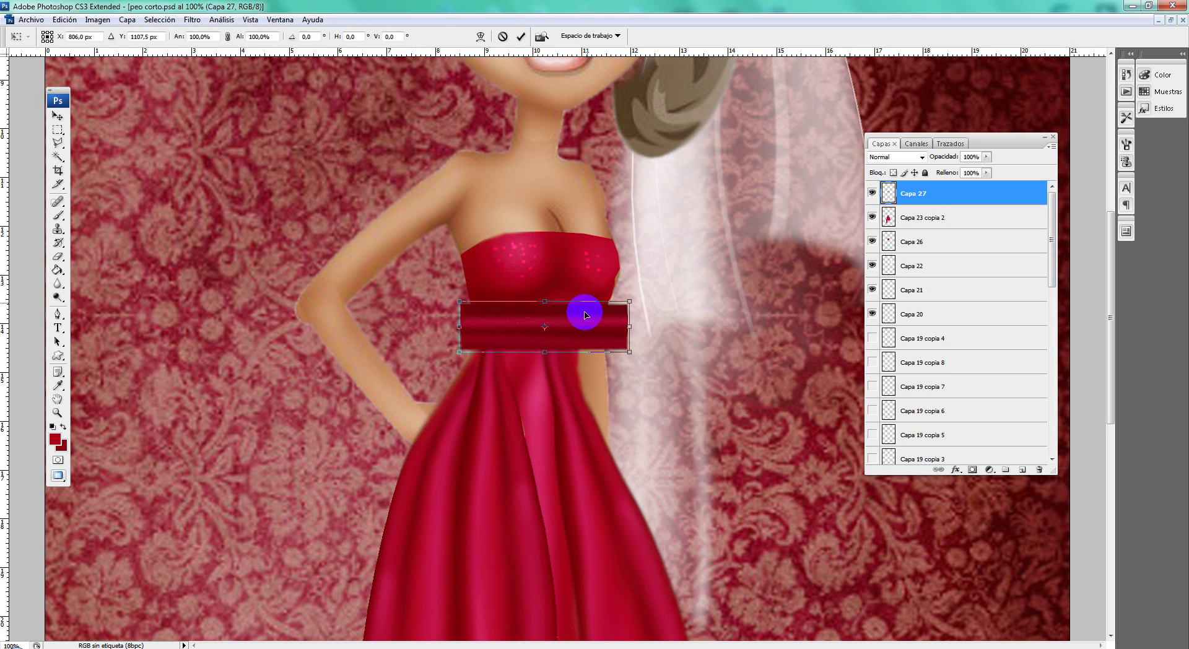
right_click(585, 319)
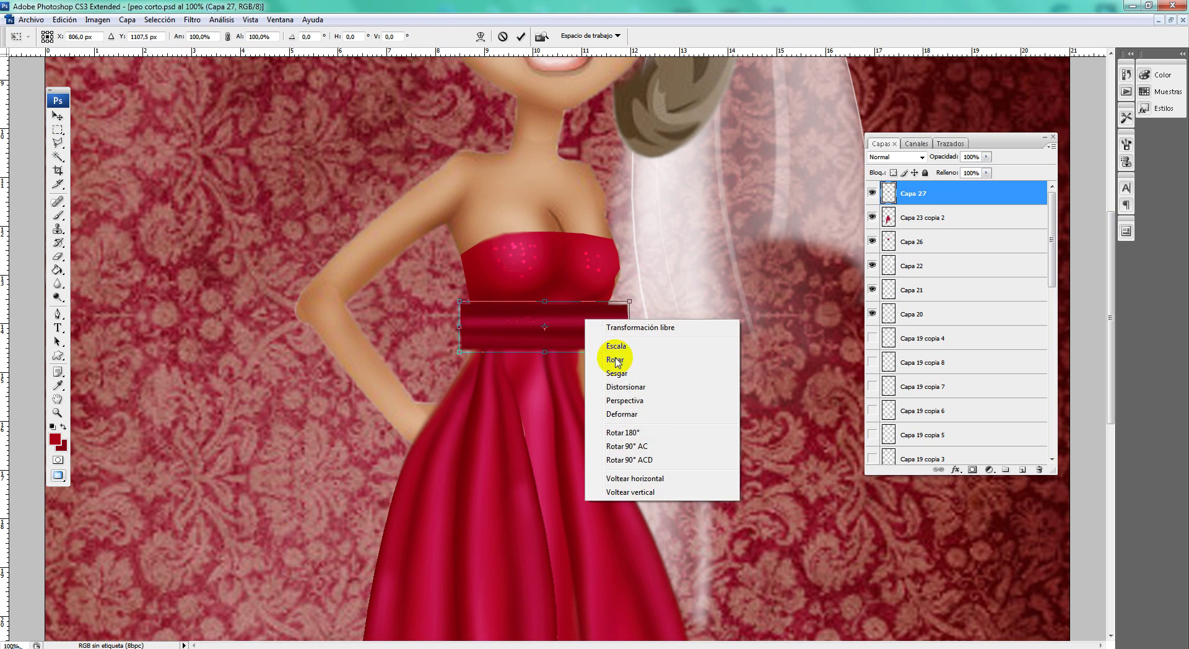
click(622, 414)
mouse_move(551, 350)
mouse_down()
mouse_move(544, 321)
mouse_move(608, 321)
mouse_move(606, 308)
mouse_move(601, 339)
mouse_up()
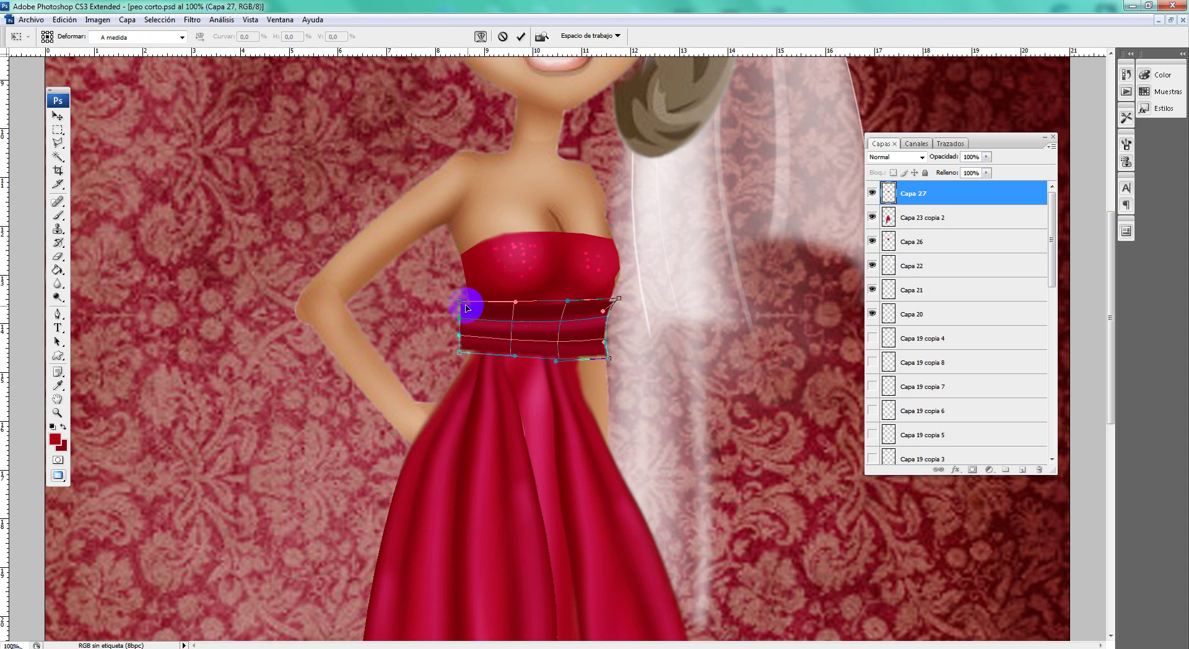
drag(466, 306, 474, 303)
drag(472, 357, 478, 335)
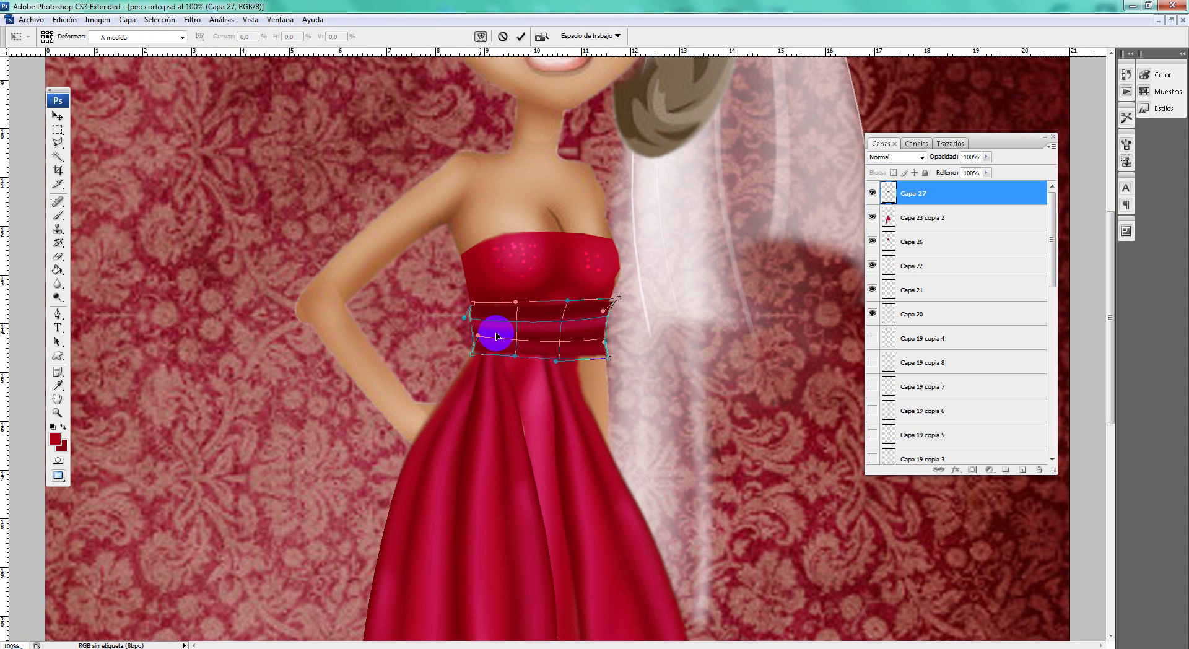
click(616, 304)
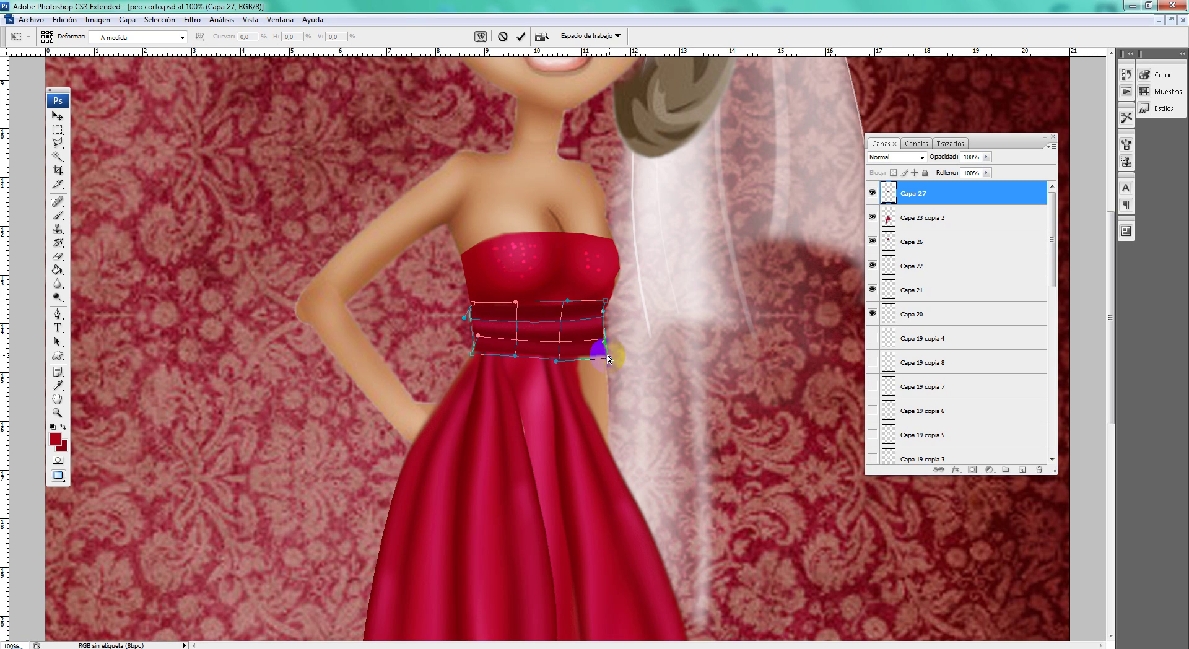
drag(585, 336, 591, 358)
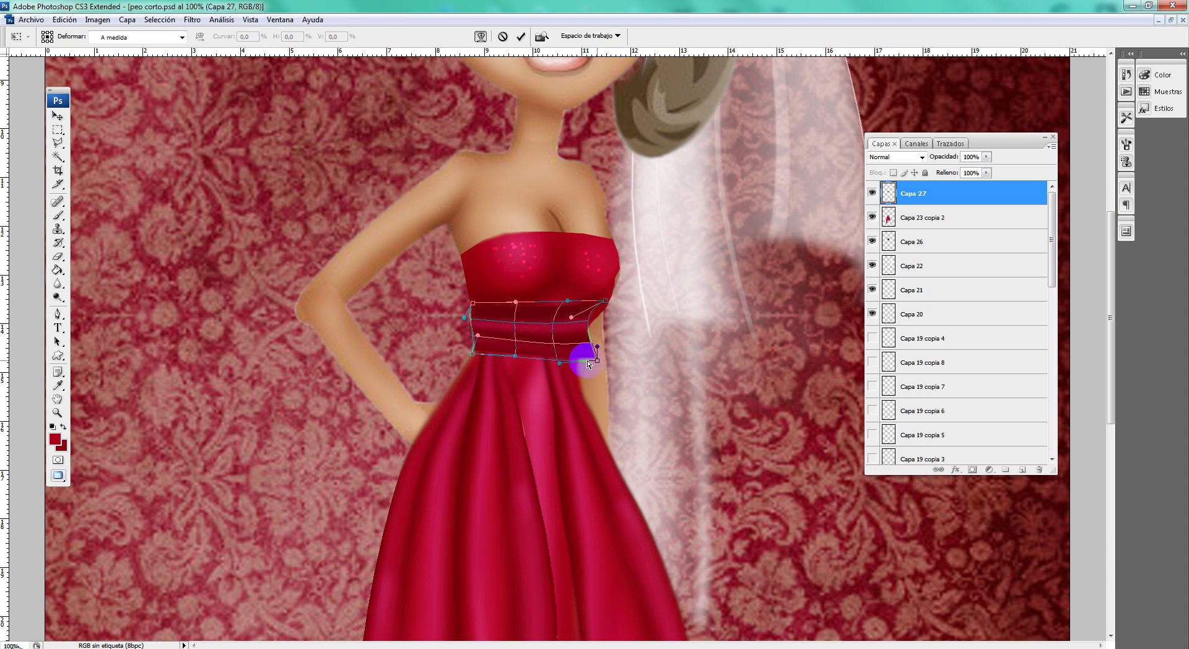
click(591, 308)
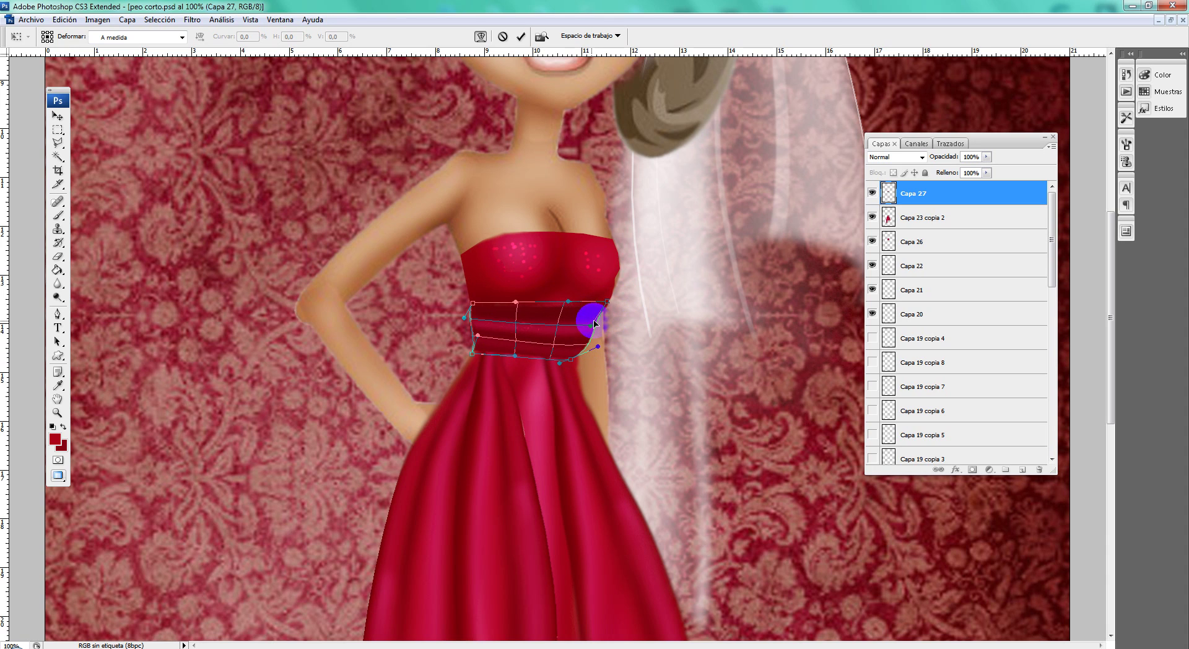
key(Return)
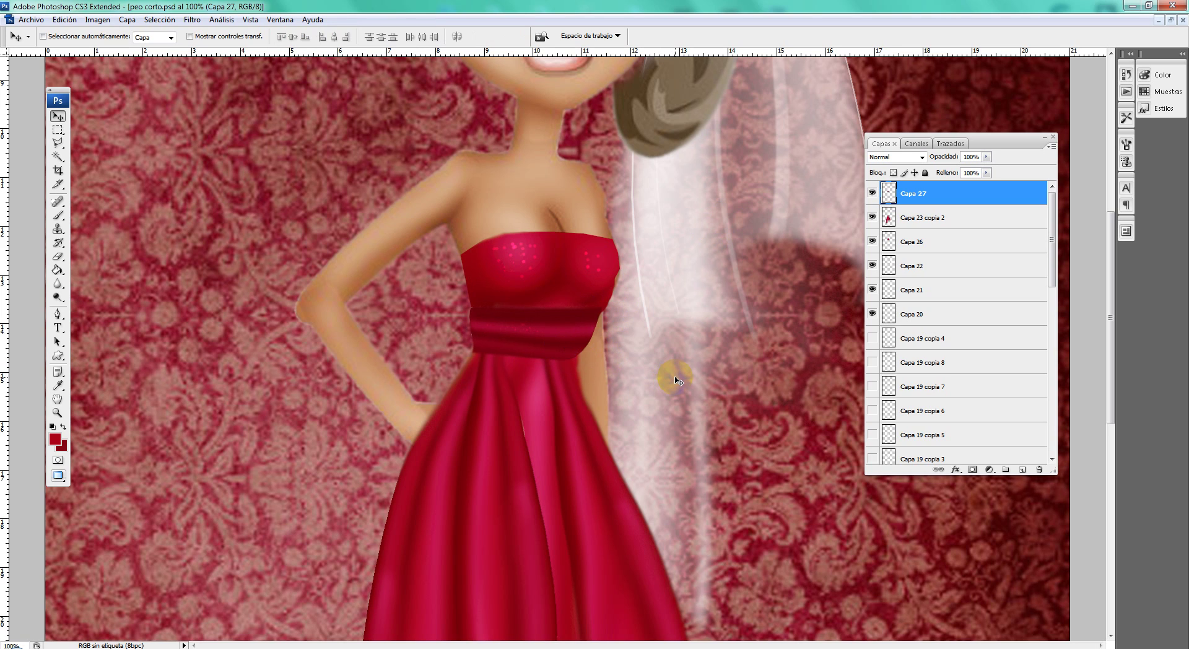
Step: Undo the warp, nudge the band left and down, and erase its overhanging ends
key(ctrl+z)
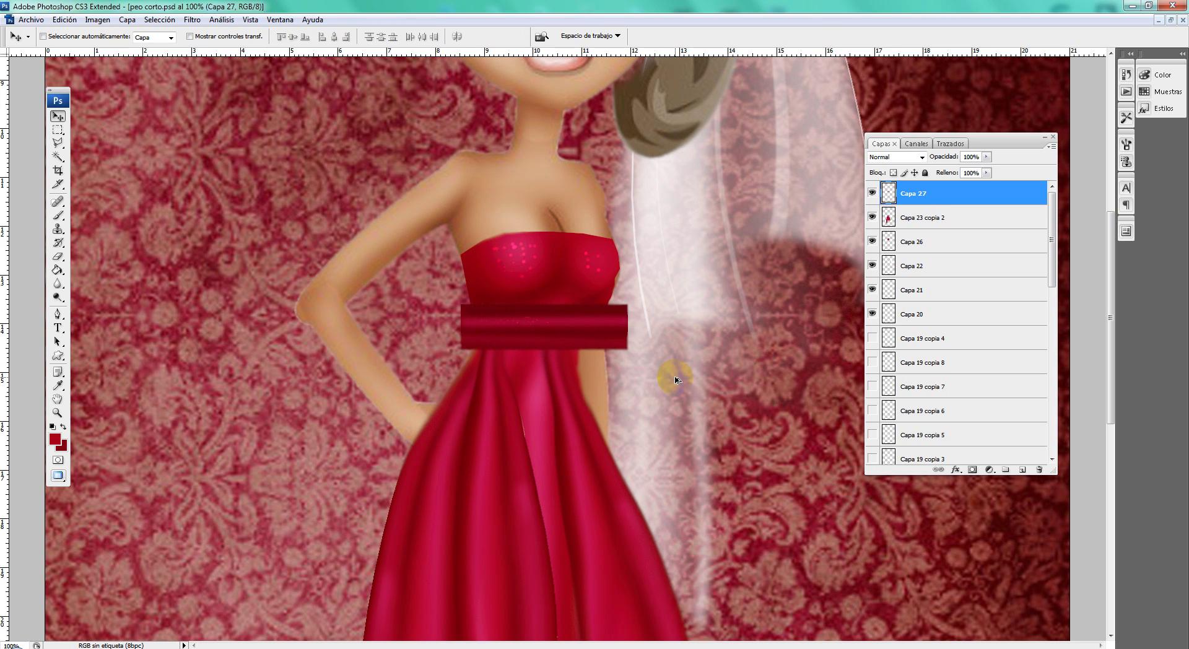
drag(607, 331, 596, 334)
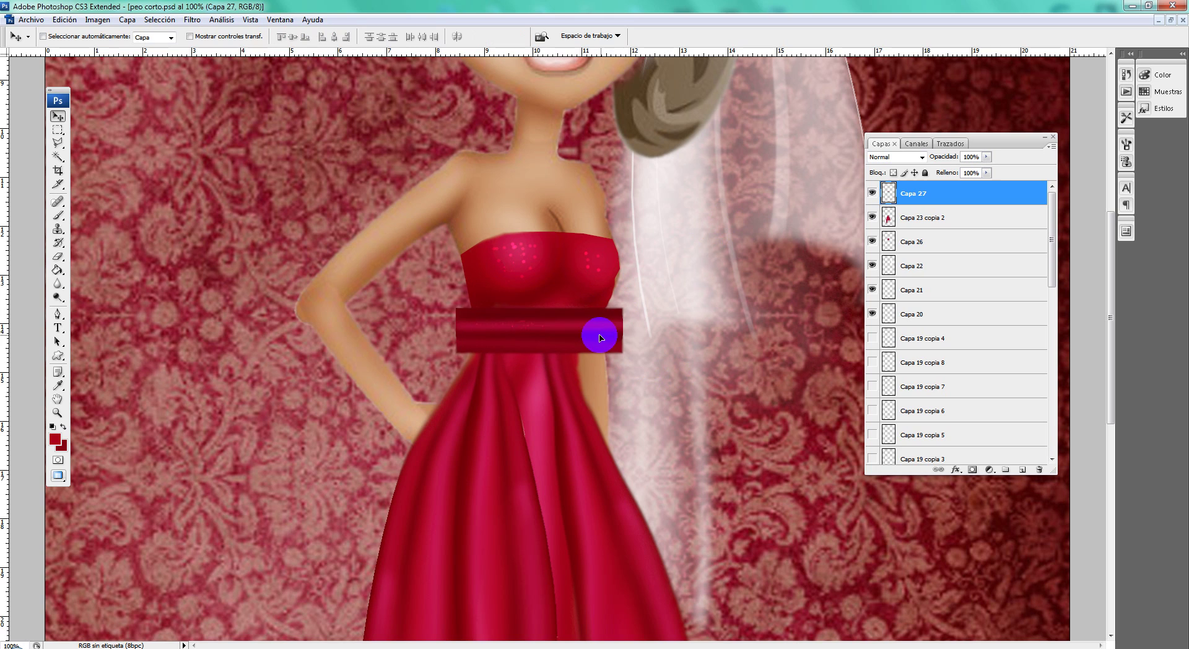
click(58, 256)
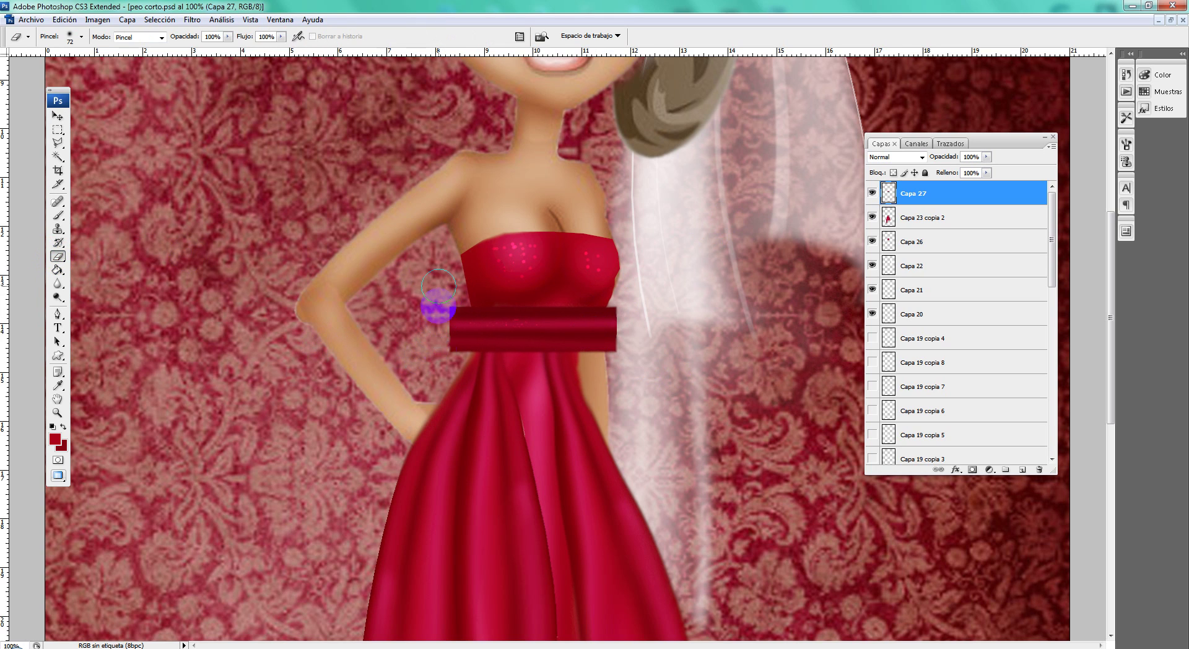
drag(438, 286, 458, 322)
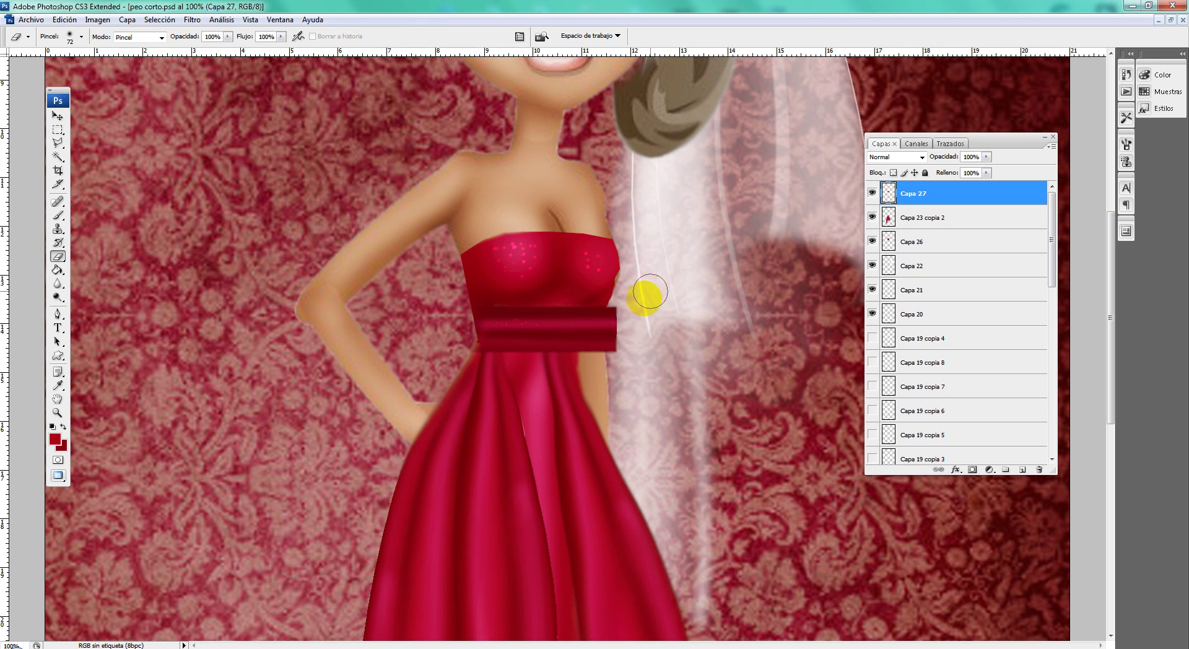
drag(650, 292, 601, 364)
Step: Rotate the waistband about 2.6° clockwise with Free Transform and apply it
click(58, 130)
click(58, 116)
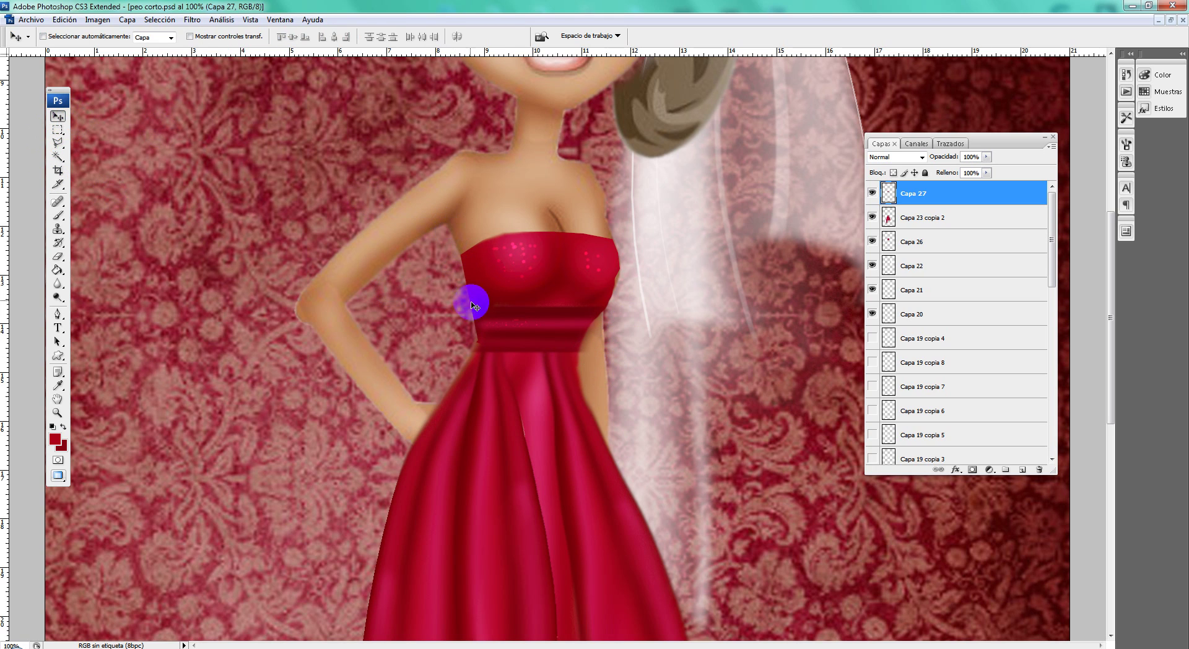
key(ctrl+t)
drag(657, 284, 656, 284)
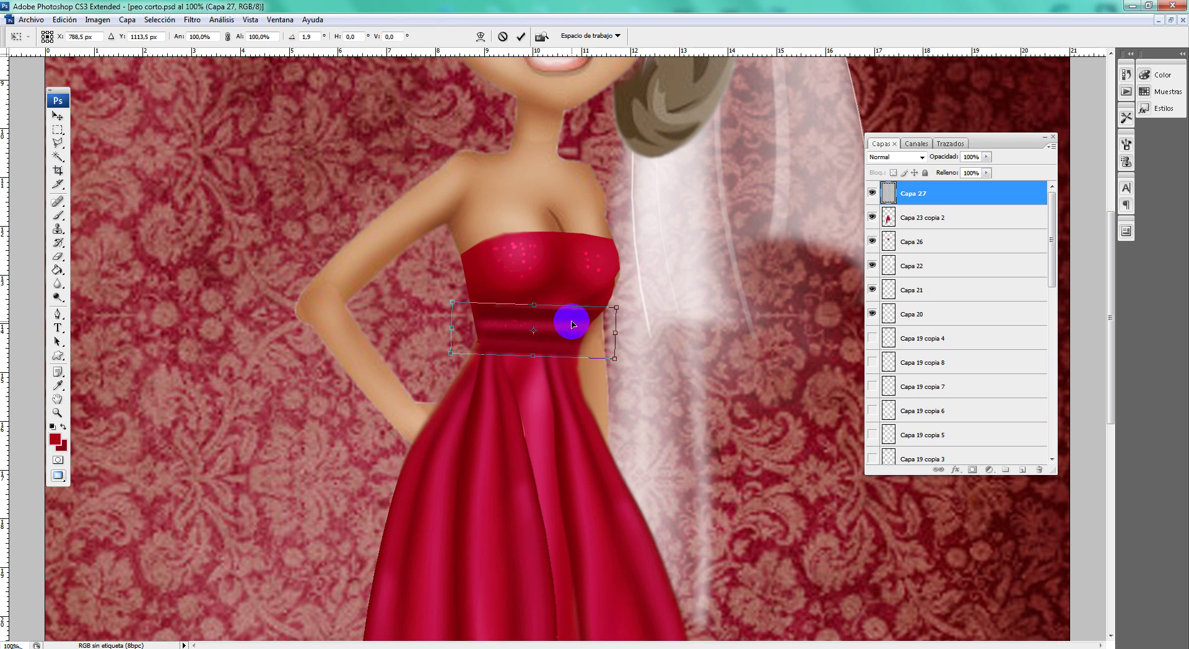
double_click(572, 324)
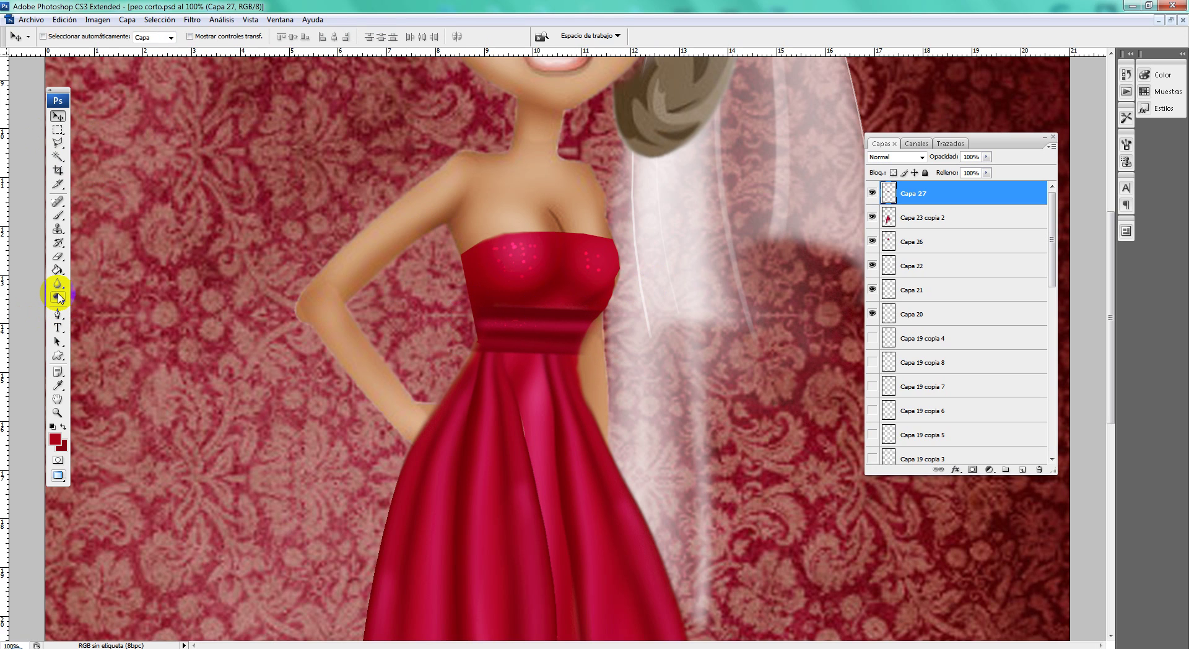
Step: Smudge the waistband's edges into the bodice at 45% strength
drag(59, 293, 108, 308)
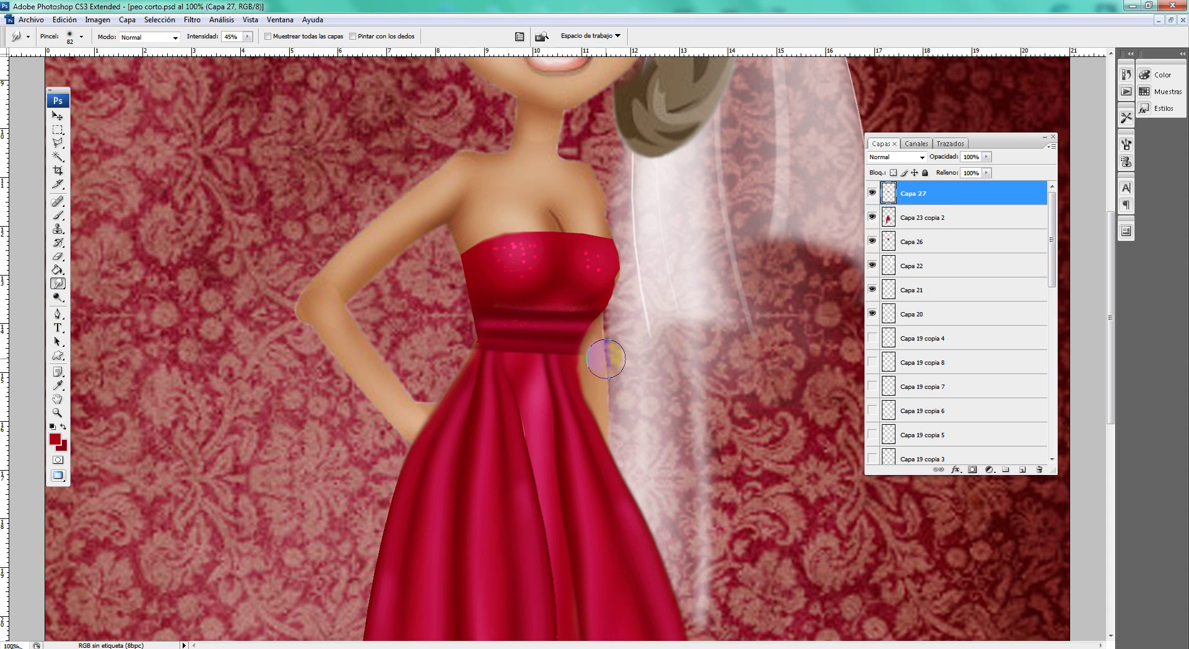
mouse_move(489, 268)
mouse_down()
mouse_move(580, 299)
mouse_move(476, 340)
mouse_up()
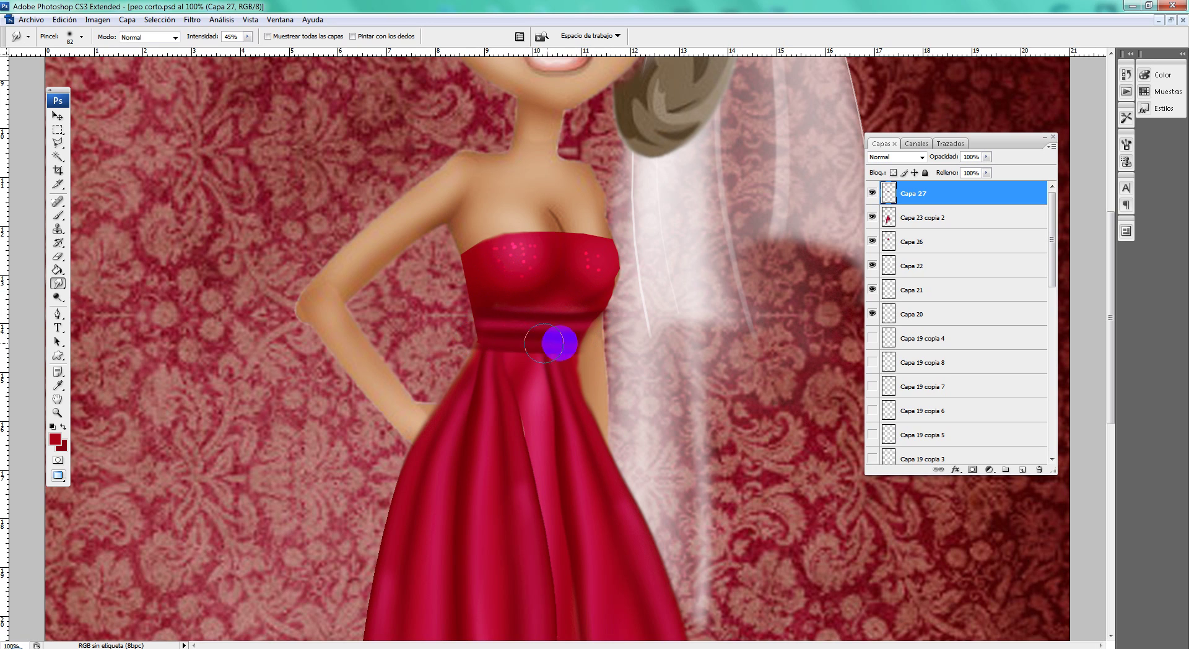
drag(476, 339, 623, 317)
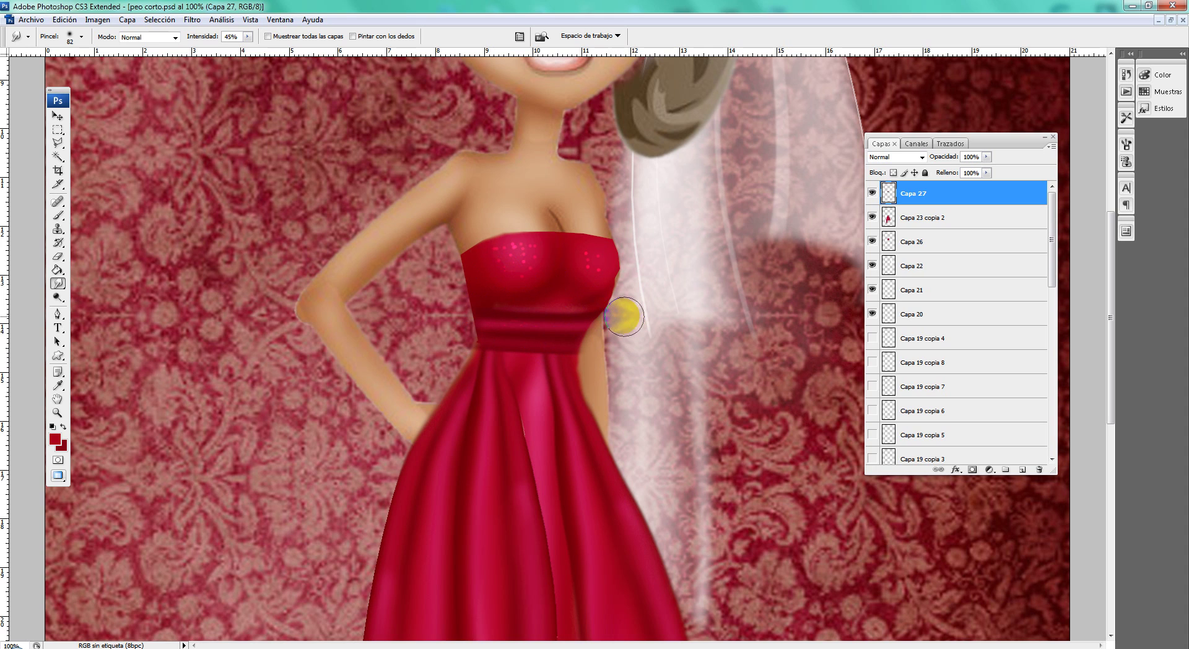
drag(346, 341, 369, 336)
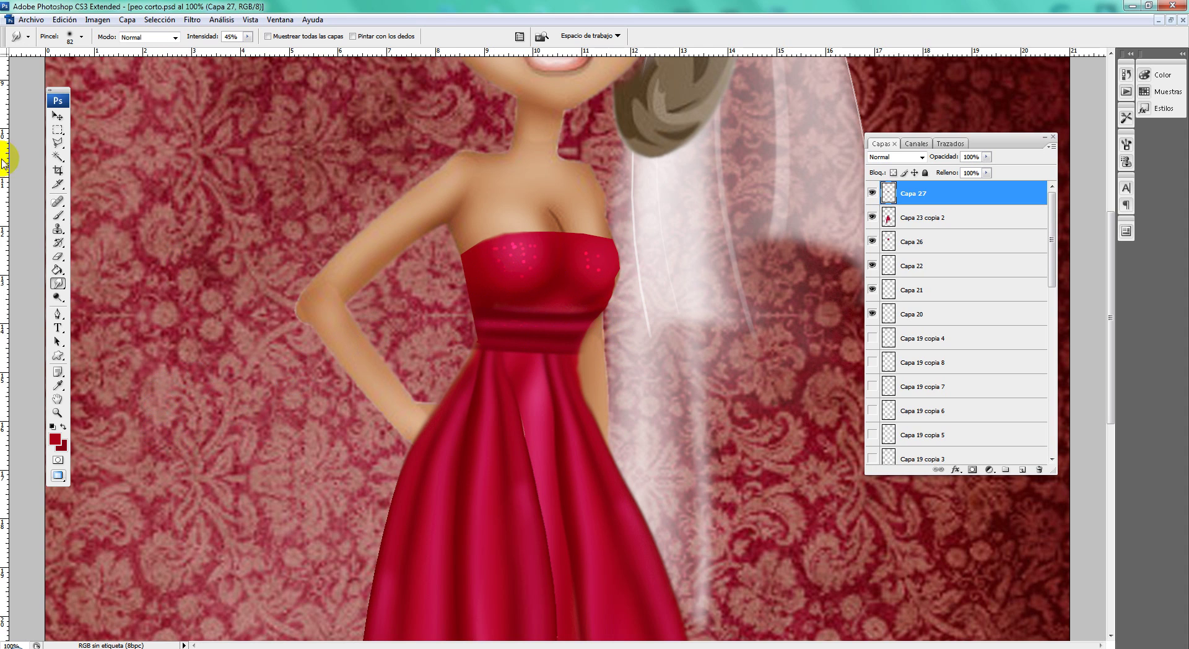
Step: Alt-drag to duplicate the band as Capa 27 copia and move the copy lower
click(58, 116)
mouse_move(521, 274)
mouse_down()
mouse_move(546, 301)
mouse_move(540, 363)
mouse_move(552, 353)
mouse_up()
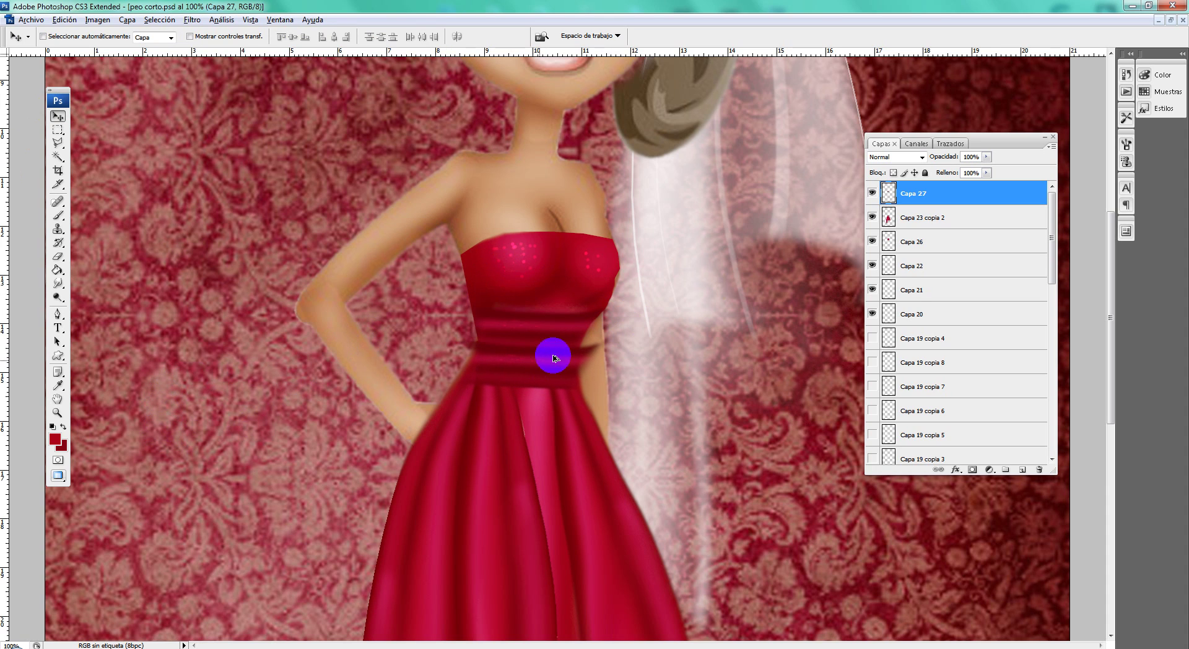
drag(917, 194, 918, 217)
drag(600, 349, 568, 365)
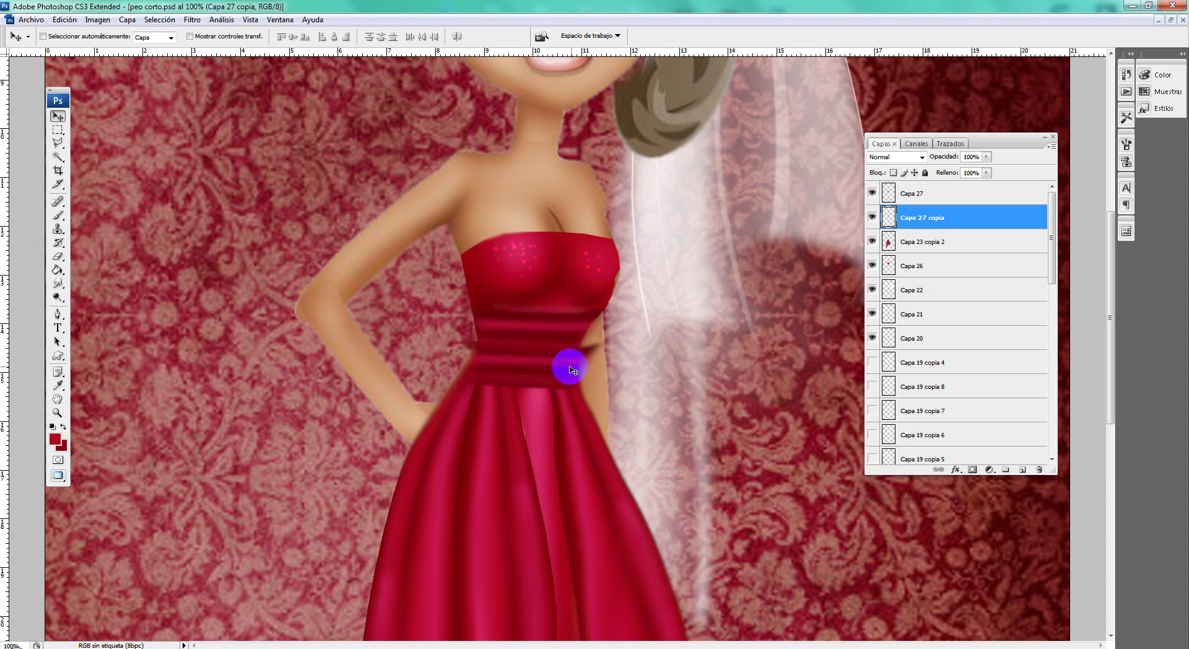
Step: Show Capa 27 again and select Capa 27 copia with the Smudge tool
click(57, 256)
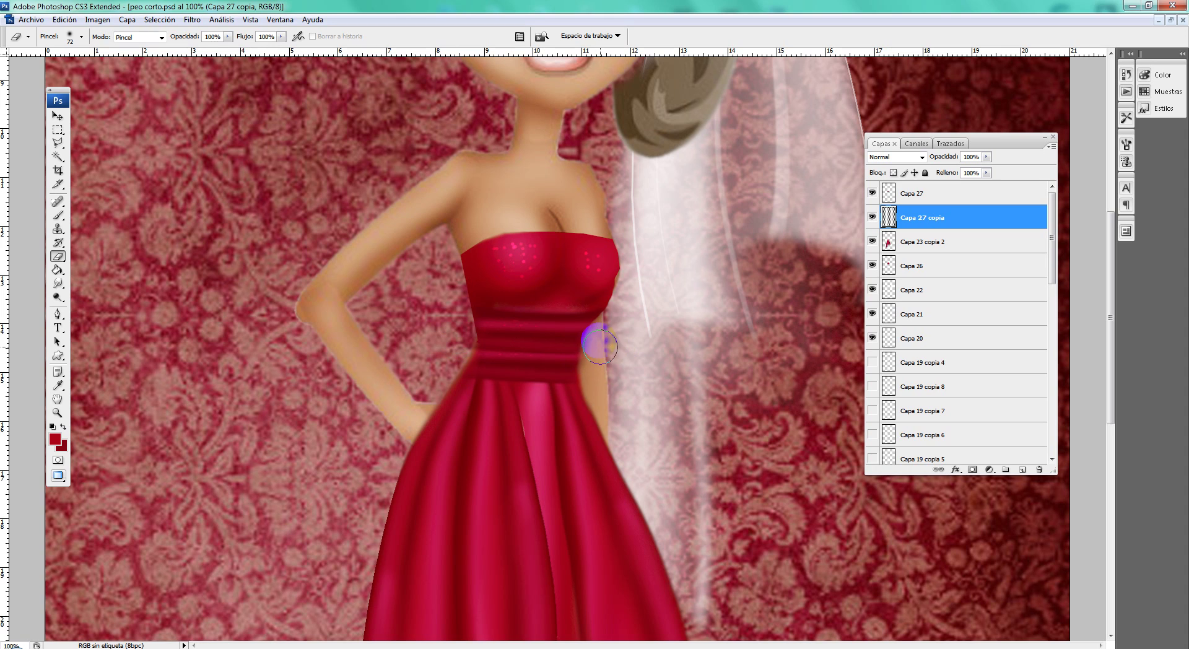
click(964, 195)
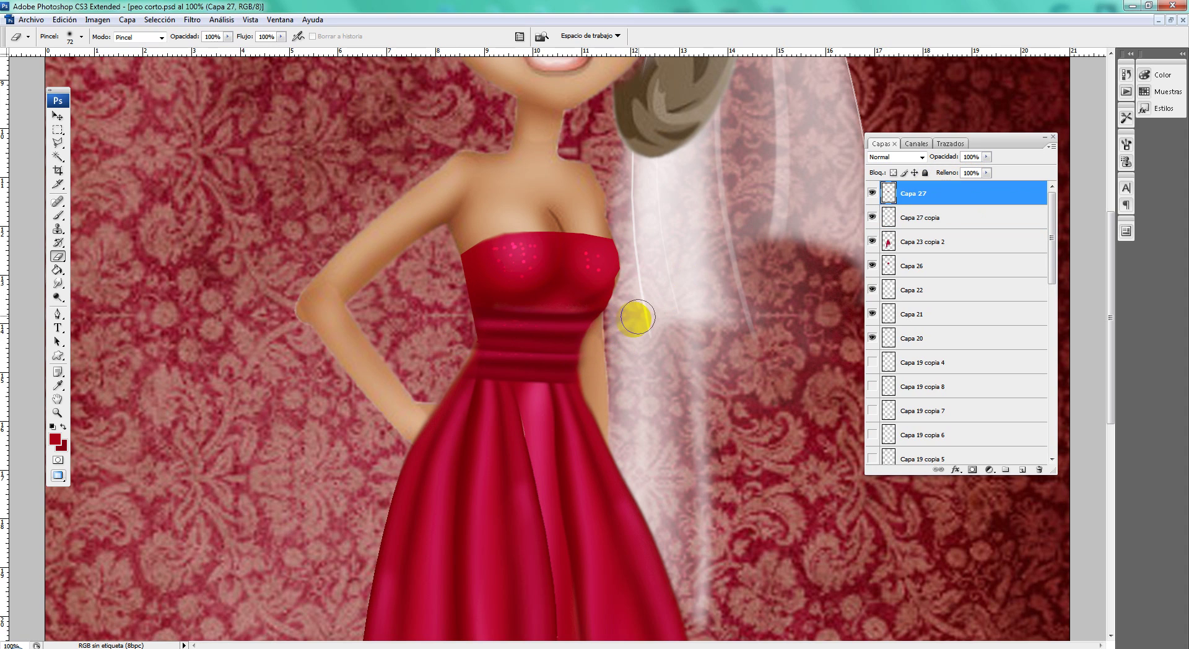
click(58, 115)
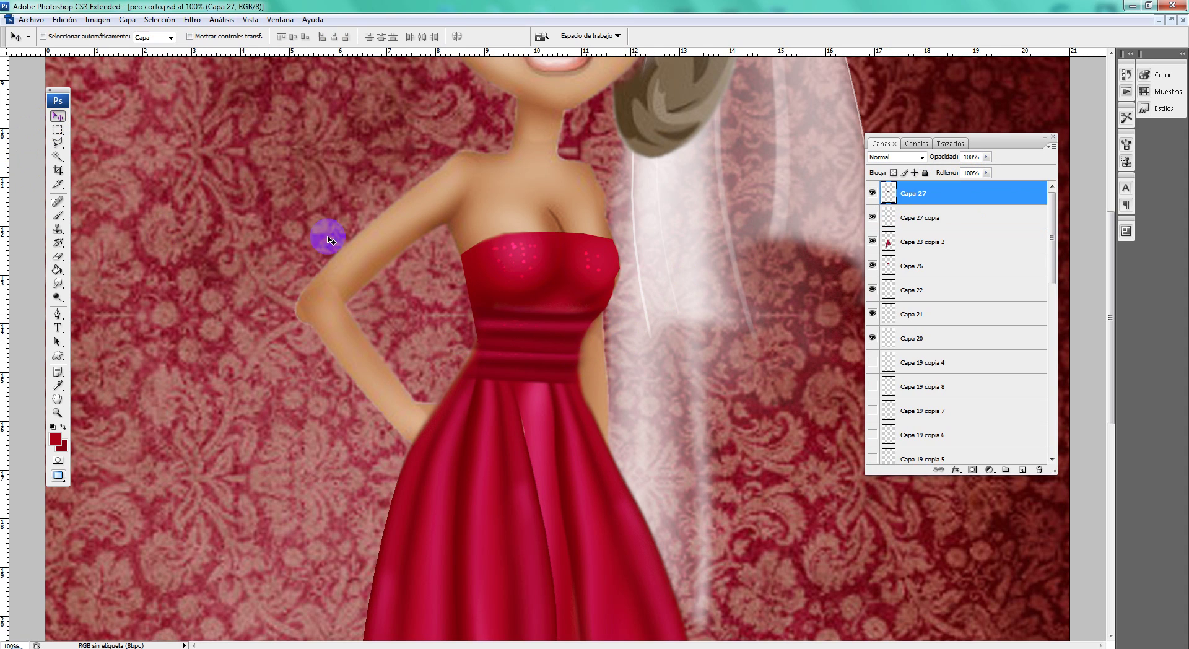
click(57, 283)
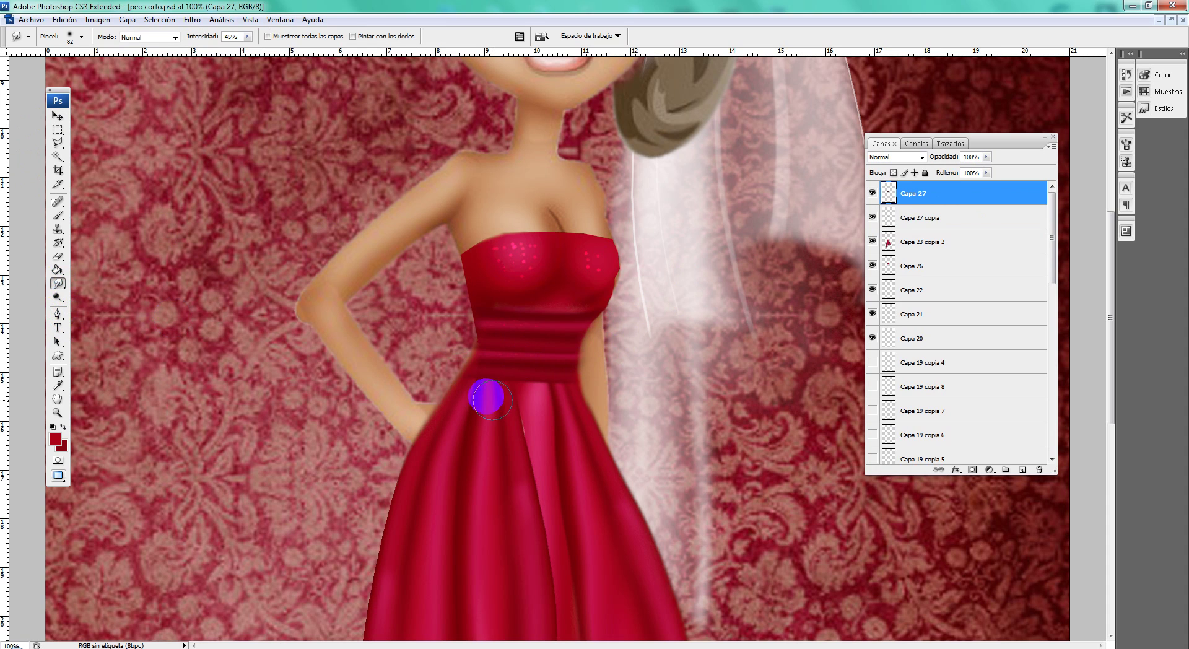
click(872, 194)
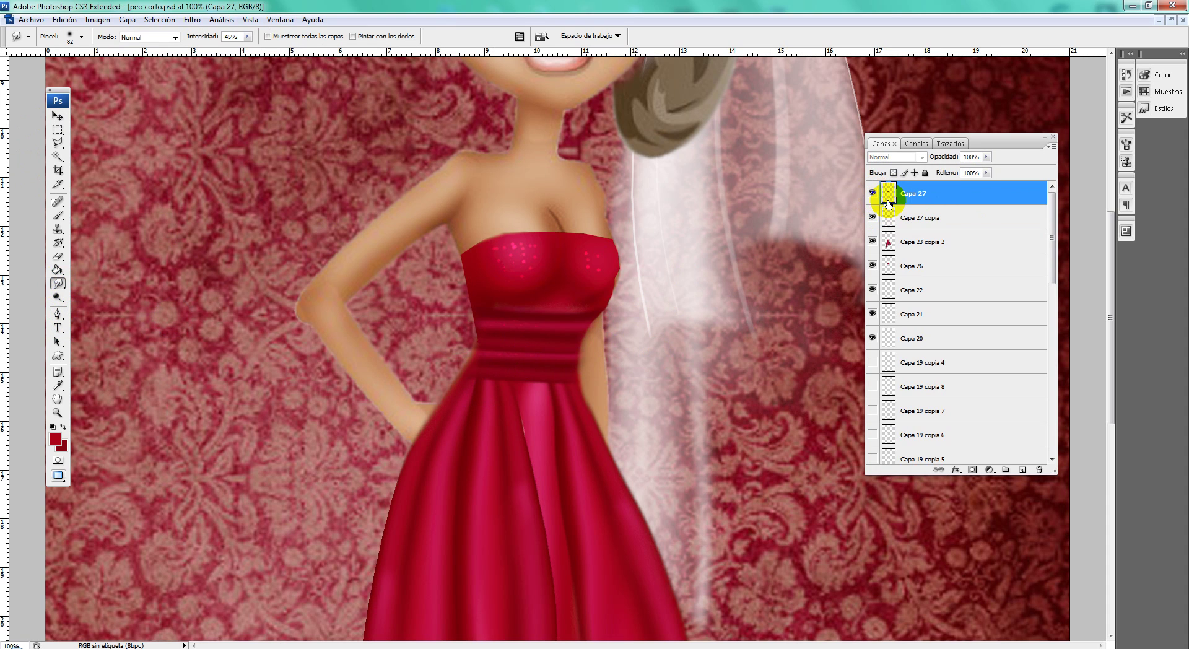
click(886, 218)
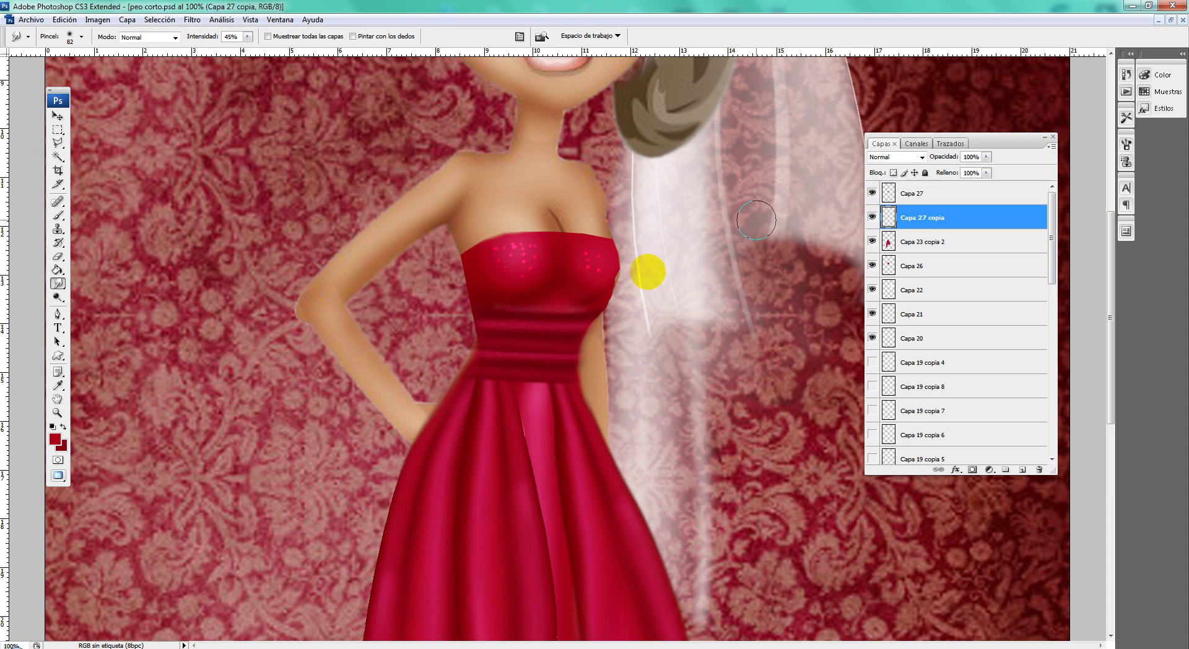
Step: Smudge the lower waistband's edges into the dress with a 35 px brush
right_click(646, 270)
click(700, 379)
click(492, 354)
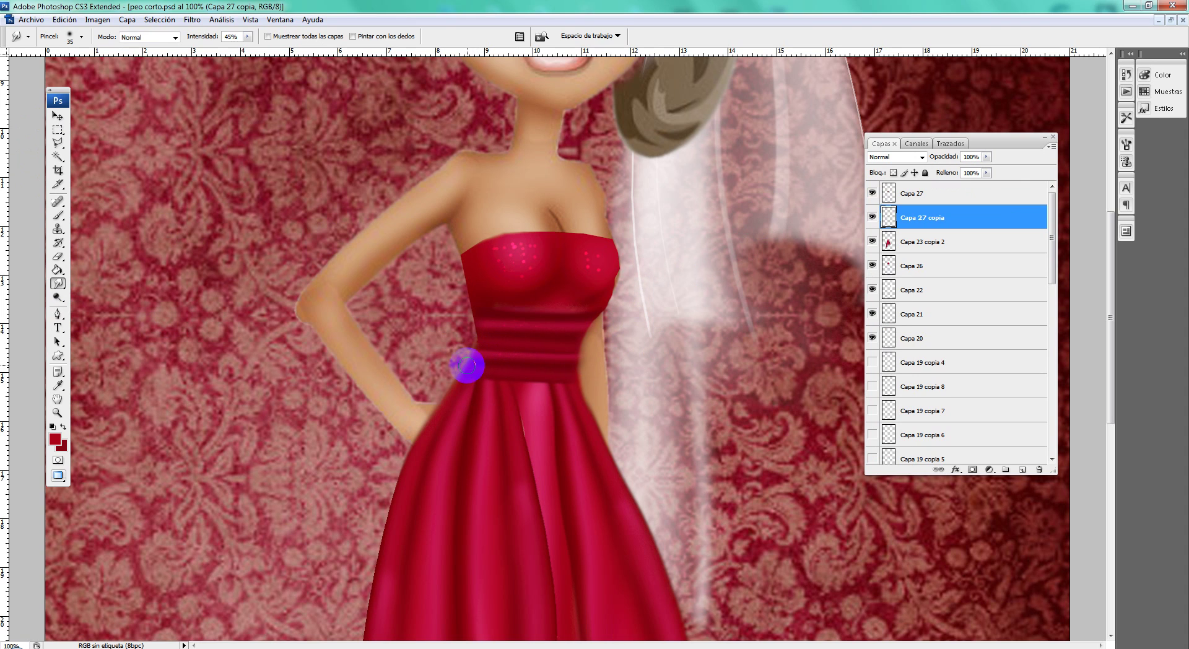
drag(468, 365, 469, 353)
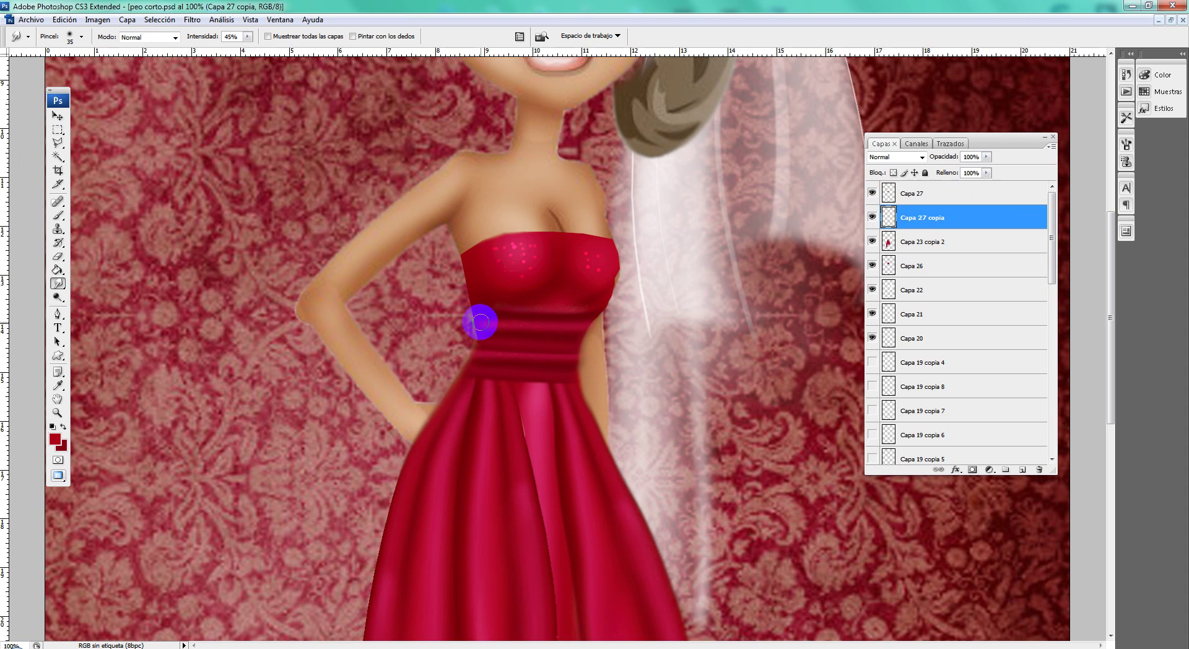
mouse_move(476, 319)
mouse_down()
mouse_move(572, 333)
mouse_move(590, 322)
mouse_move(566, 355)
mouse_move(489, 348)
mouse_up()
Step: Zoom out to view the whole doll, then zoom in one step
click(58, 412)
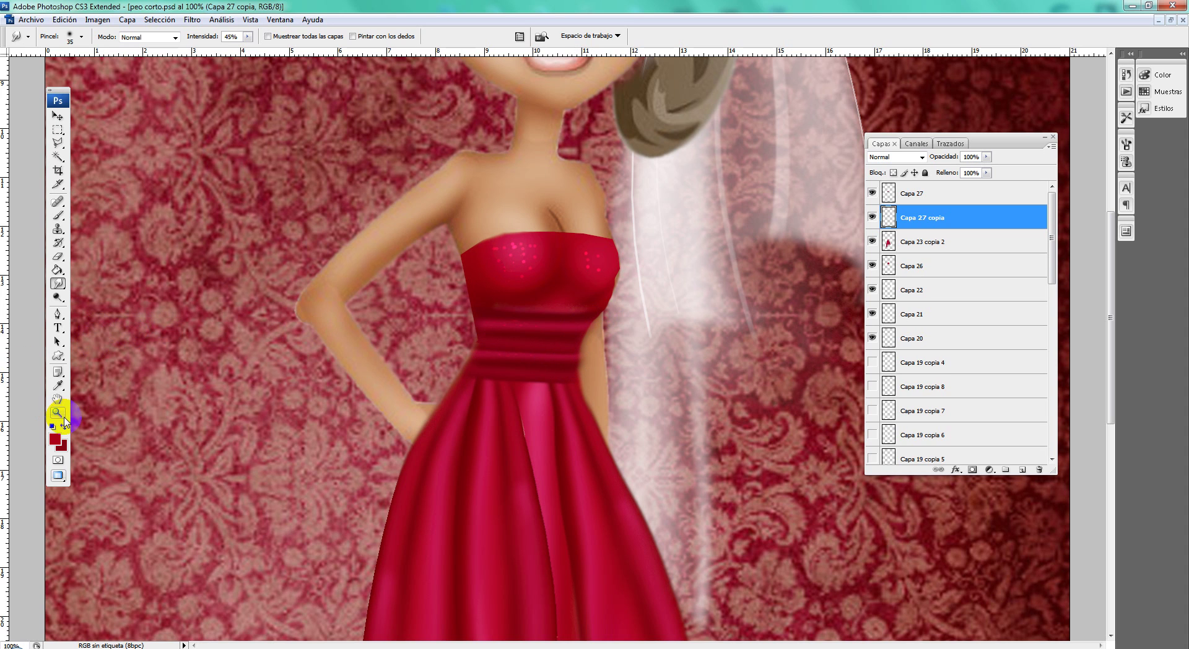
alt+click(612, 402)
alt+click(674, 403)
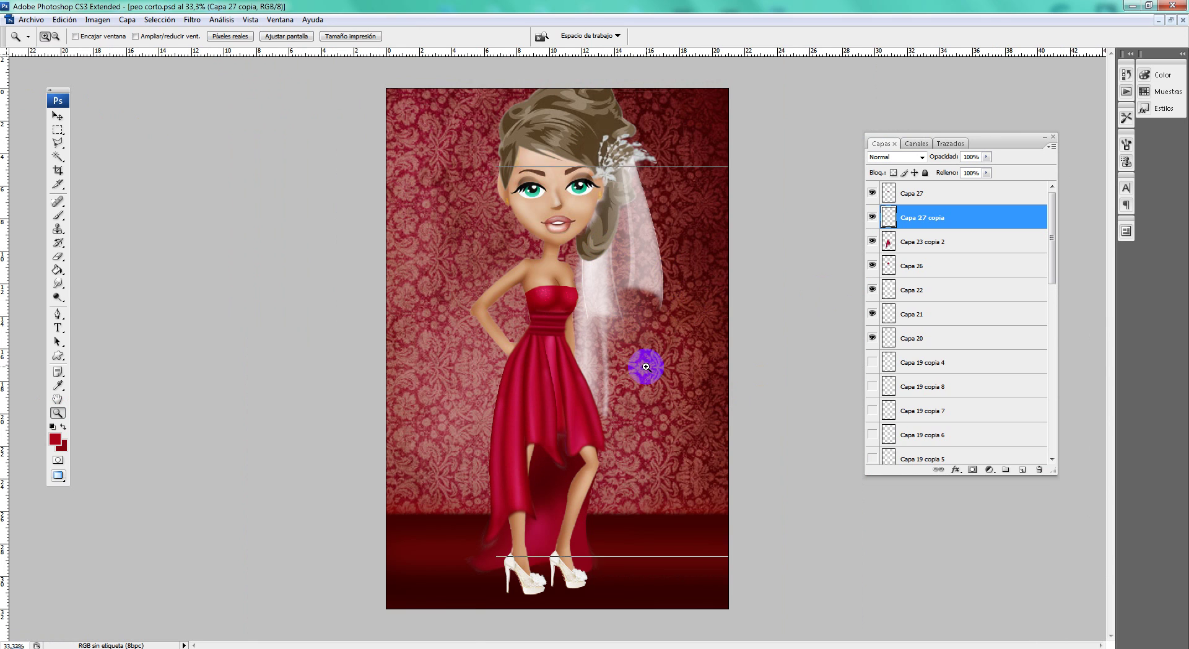
click(642, 365)
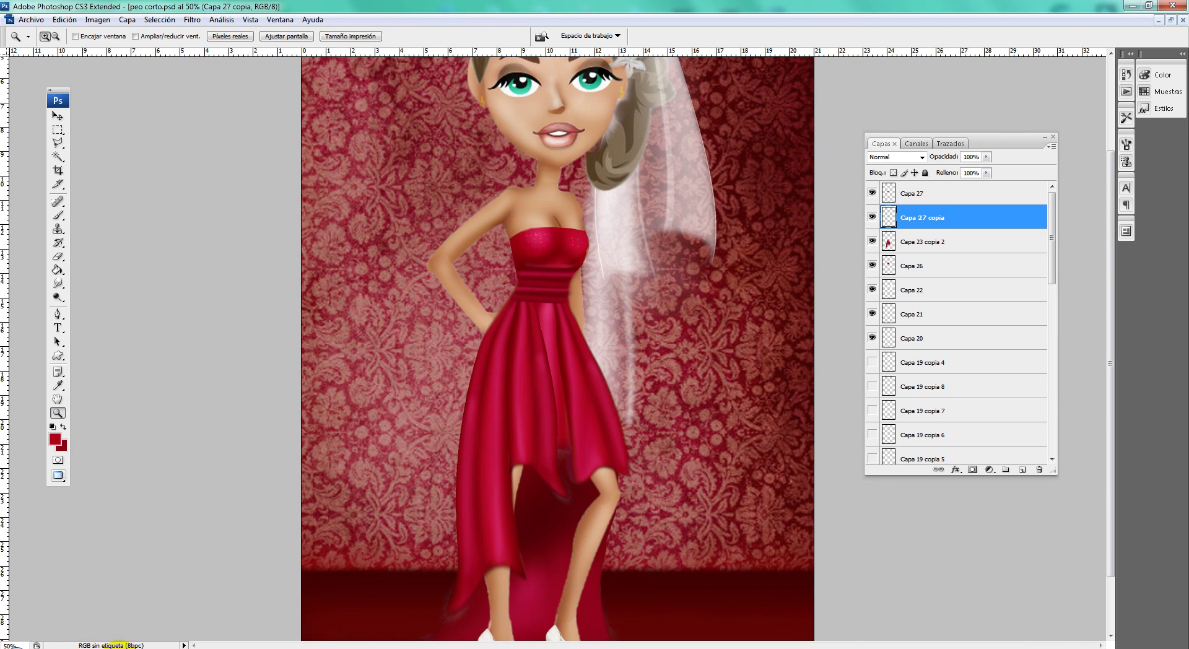
Step: Switch to Chrome and open the Google homepage in a new tab
click(118, 644)
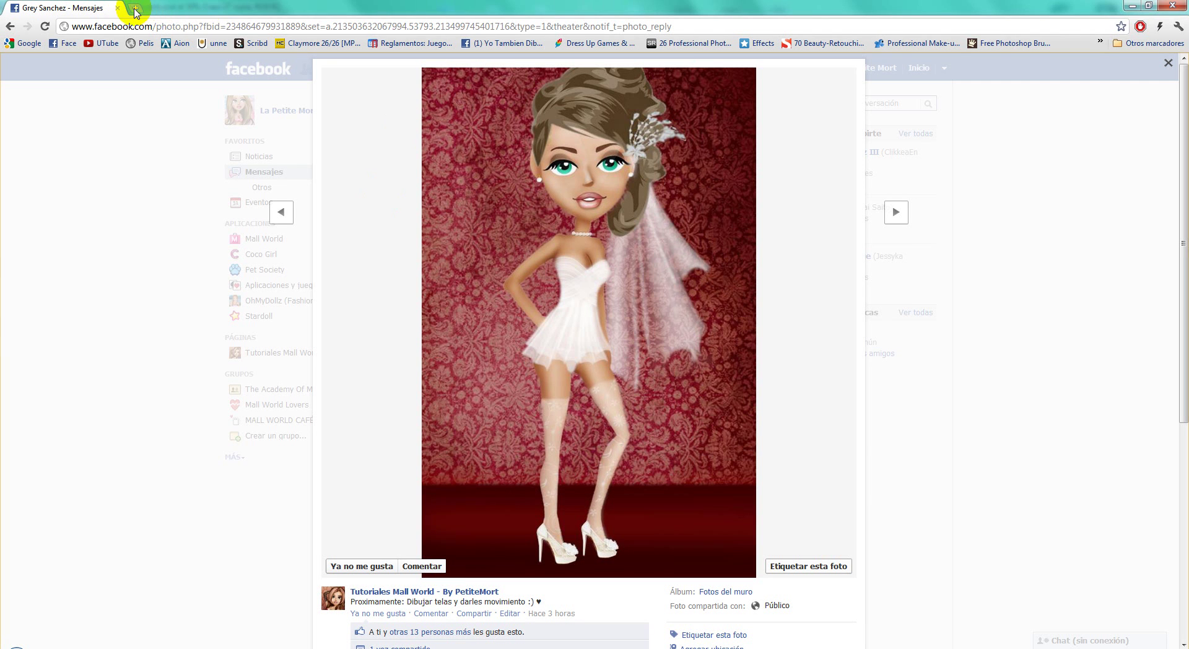
click(135, 9)
click(25, 42)
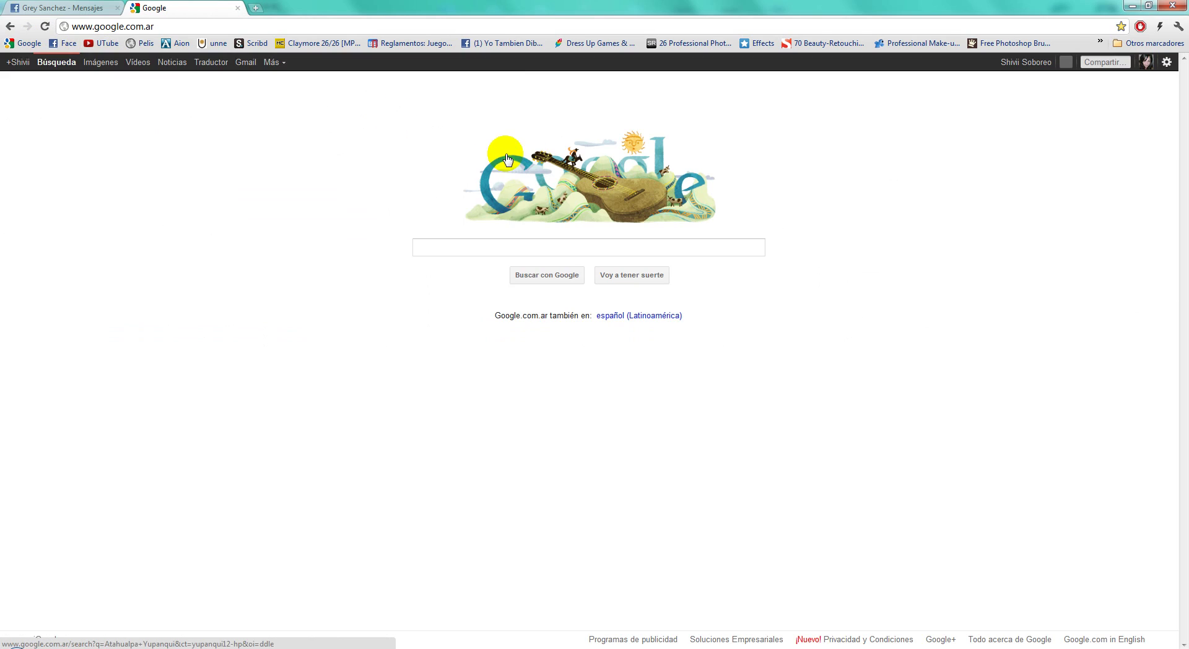
Step: Search Google Images for 'red dresses' and filter to Mediano-sized results
click(107, 62)
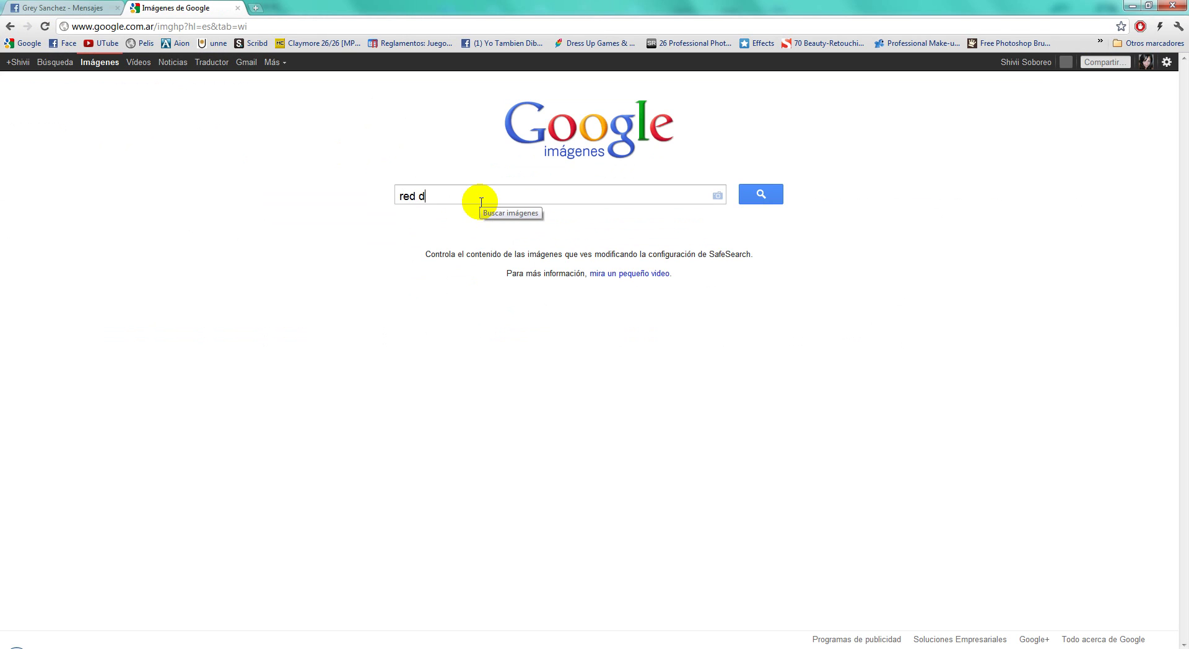
text(resses)
key(Return)
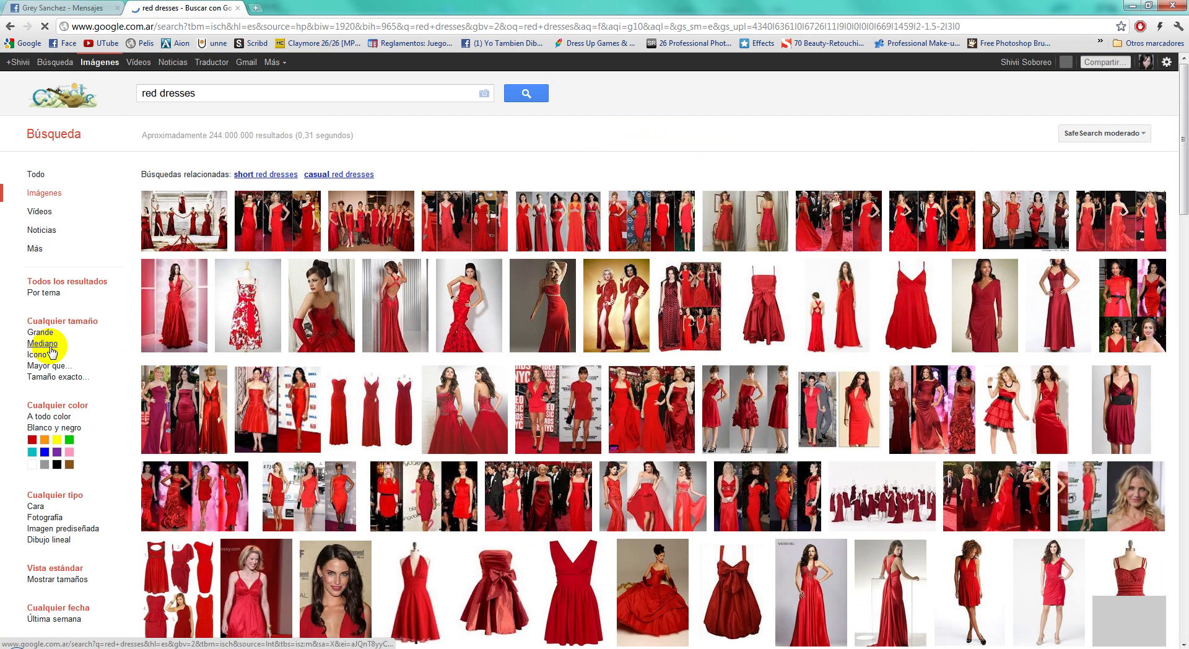
click(733, 593)
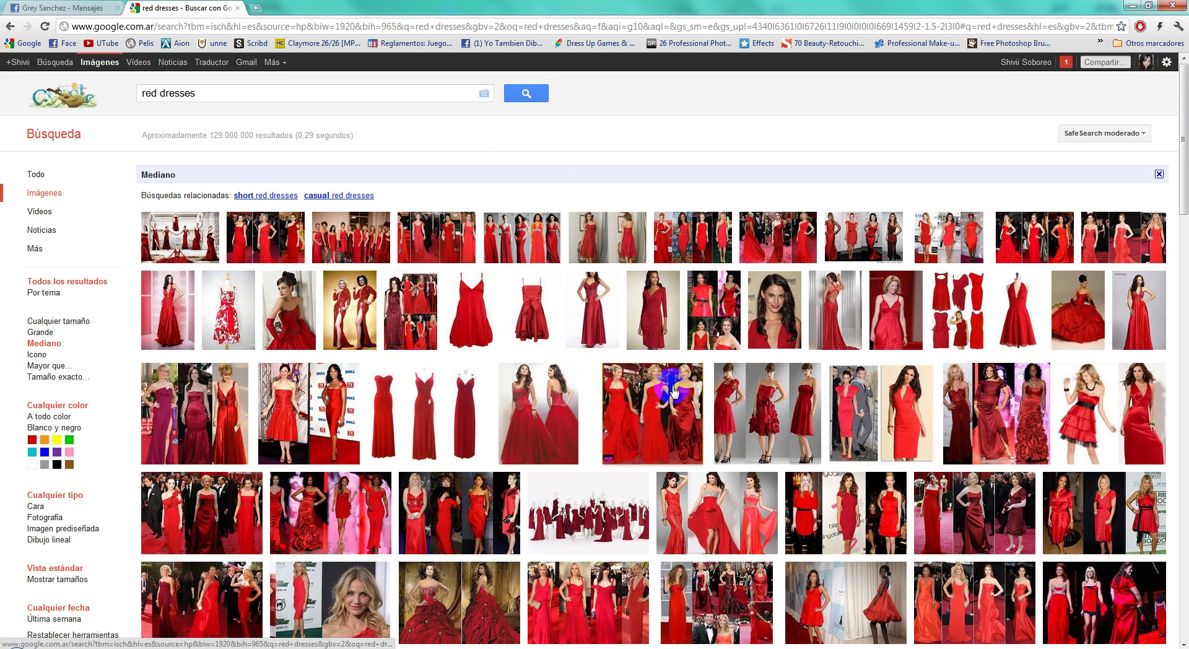
scroll(678, 394, down, 1)
Step: Browse the results and open the red-and-white strapless gown in a background tab
scroll(678, 395, down, 1)
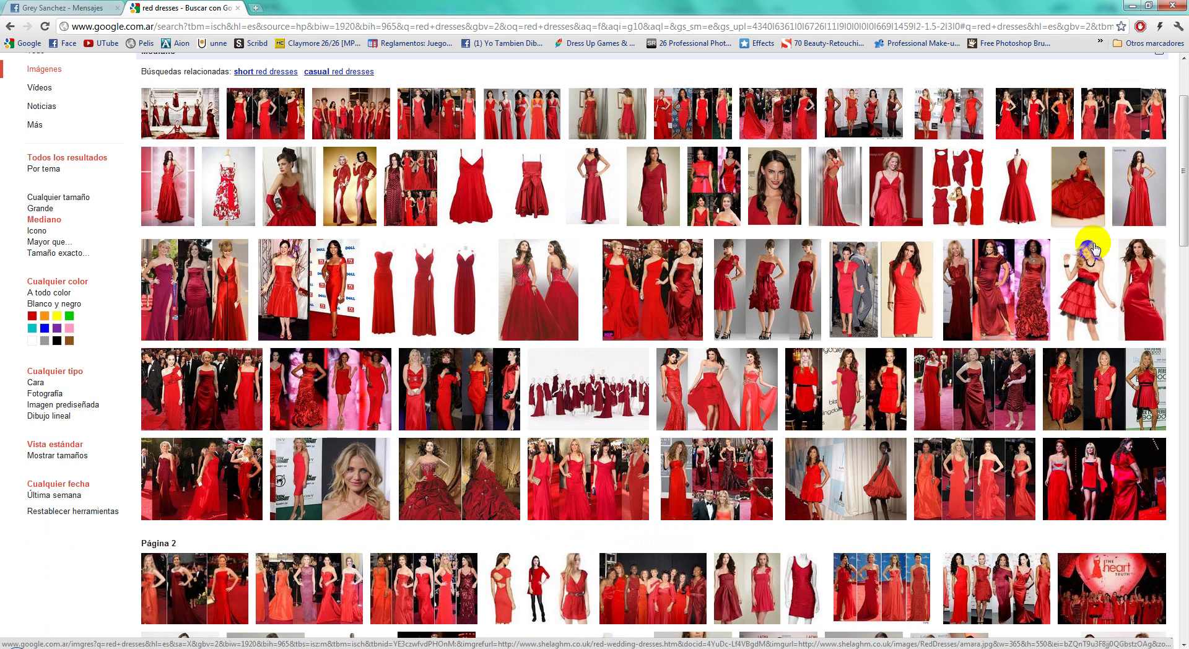
scroll(833, 397, down, 1)
mouse_move(767, 289)
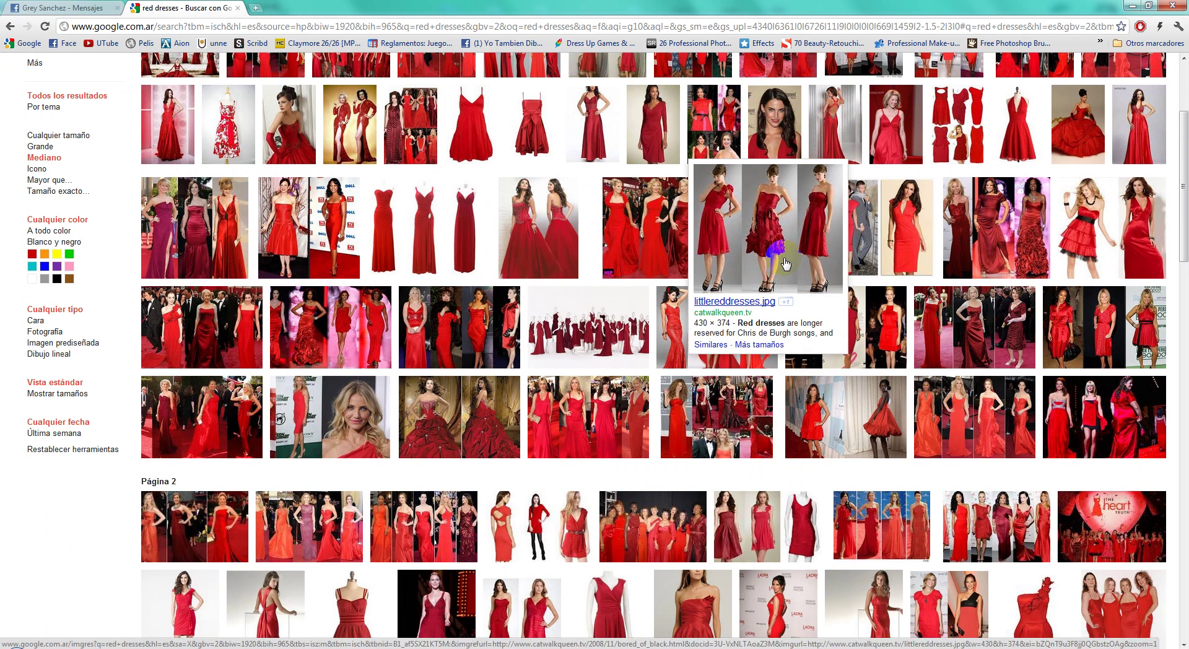
scroll(787, 265, down, 1)
scroll(630, 300, down, 1)
scroll(606, 345, down, 3)
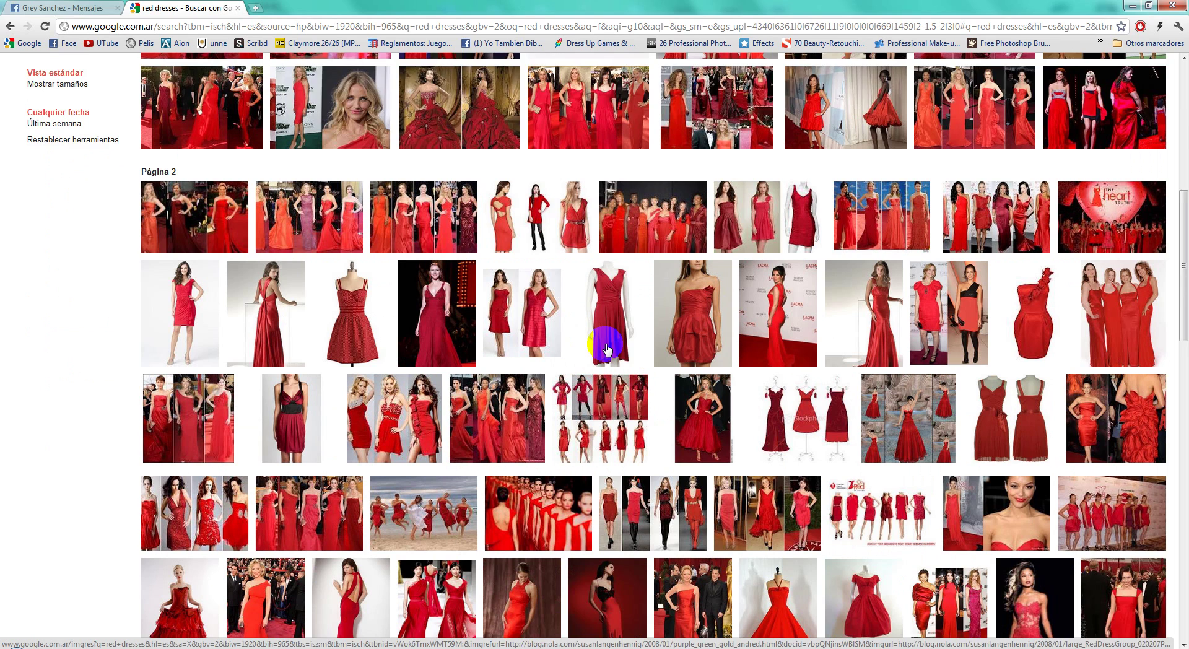
scroll(607, 340, down, 1)
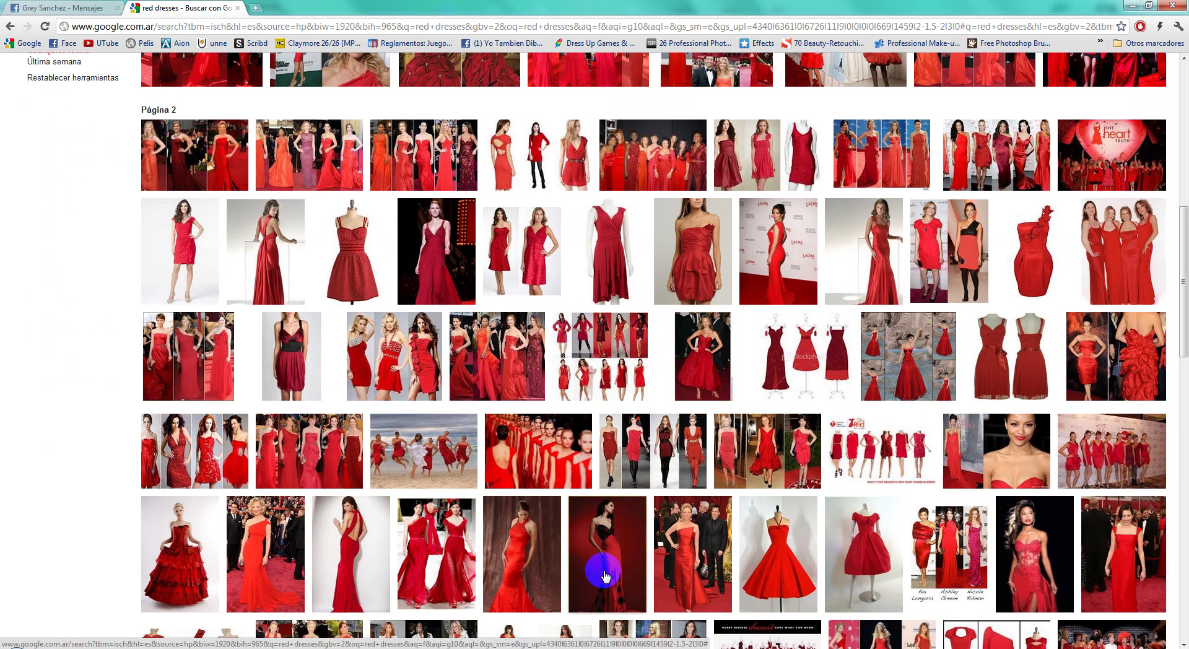
scroll(606, 576, down, 4)
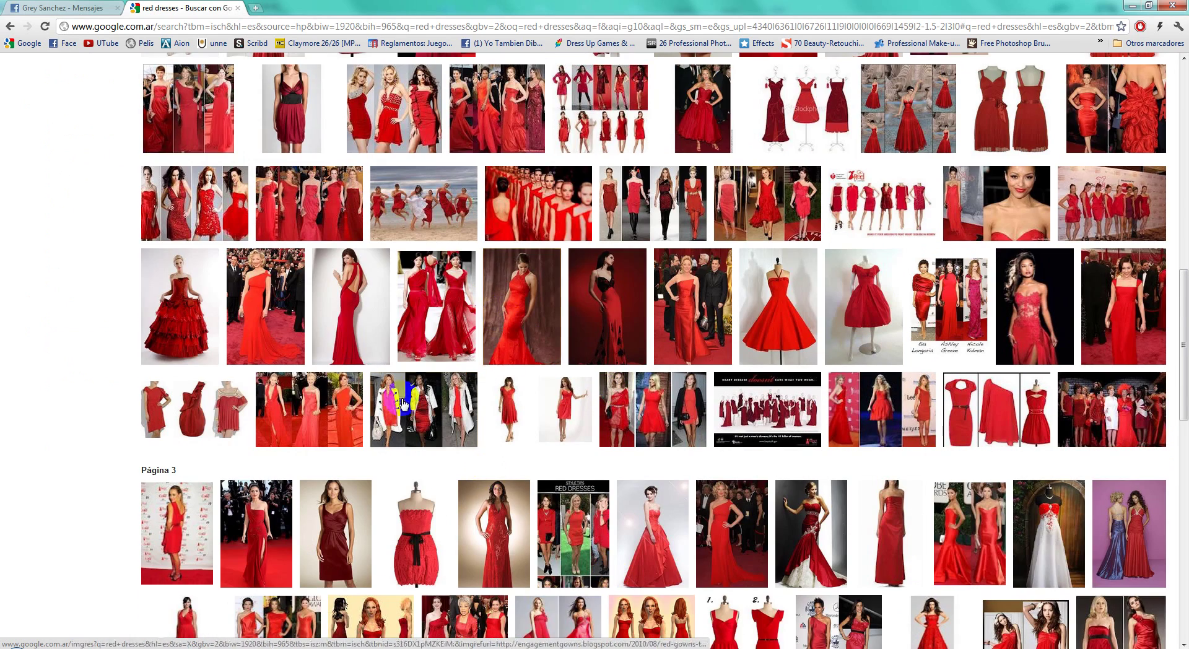
scroll(403, 404, down, 1)
scroll(364, 416, down, 2)
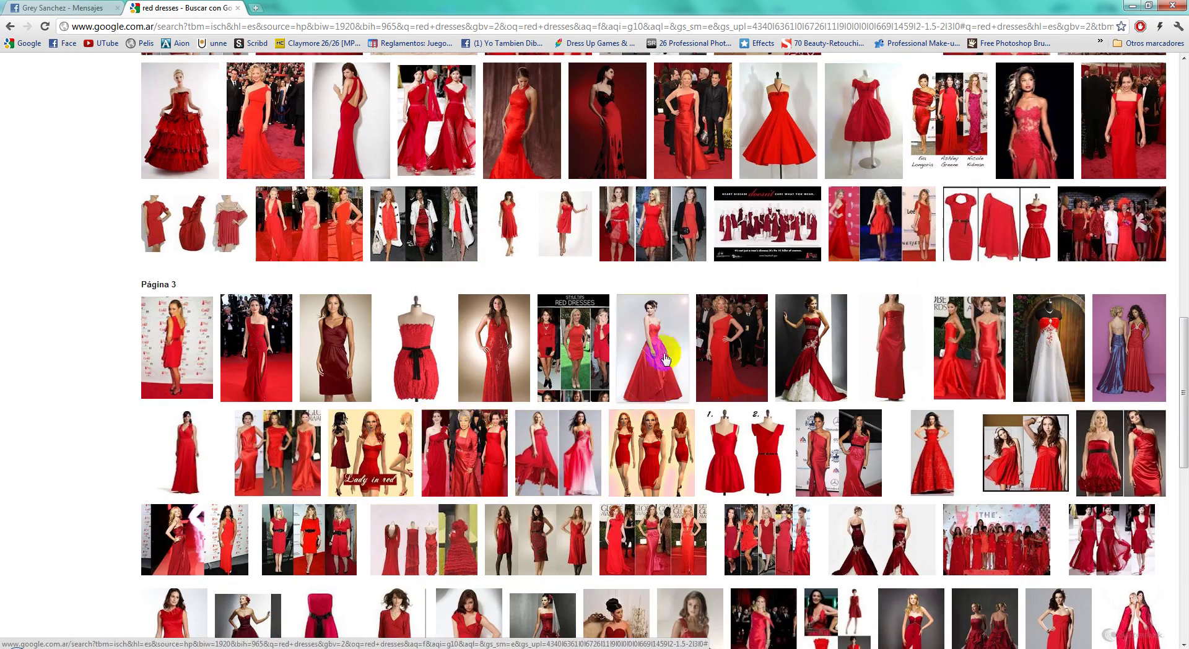
scroll(691, 457, down, 1)
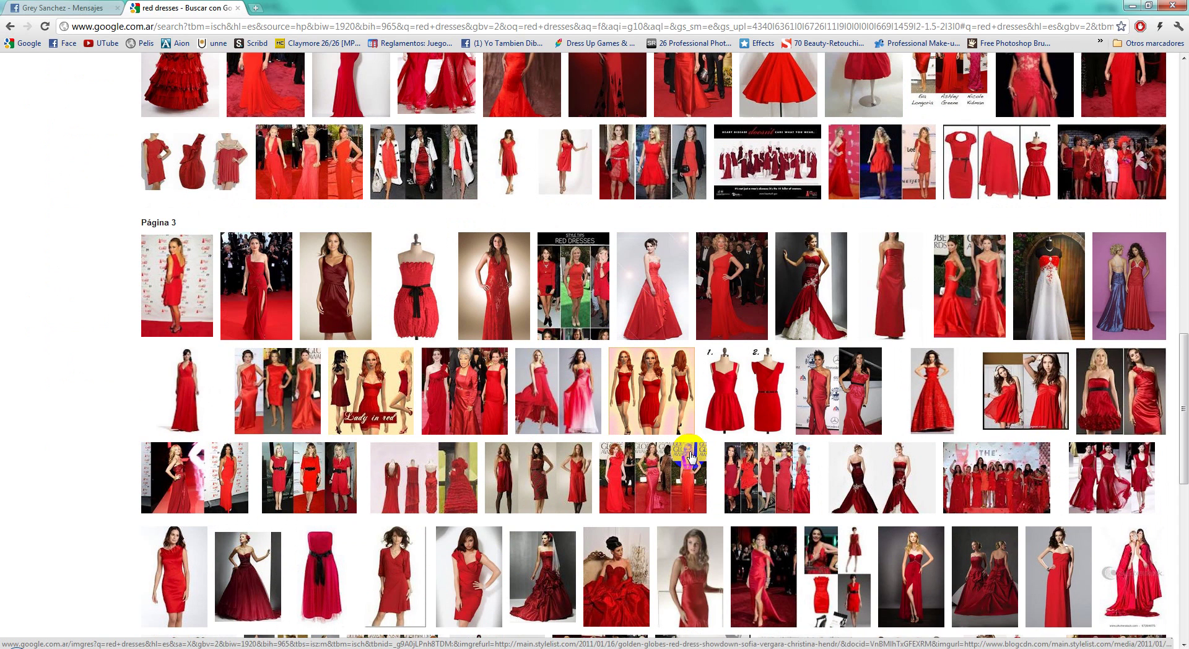
mouse_move(542, 557)
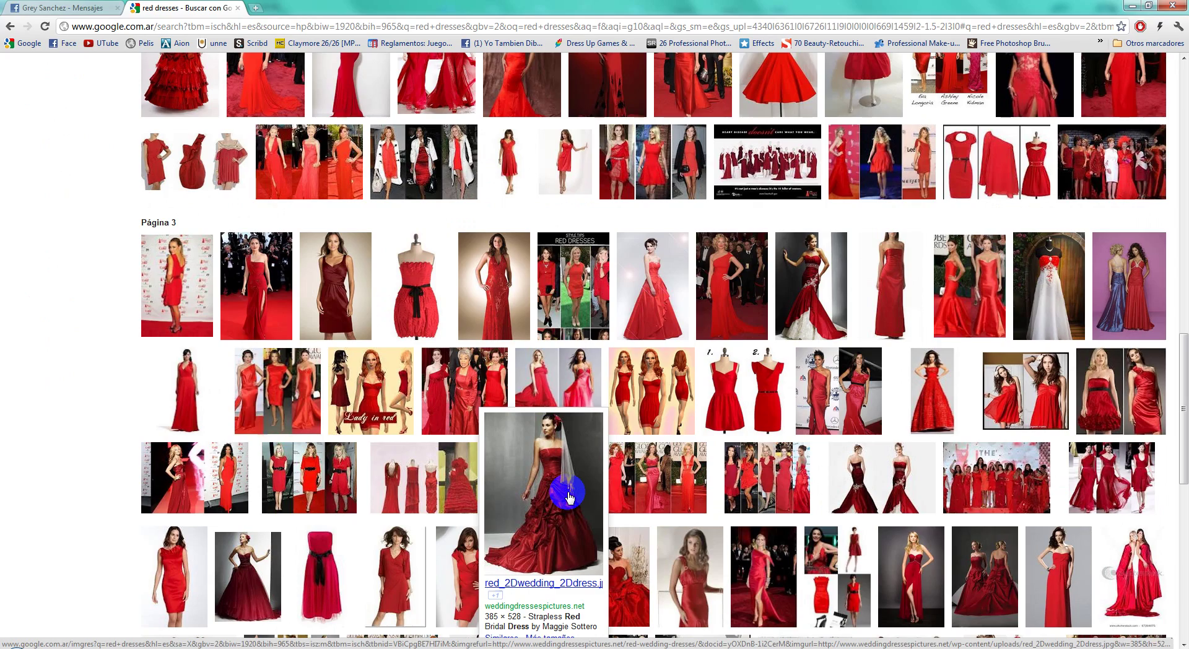
scroll(568, 495, up, 10)
scroll(565, 495, up, 10)
scroll(565, 496, up, 5)
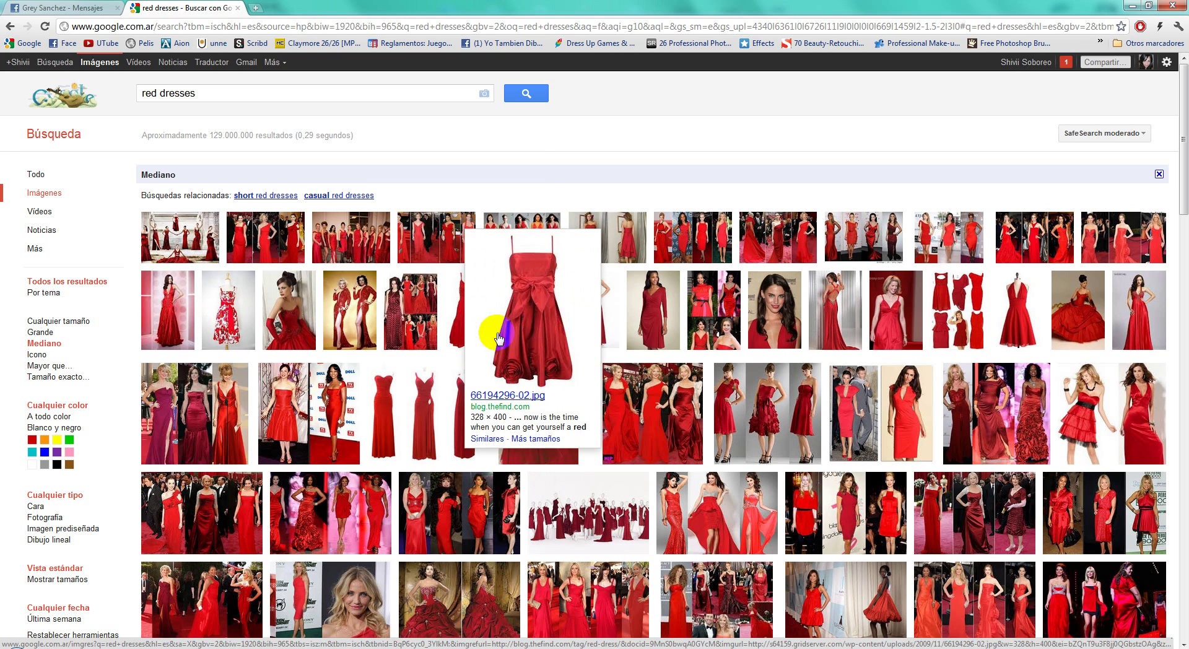
scroll(630, 414, down, 1)
scroll(632, 418, down, 3)
scroll(635, 425, down, 1)
scroll(637, 425, down, 1)
scroll(637, 425, down, 1)
scroll(637, 425, down, 2)
scroll(637, 425, down, 2)
scroll(637, 425, down, 1)
scroll(638, 425, down, 1)
scroll(639, 425, down, 1)
scroll(639, 424, down, 2)
scroll(640, 423, up, 6)
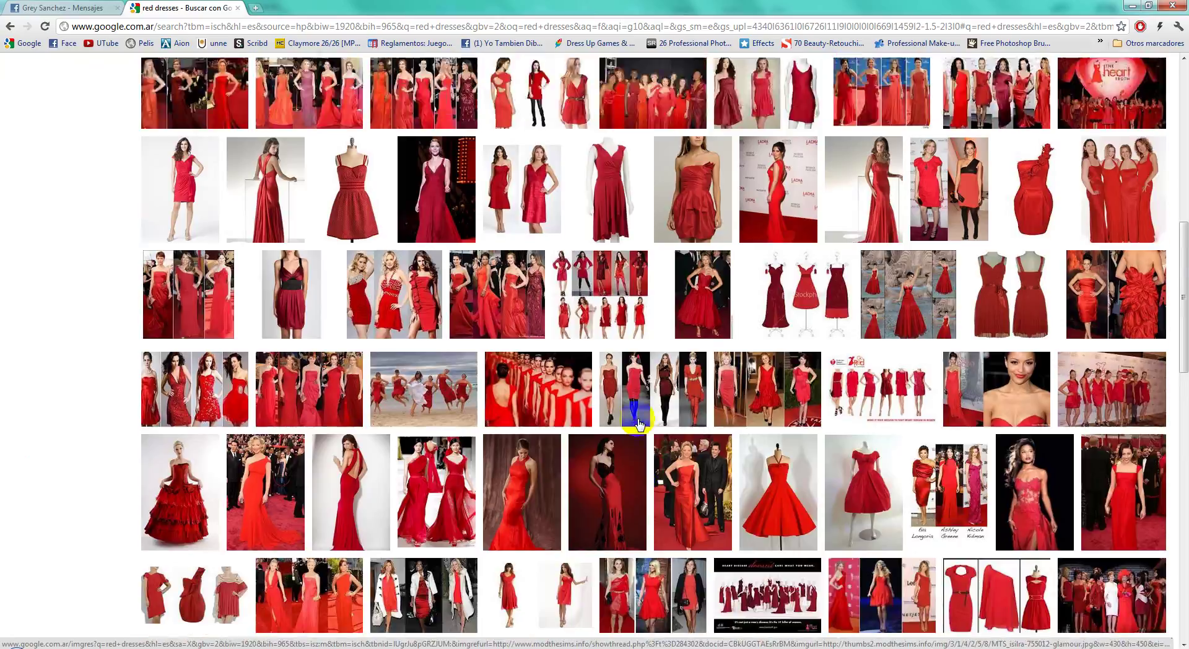
scroll(640, 423, down, 3)
mouse_move(800, 515)
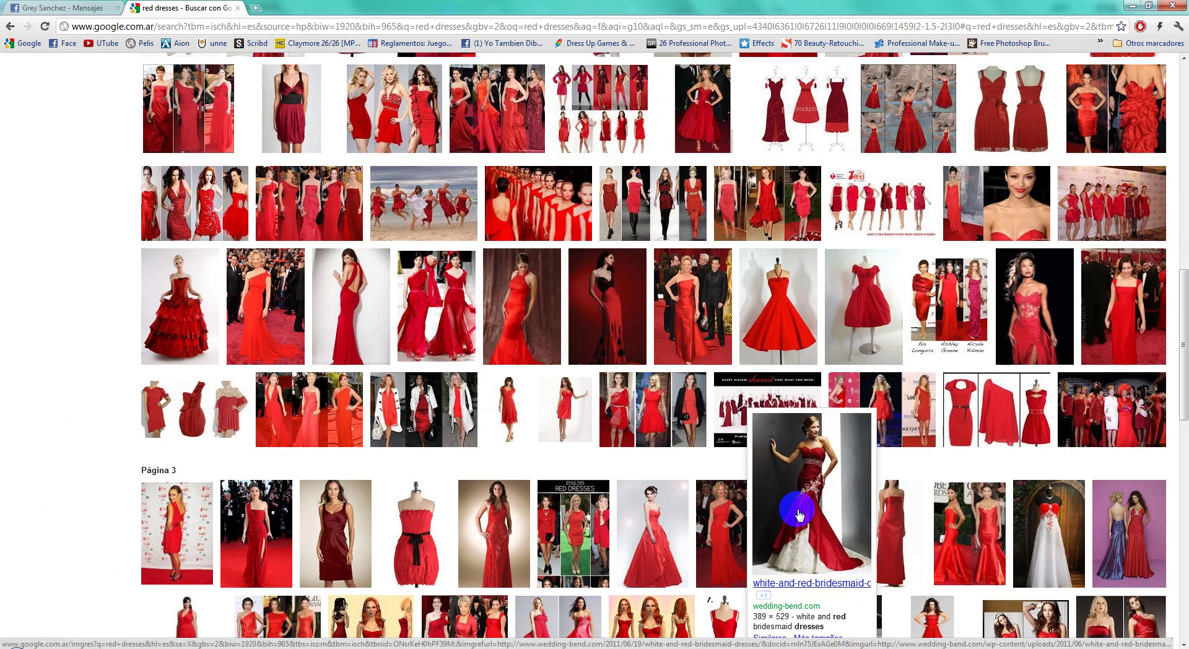
middle_click(813, 506)
Step: Open the full-size gown photo in its tab and copy it with Copiar imagen
scroll(514, 400, up, 5)
scroll(515, 399, up, 5)
scroll(514, 399, up, 3)
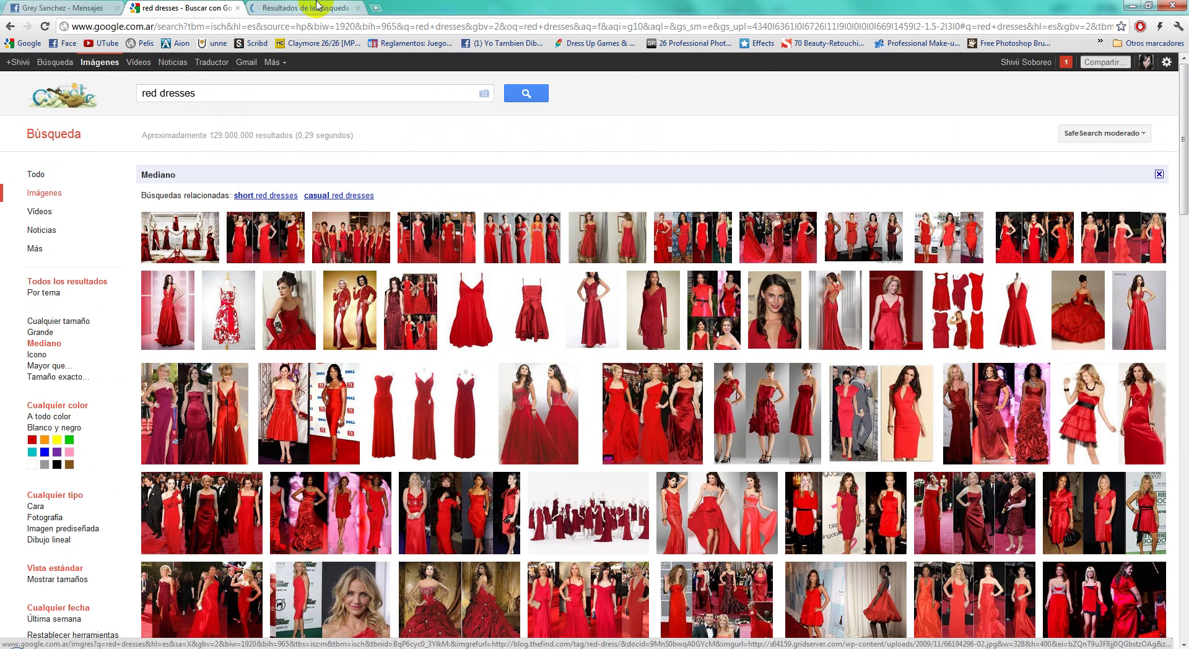
click(304, 8)
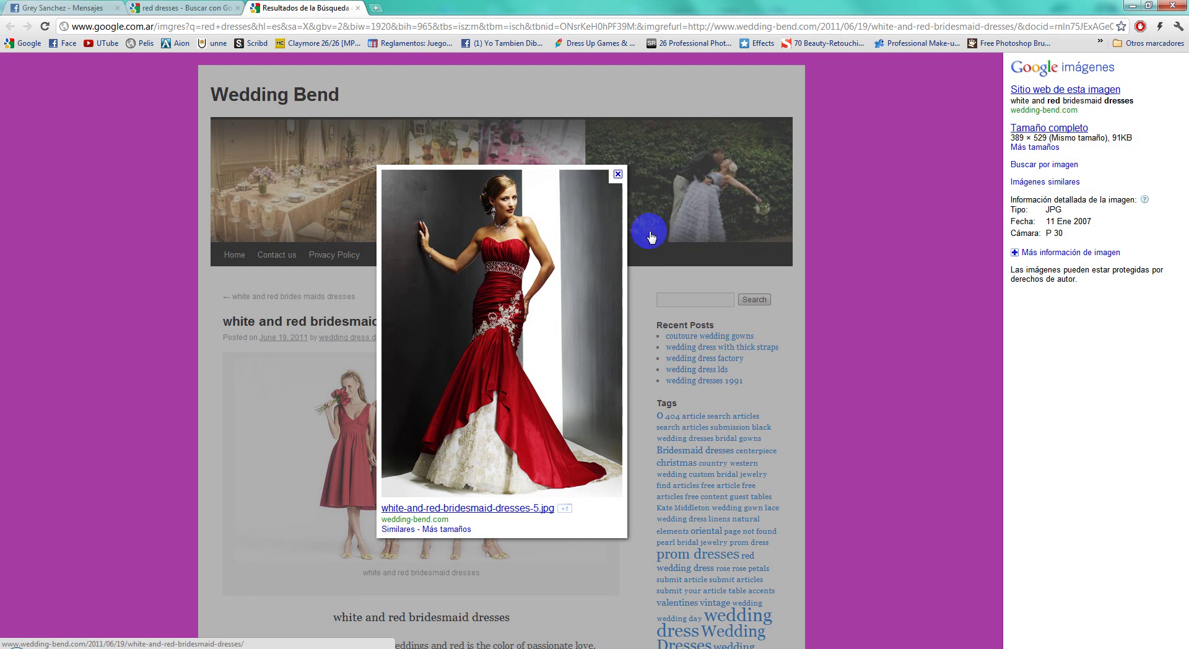
click(1049, 127)
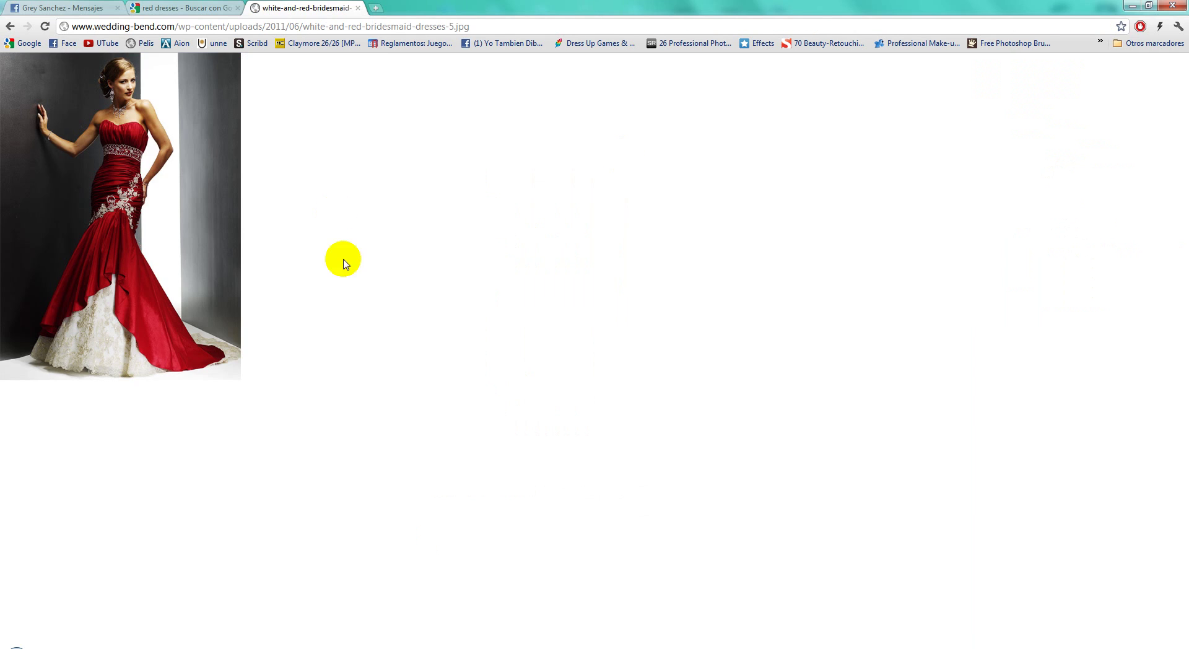
right_click(161, 270)
click(189, 310)
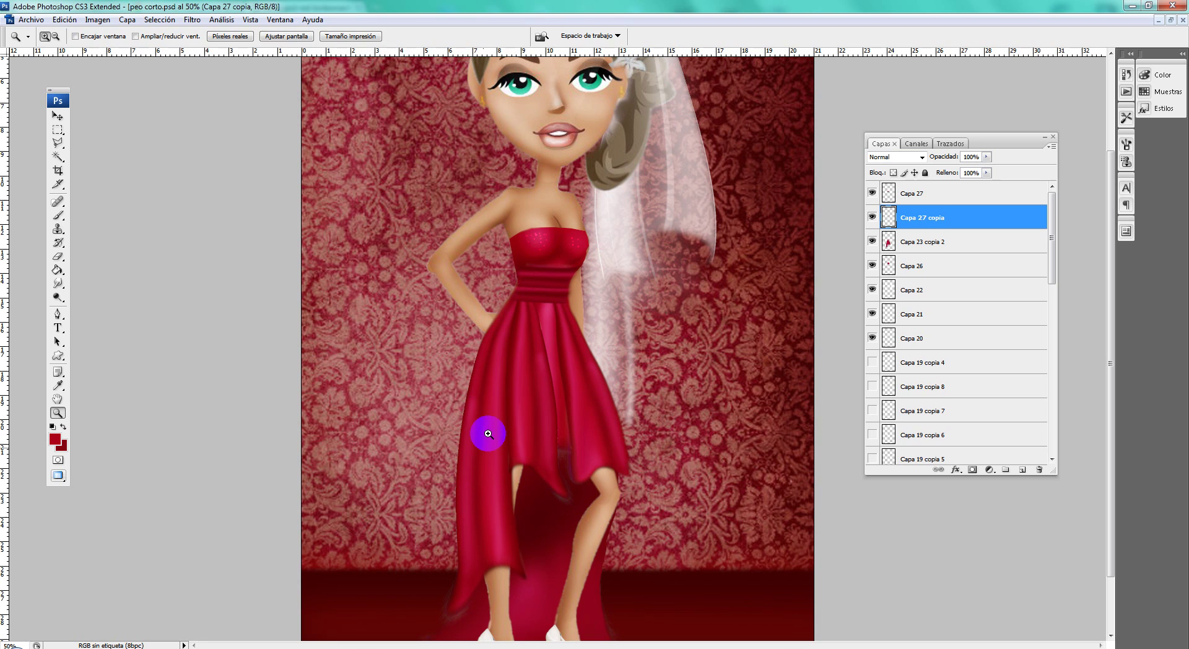
Step: Paste the gown photo as a layer above Capa 27 and zoom out to see the illustration
key(ctrl+v)
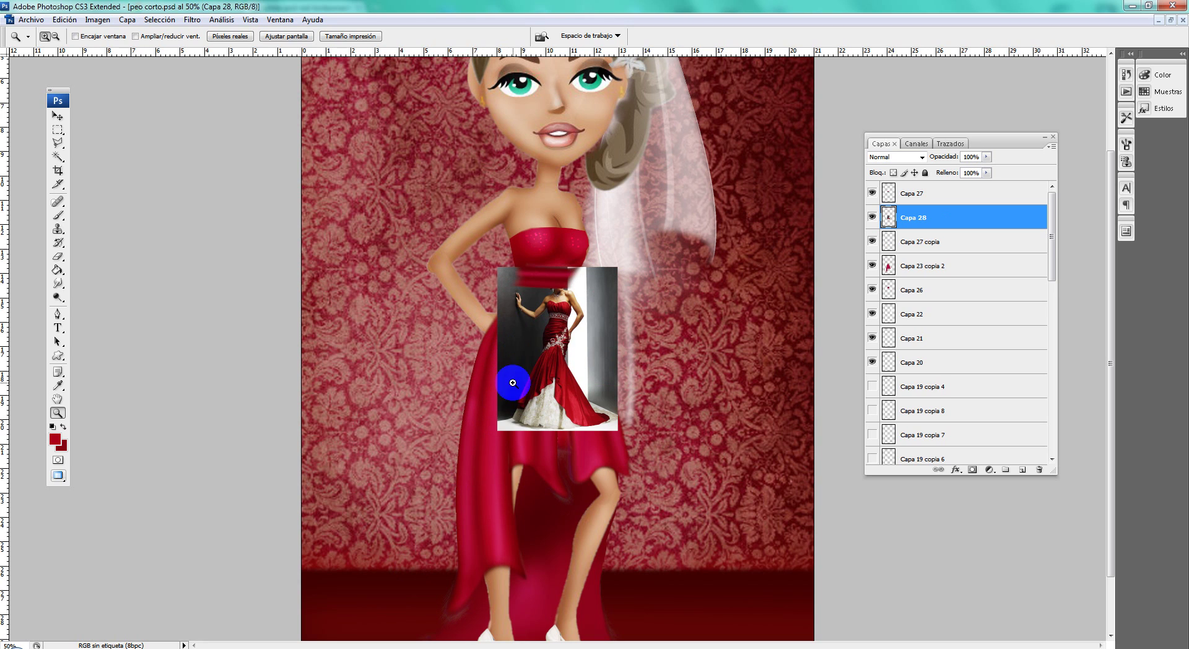
drag(903, 200, 903, 189)
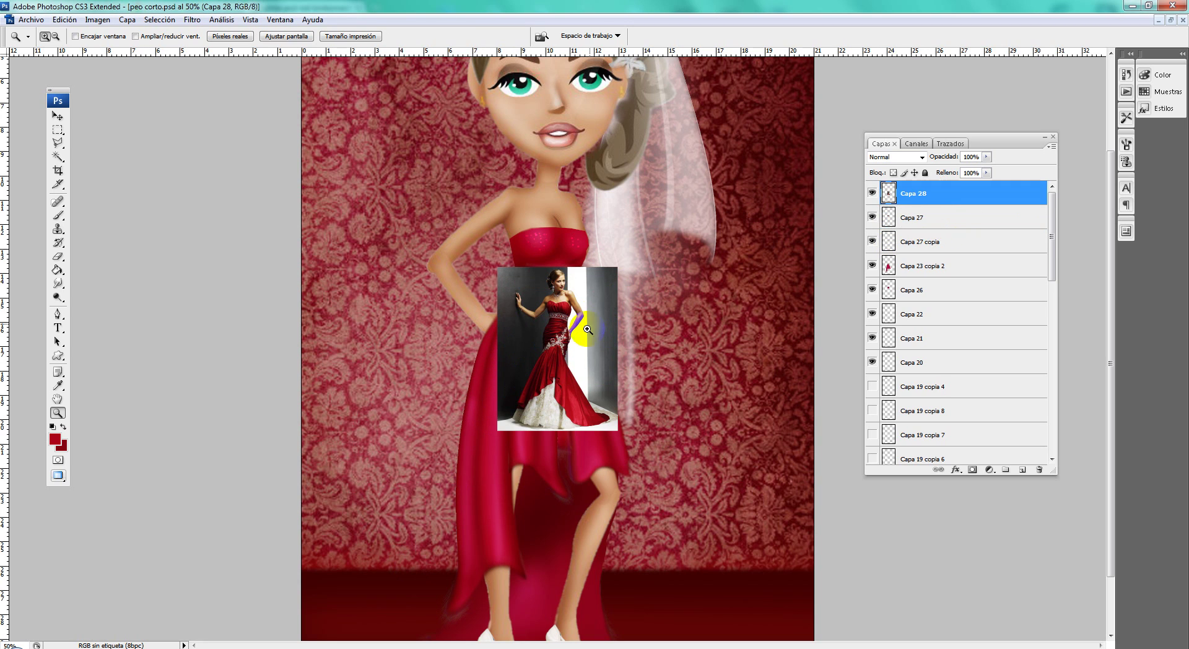
drag(569, 313, 583, 346)
alt+click(583, 347)
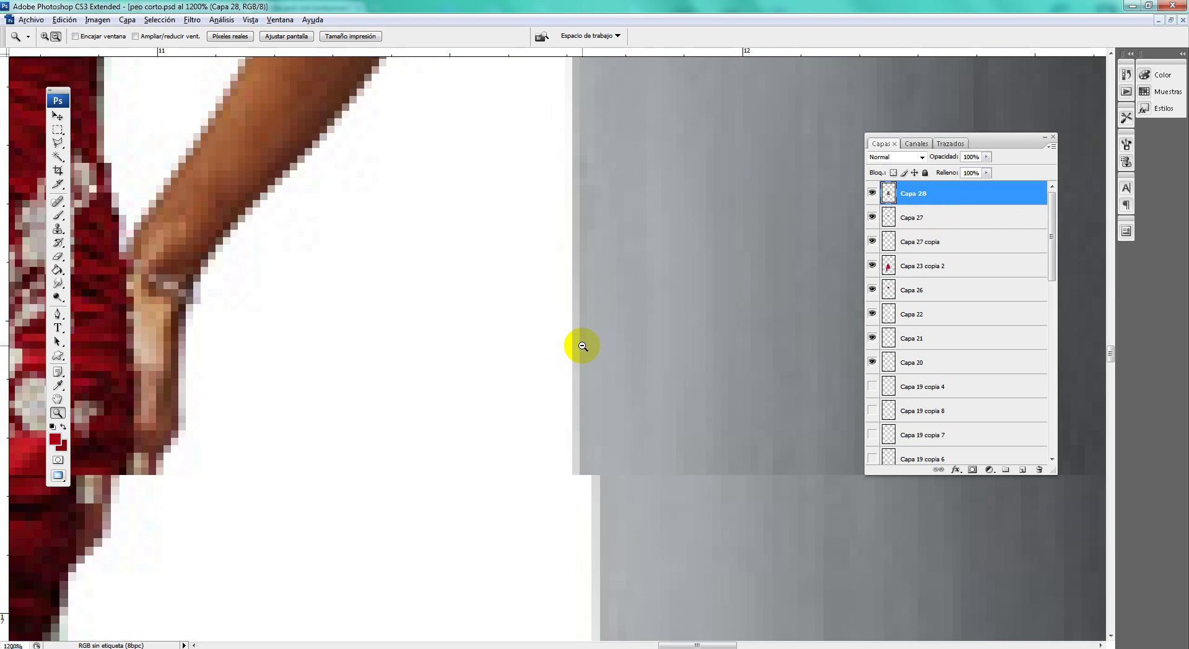
alt+click(583, 346)
alt+click(583, 346)
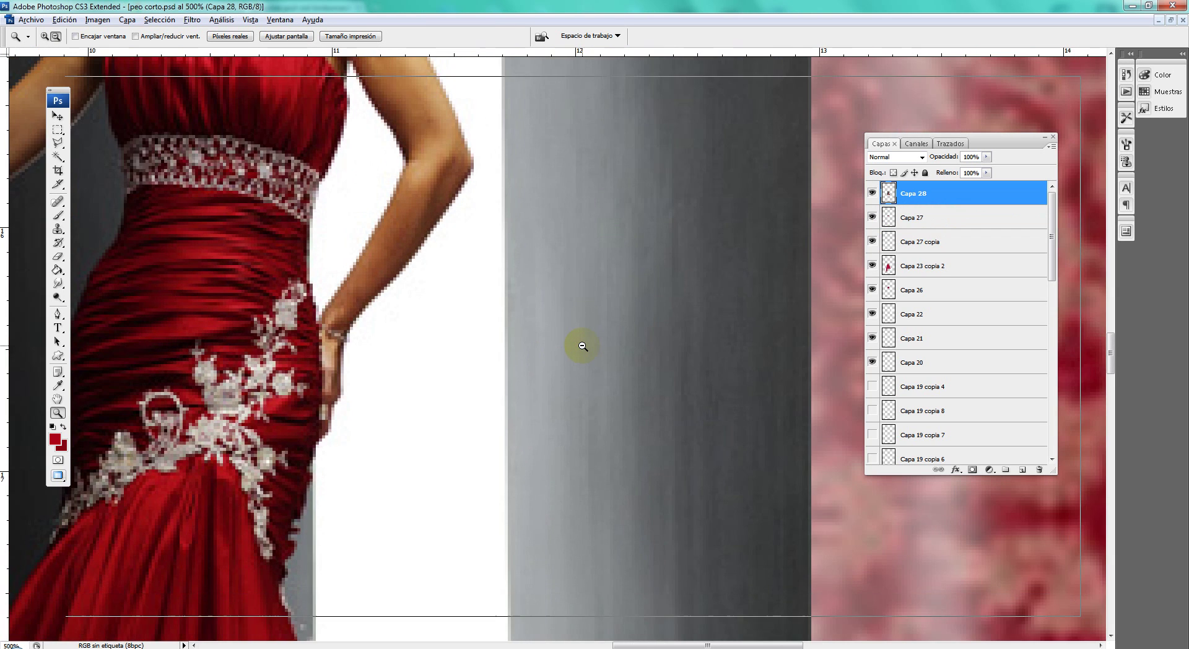
alt+click(583, 346)
alt+click(583, 346)
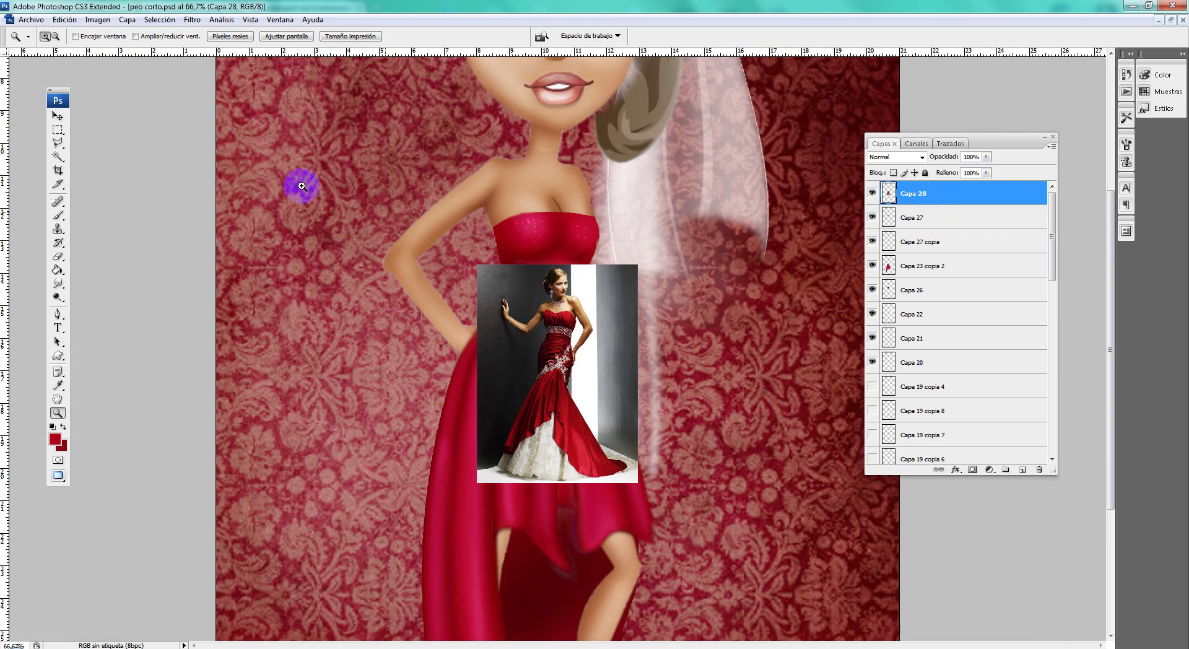
Step: Enlarge the pasted gown photo (Capa 28) to about 217% over the skirt
click(58, 116)
key(ctrl+t)
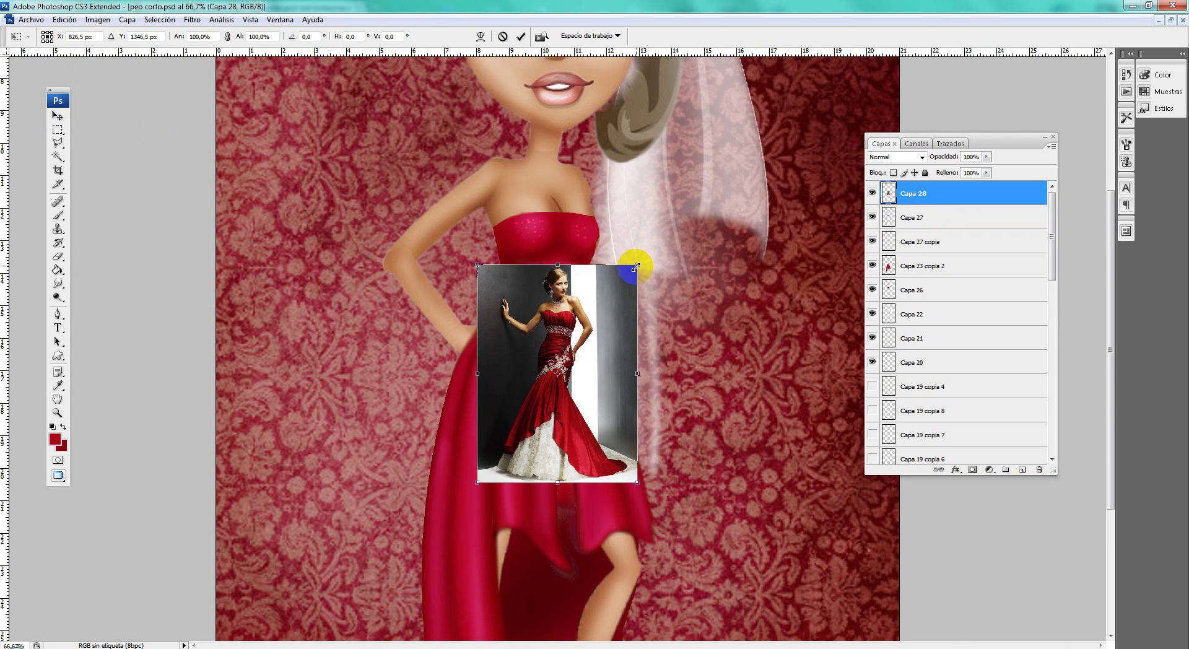
drag(637, 267, 759, 100)
drag(477, 481, 398, 583)
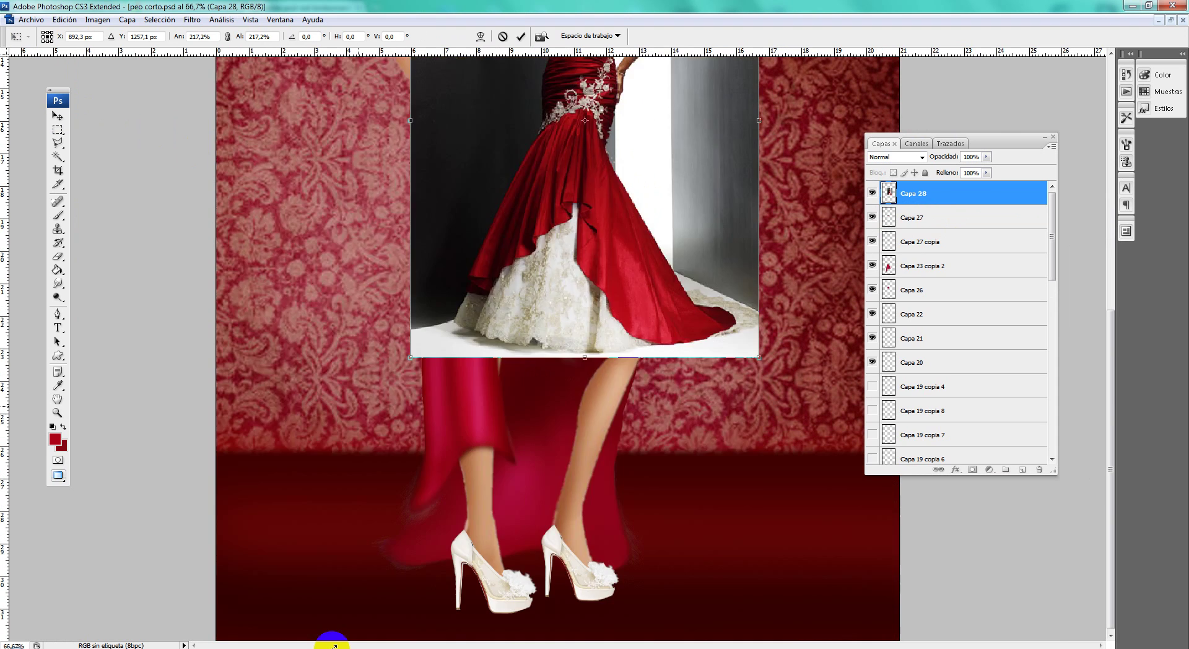
Step: Commit the gown photo's enlargement and select the Polygonal Lasso
double_click(589, 427)
scroll(589, 427, up, 5)
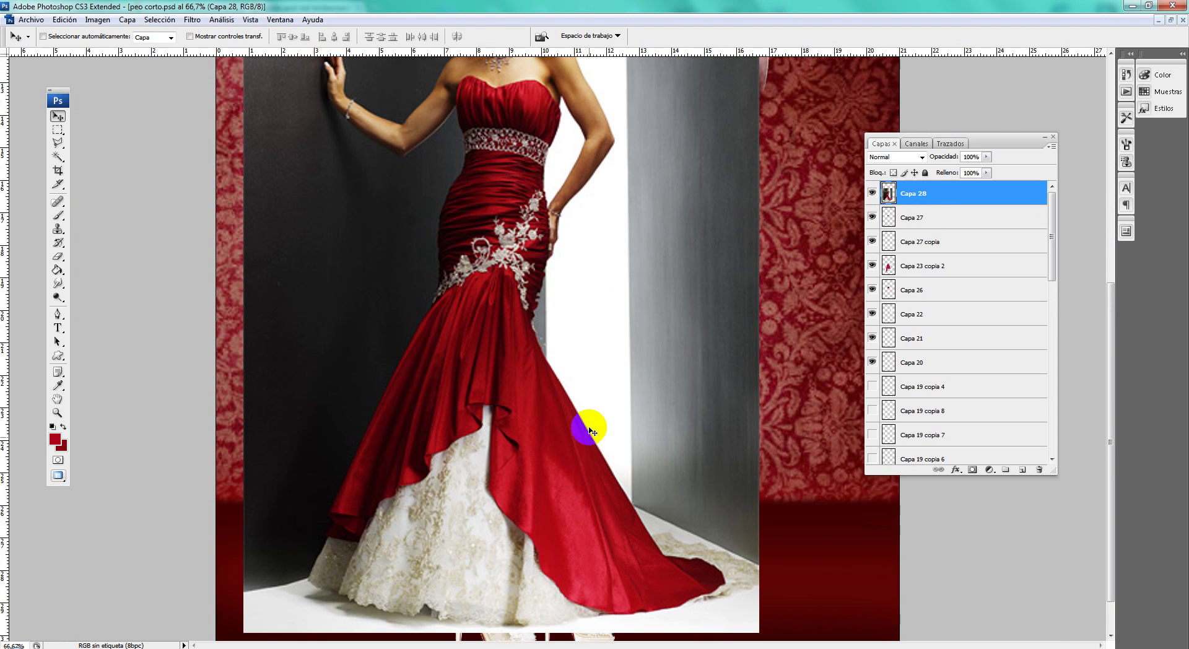
scroll(589, 430, up, 1)
click(57, 143)
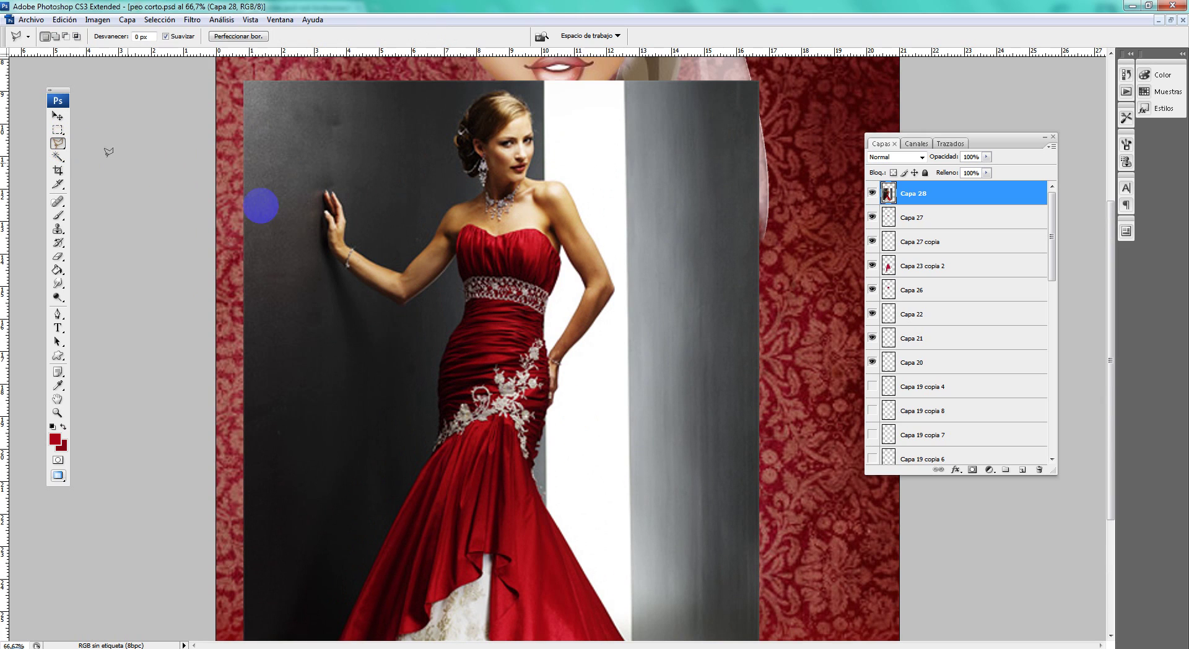
Step: Outline the beaded bodice, then cut and paste it onto new layer Capa 29
click(455, 234)
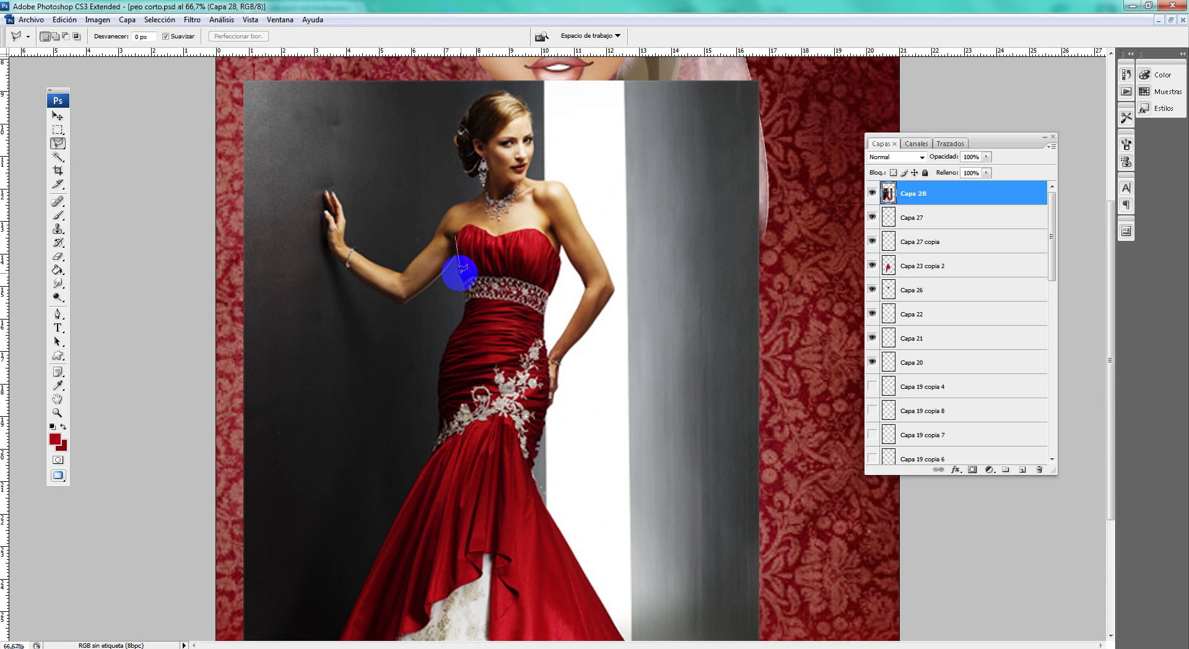
click(457, 268)
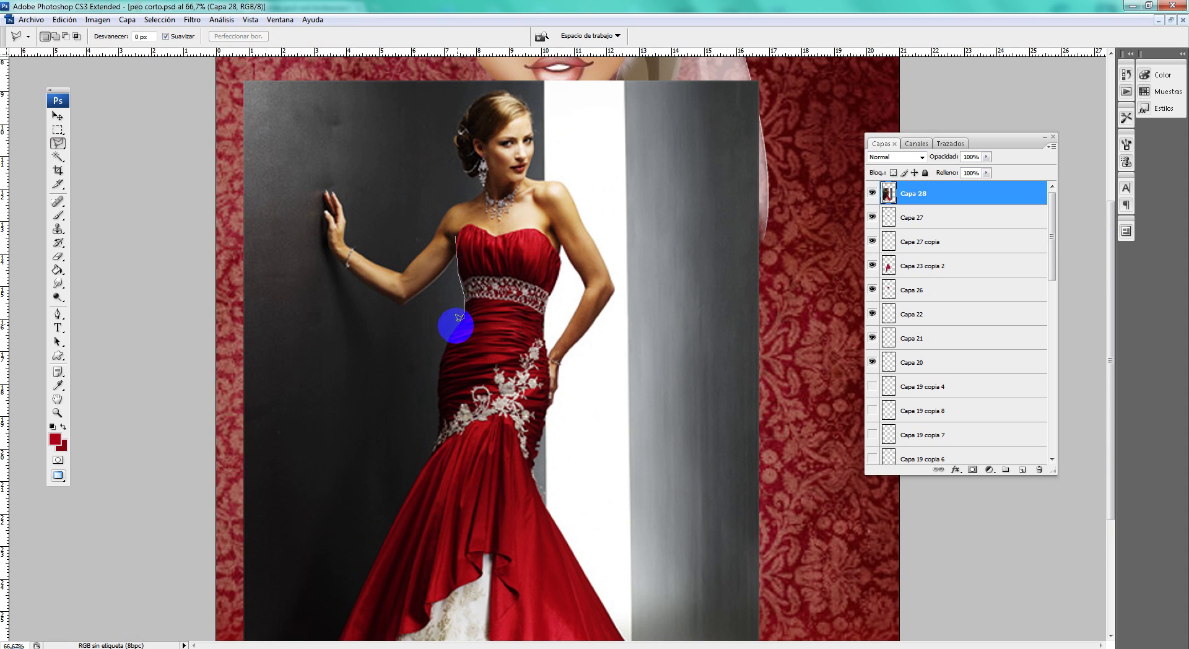
click(449, 343)
click(545, 349)
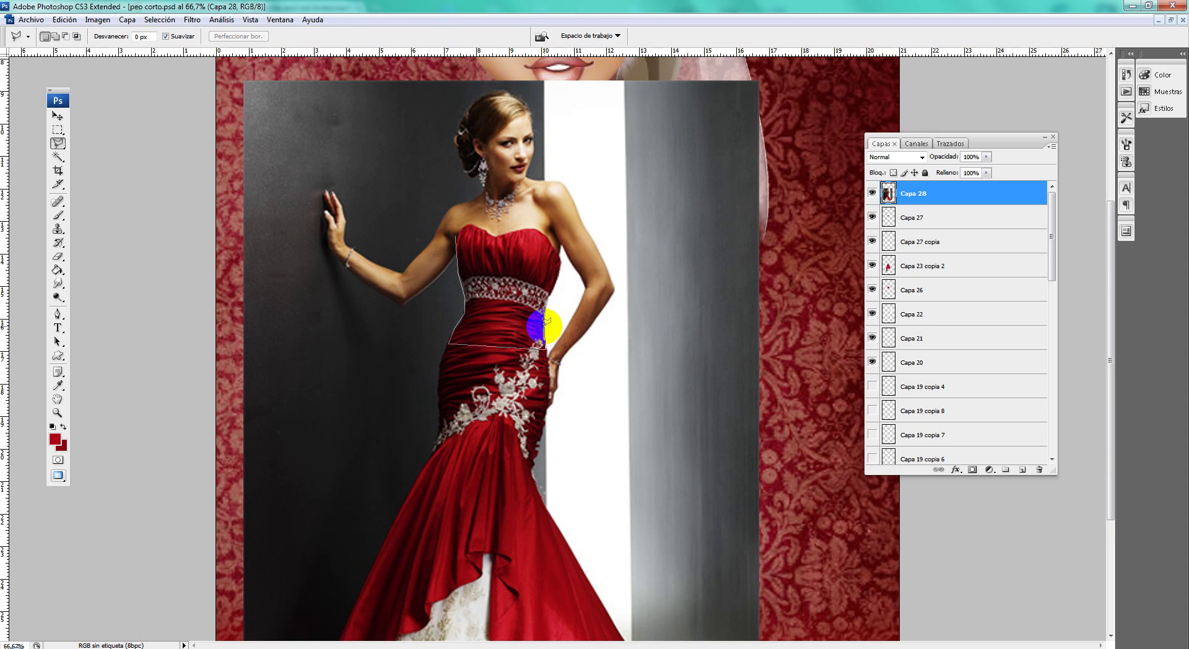
click(561, 255)
click(520, 223)
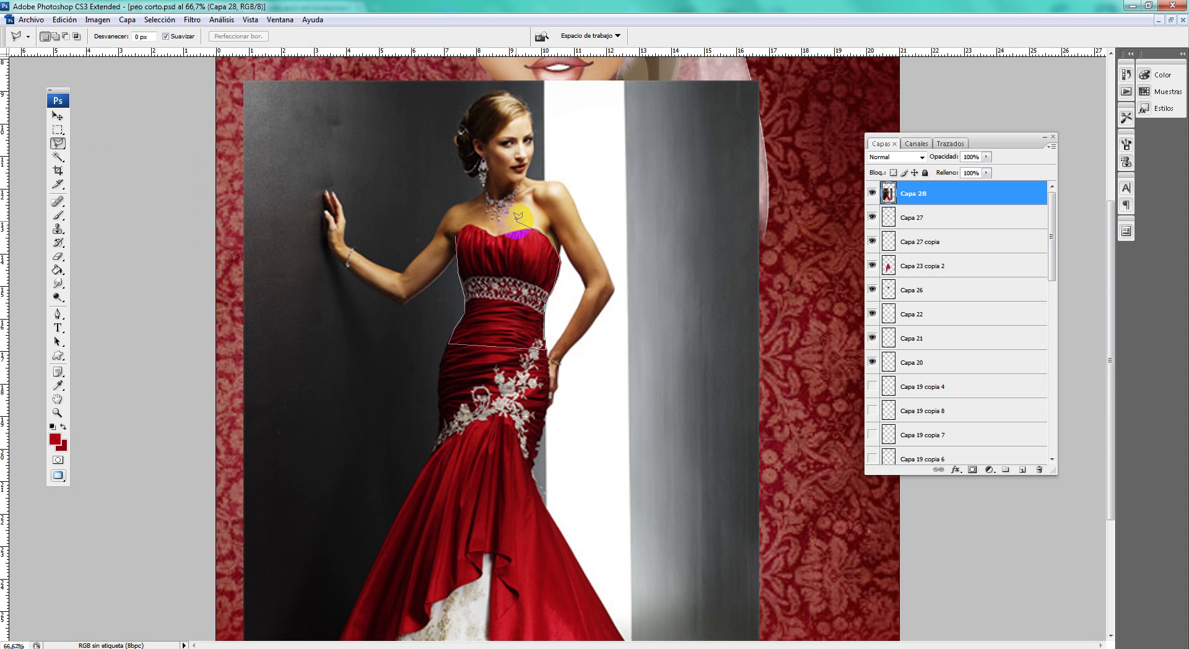
click(475, 221)
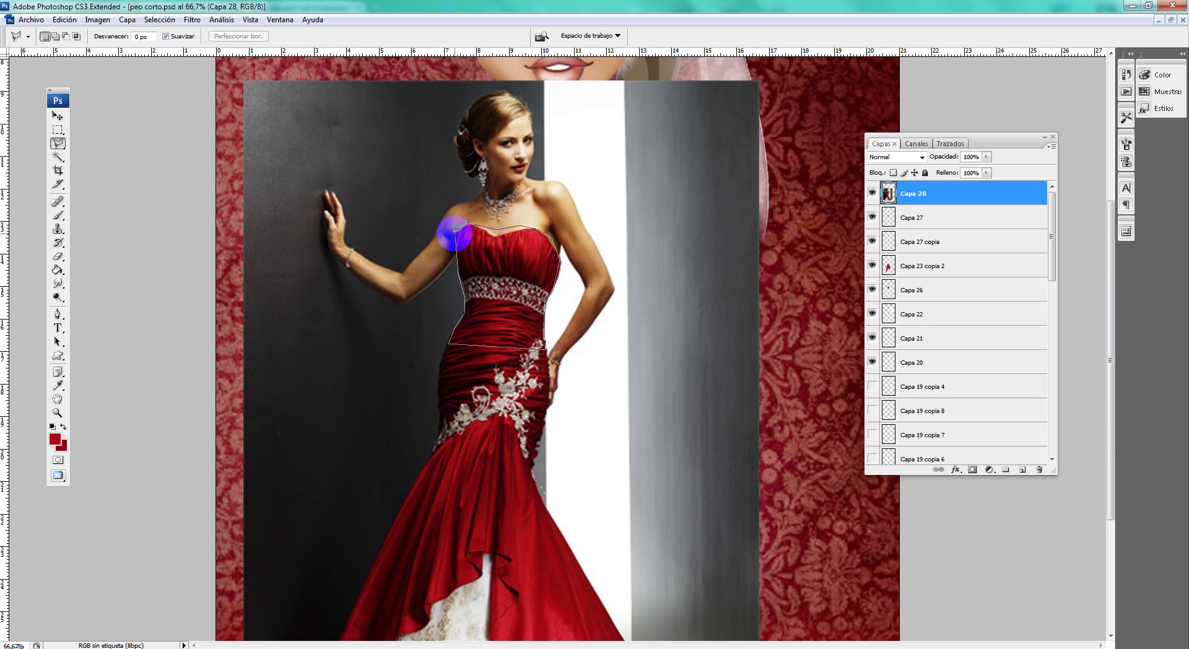
click(456, 232)
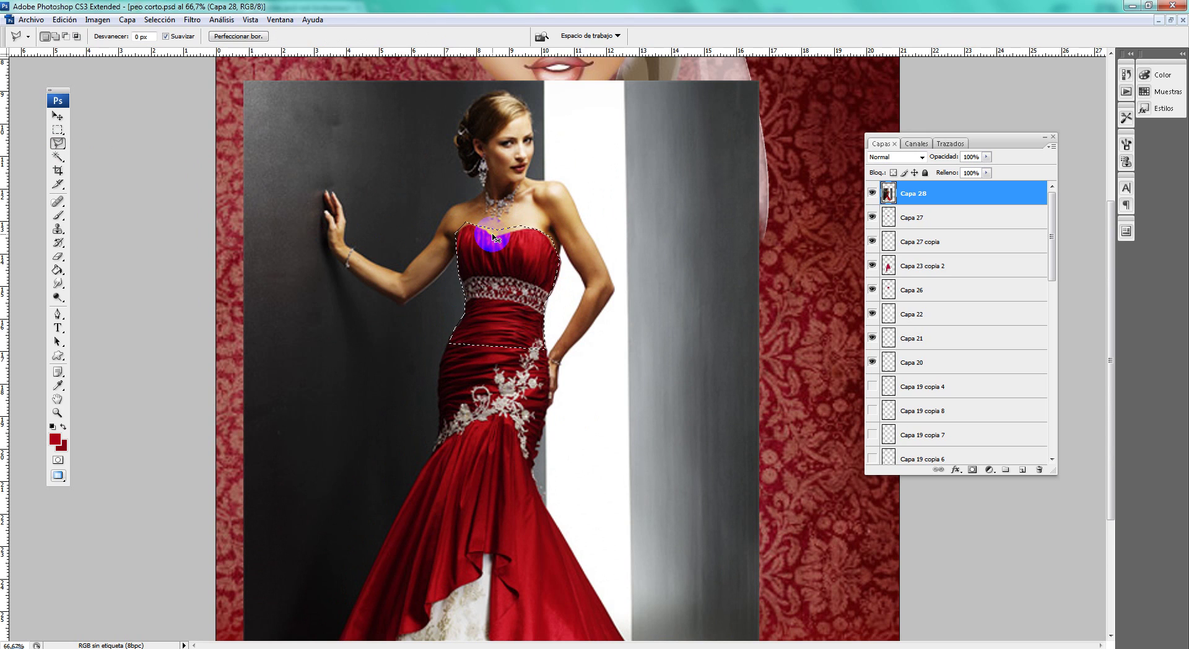
key(ctrl+x)
key(ctrl+v)
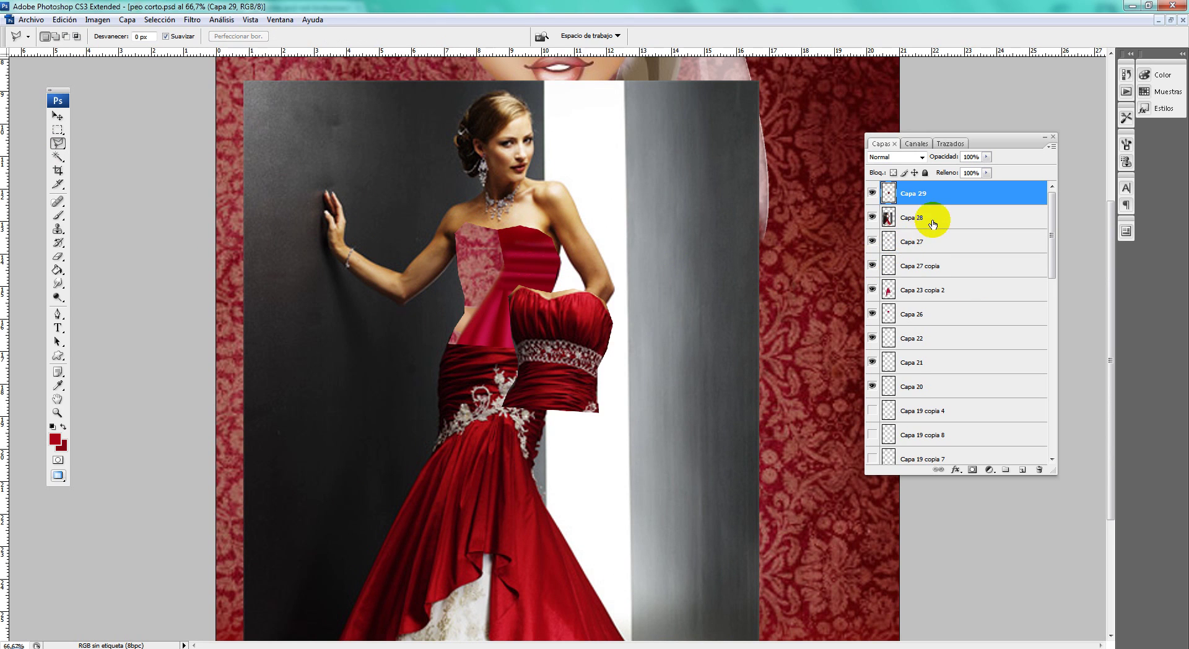
Step: Delete the leftover gown photo layer Capa 28
click(933, 224)
click(1033, 462)
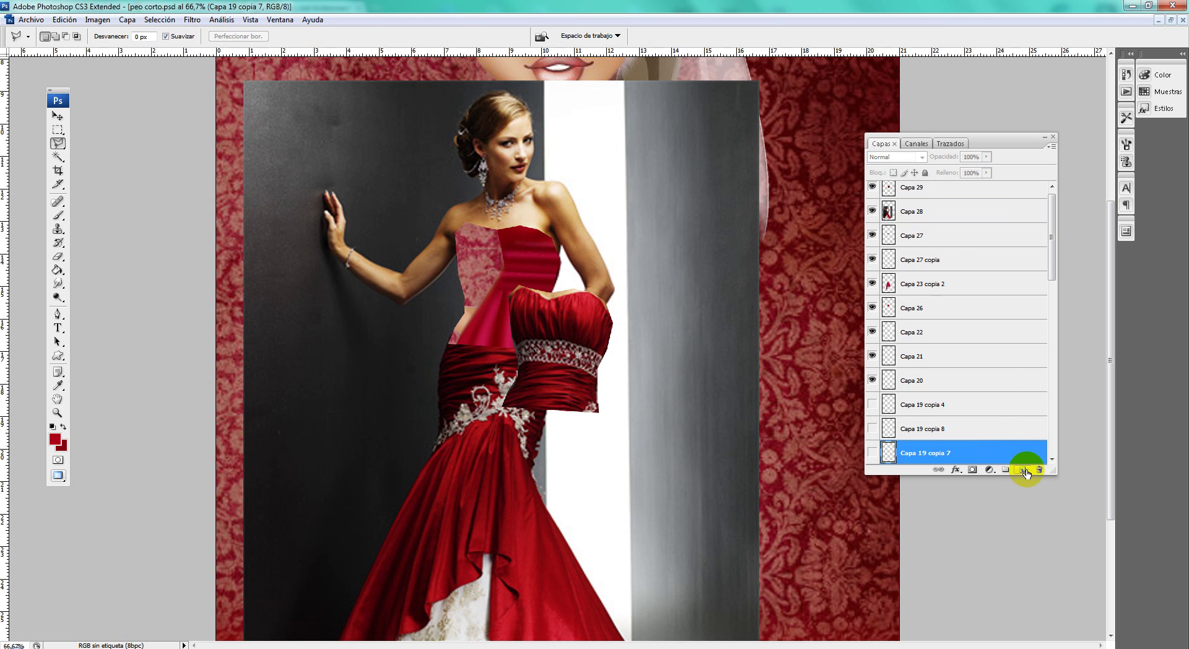
click(929, 212)
click(1039, 470)
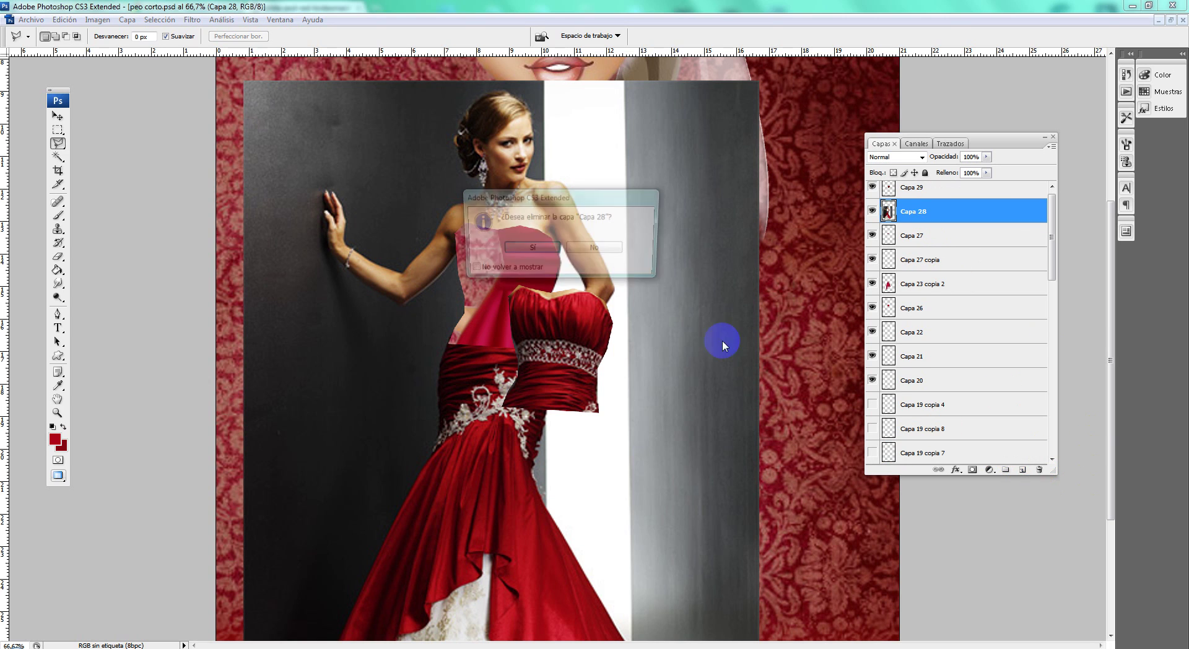
click(534, 248)
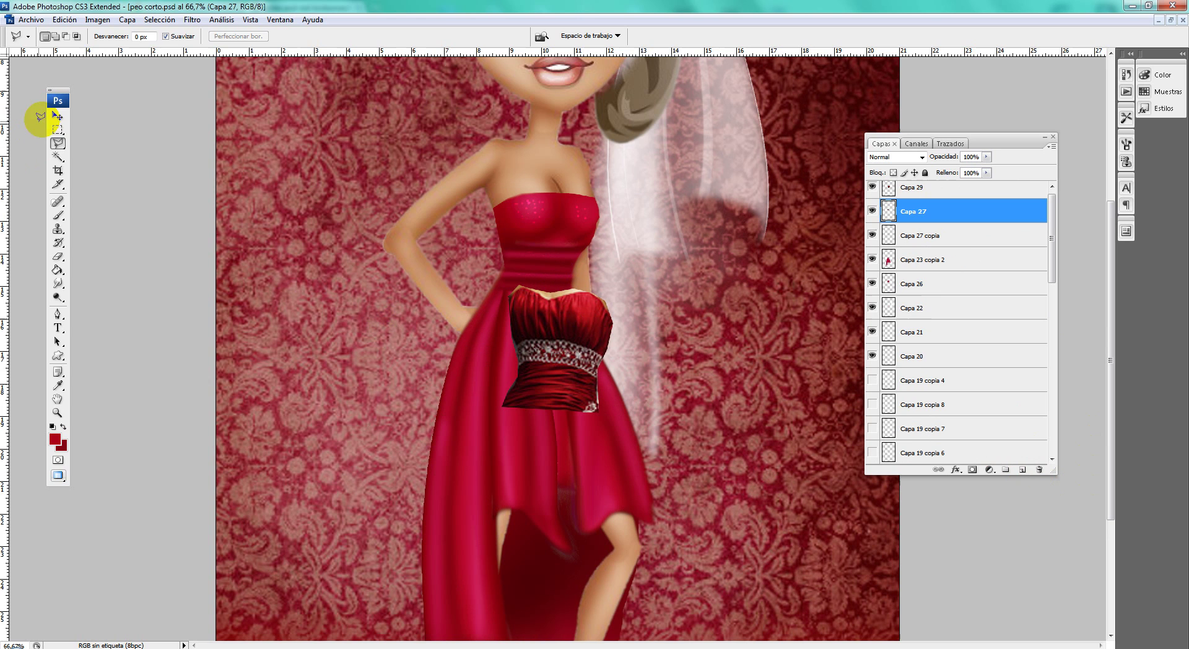
Step: Zoom to 100% on the bodice and set the Eraser to 43 px
click(57, 116)
click(57, 412)
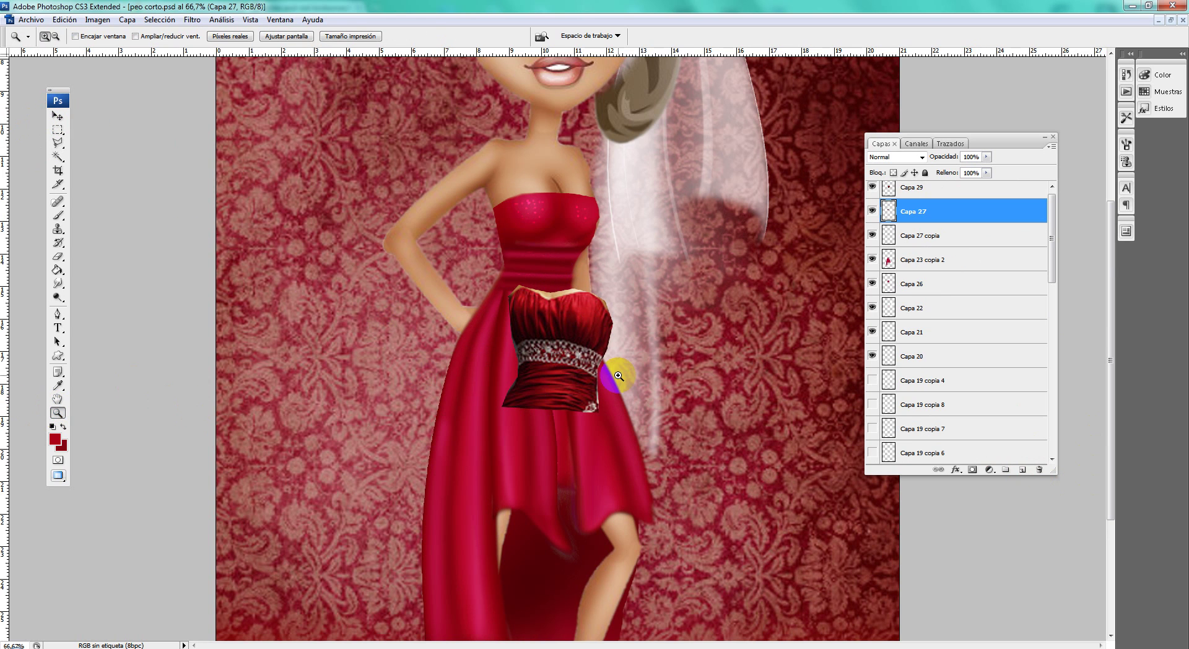
click(618, 376)
scroll(618, 364, up, 2)
scroll(614, 364, up, 1)
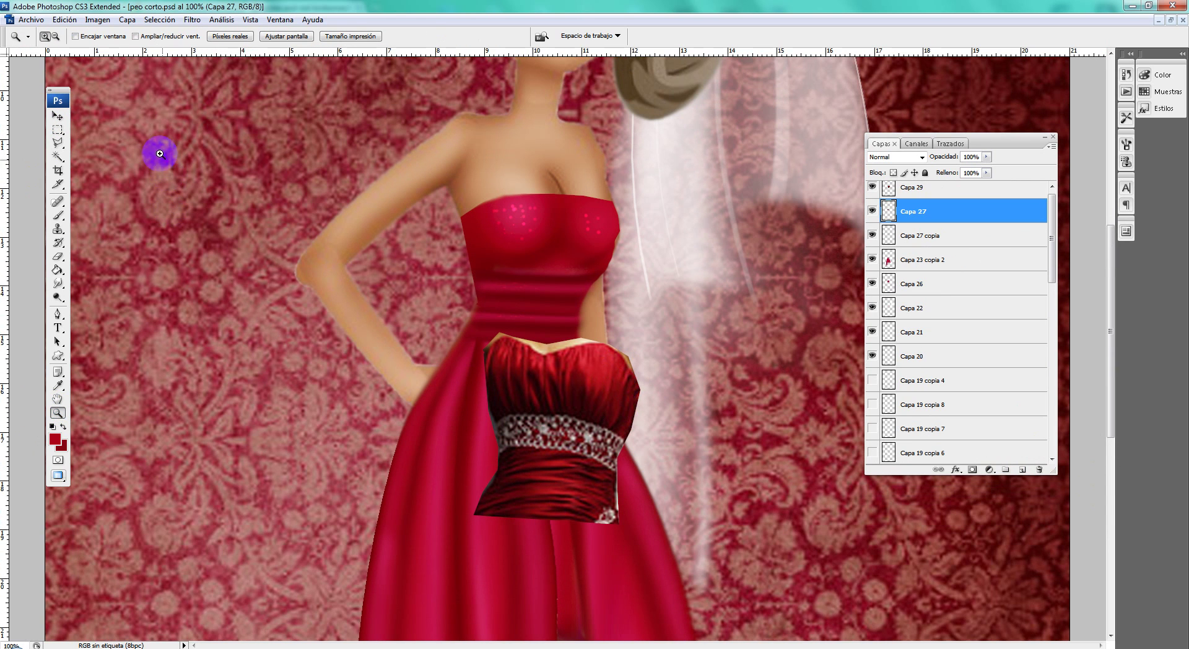
click(57, 256)
right_click(619, 311)
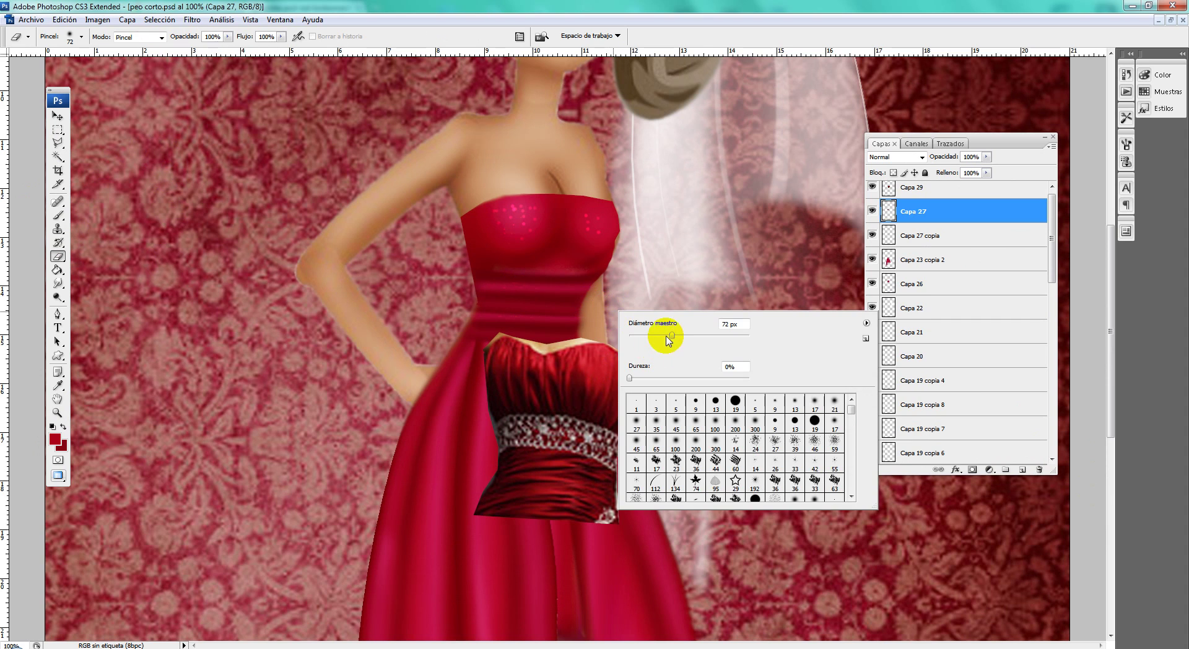
click(548, 335)
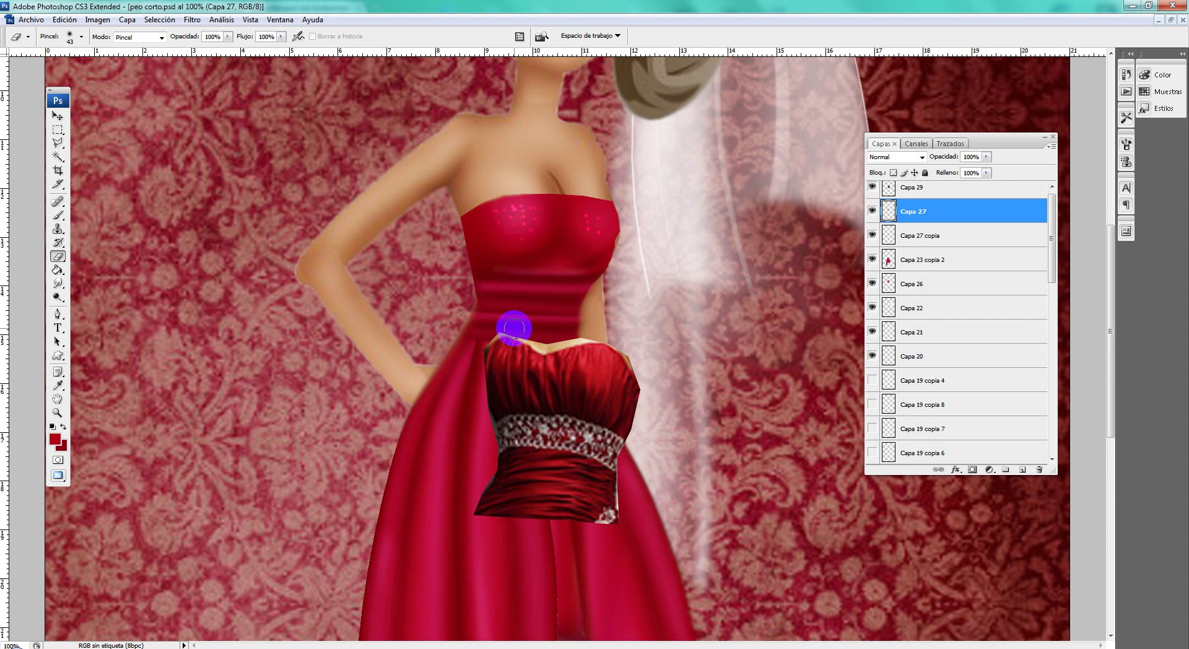
Step: Toggle Capa 29's visibility, select it, and erase the bodice's top edge
click(871, 211)
click(871, 192)
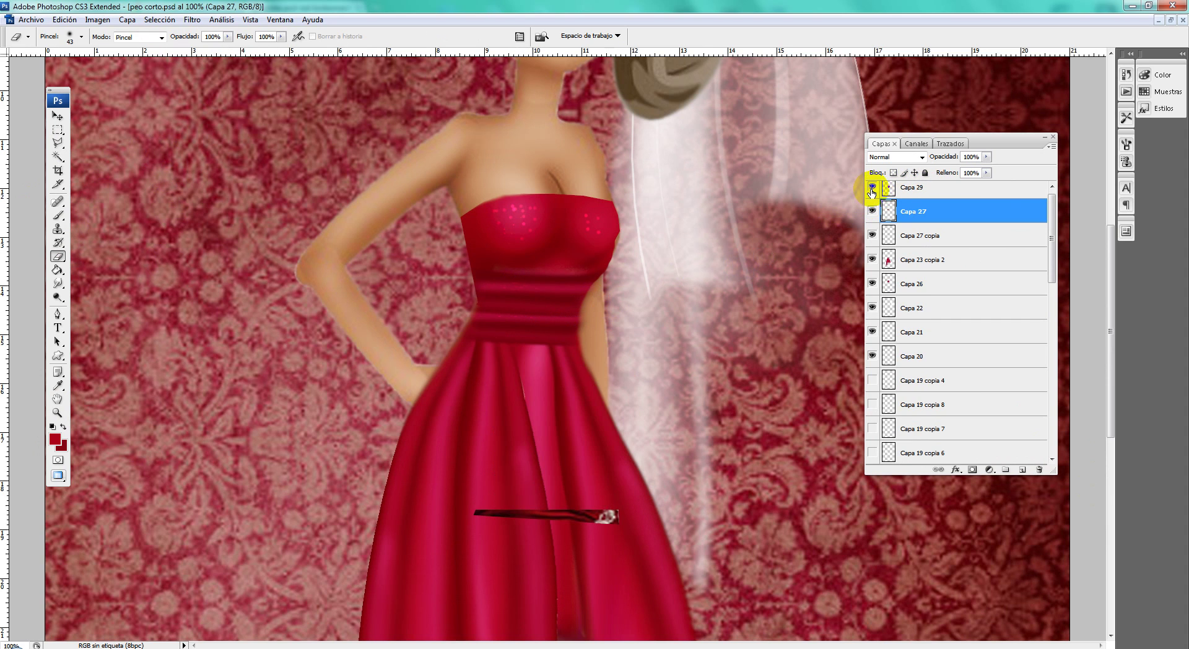
click(915, 187)
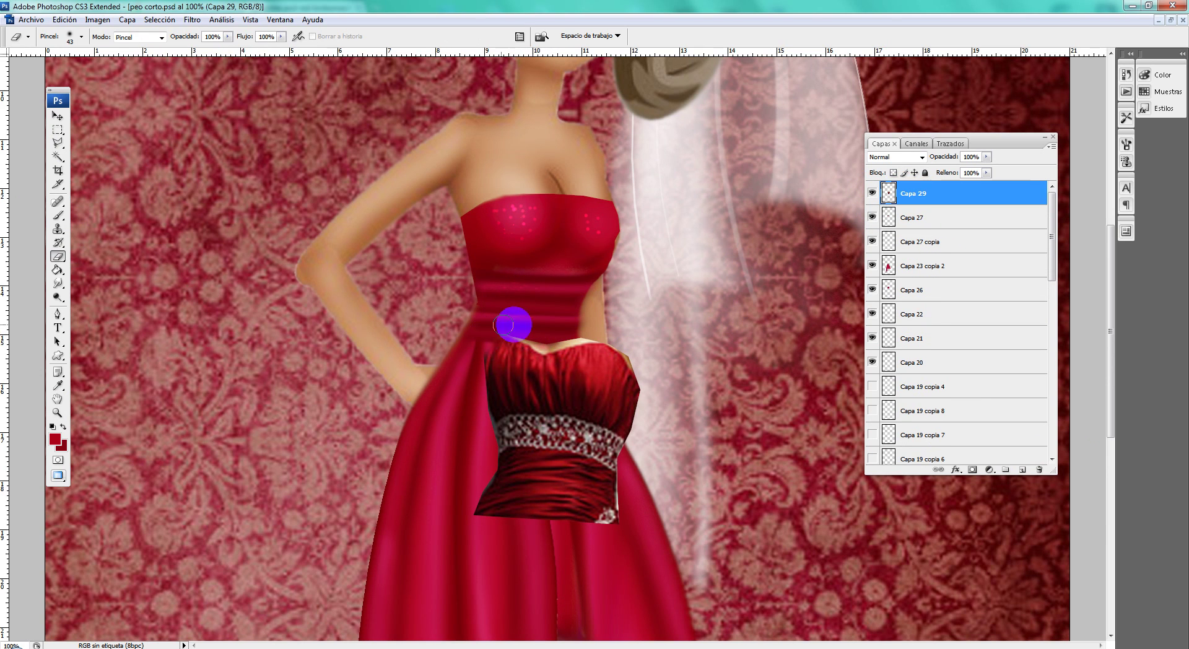
drag(549, 339, 610, 336)
Step: Outline strips along the bodice's right and left edges with the Polygonal Lasso
click(58, 142)
click(644, 377)
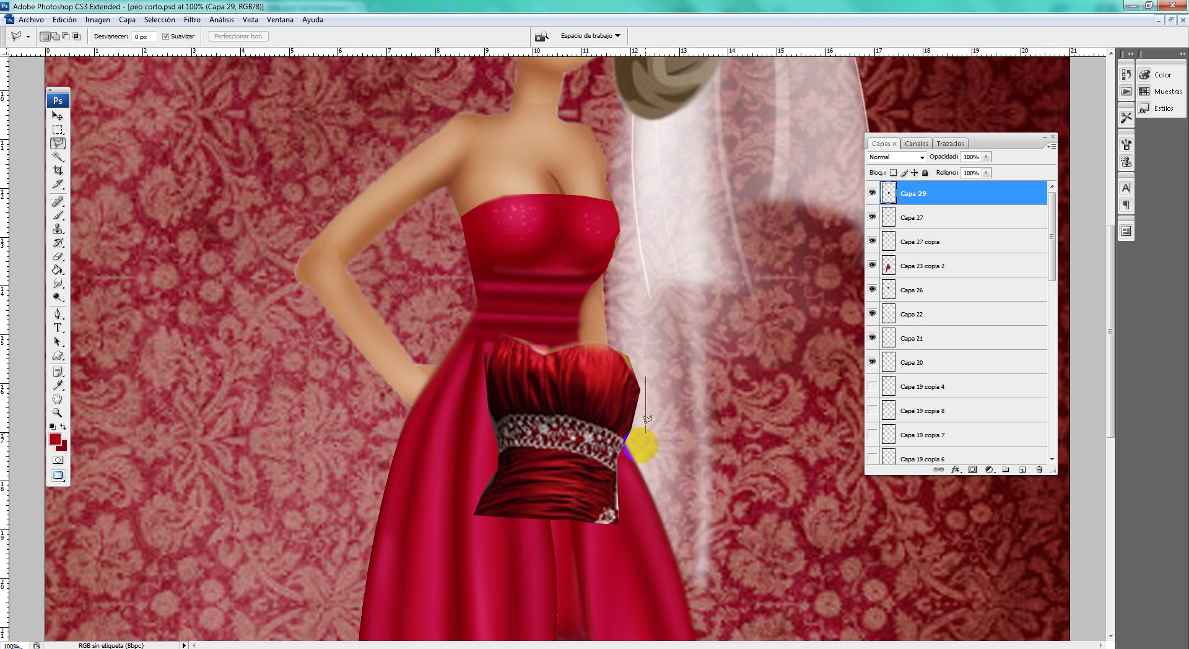
click(617, 464)
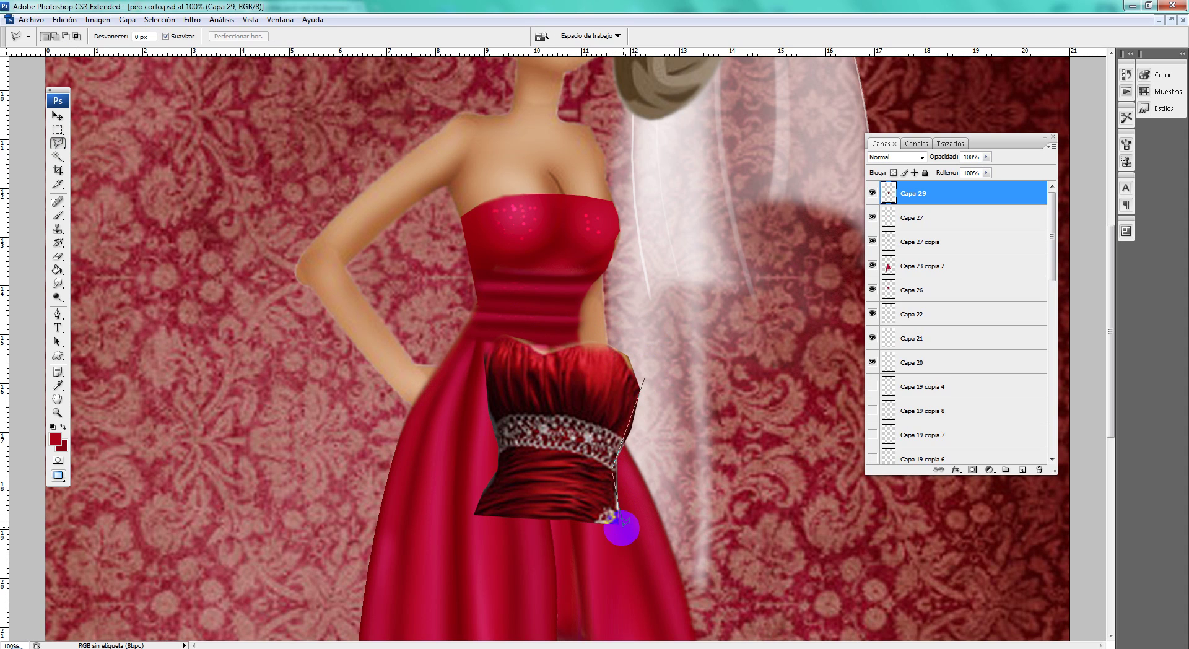
click(648, 531)
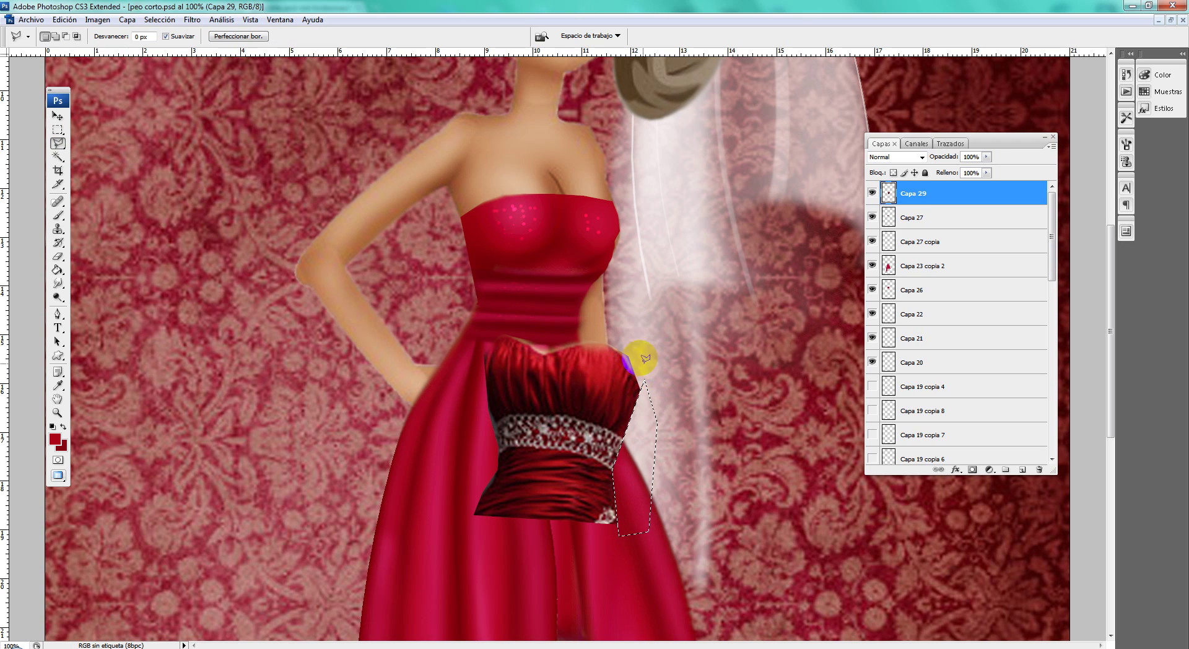
click(481, 346)
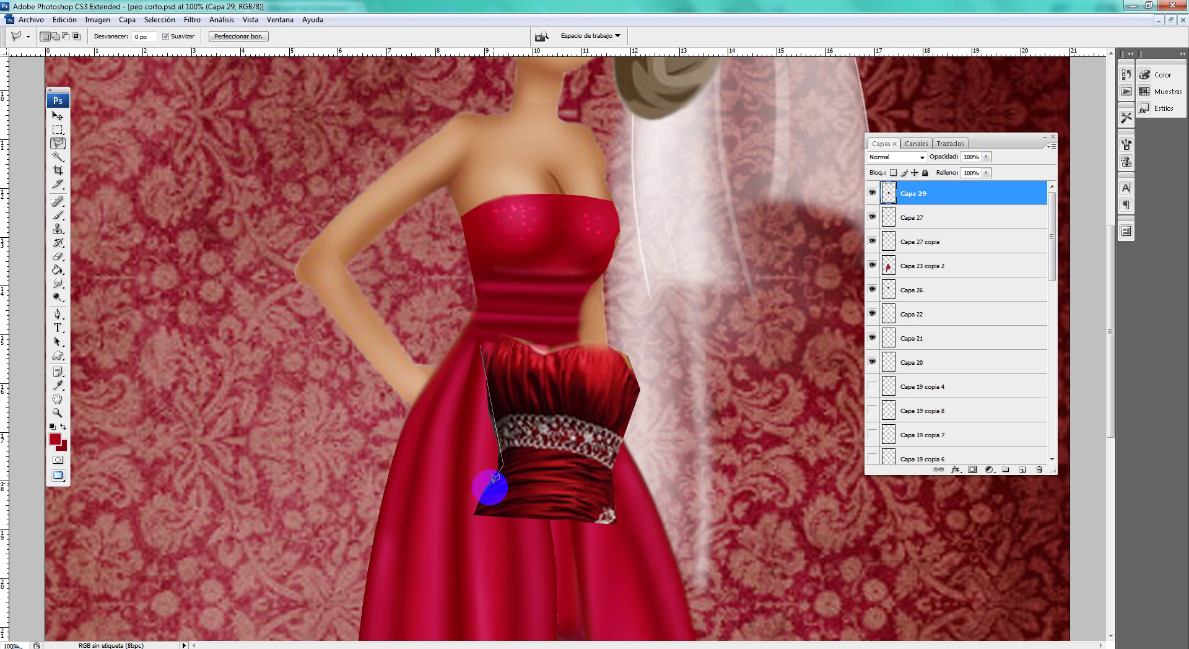
click(463, 530)
click(440, 461)
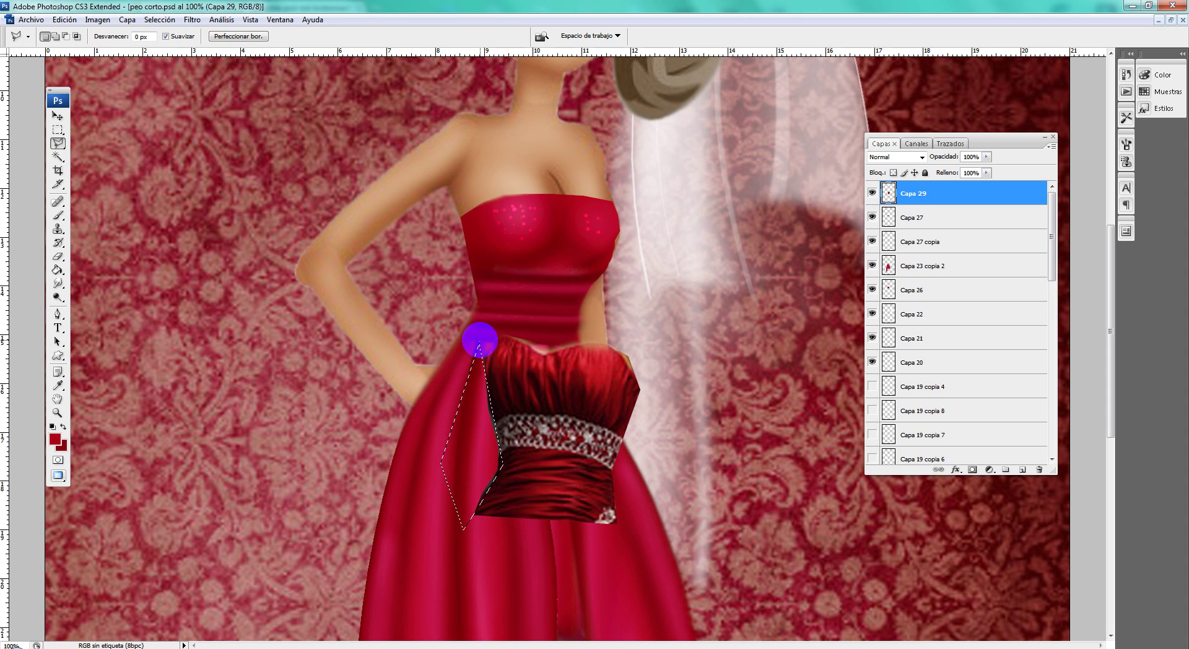
Step: Deselect, then drag the bodice layer up onto the doll's torso
click(58, 130)
click(493, 267)
click(54, 115)
drag(602, 384, 573, 243)
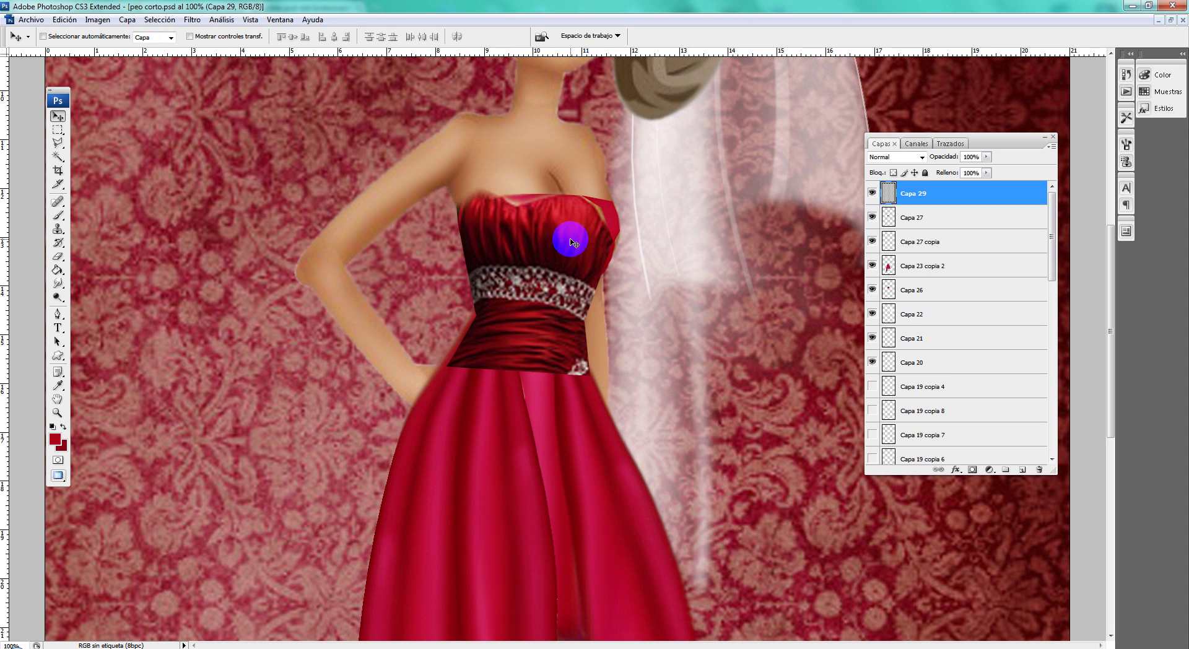
Step: Flip the bodice horizontally (Voltear horizontal) and nudge it upward
key(ctrl+t)
right_click(570, 242)
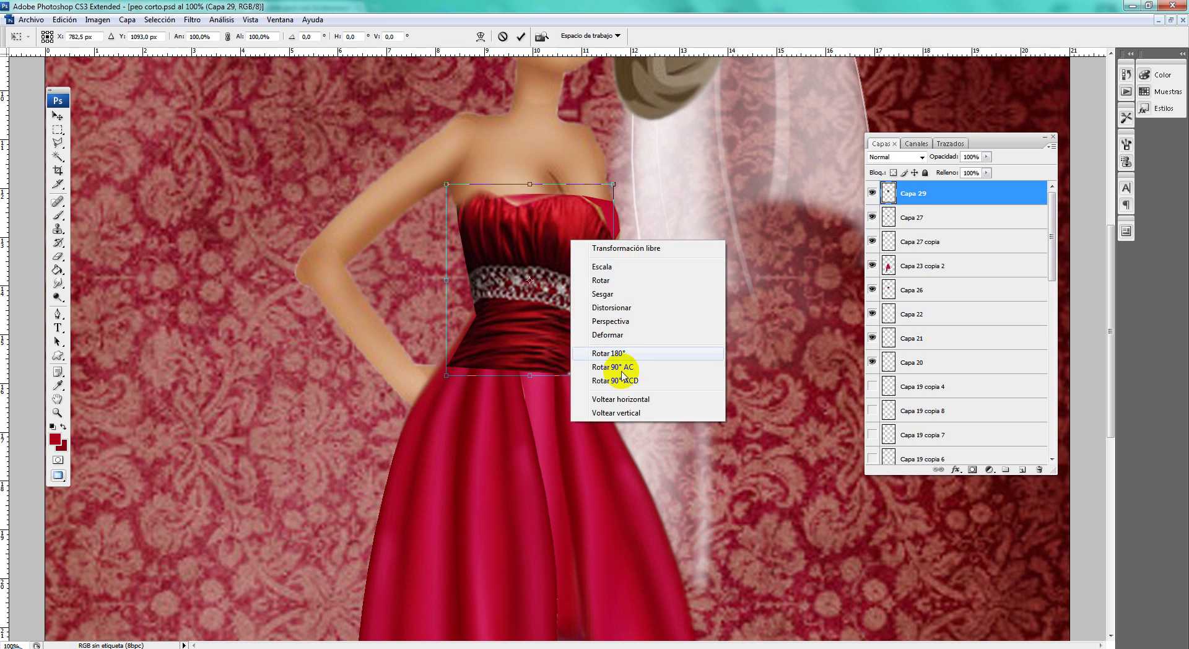
click(620, 400)
key(Return)
drag(556, 263, 553, 251)
Step: Rotate the bodice about 9.2° and reposition it over the torso
key(ctrl+t)
drag(650, 145, 682, 145)
drag(559, 215, 549, 233)
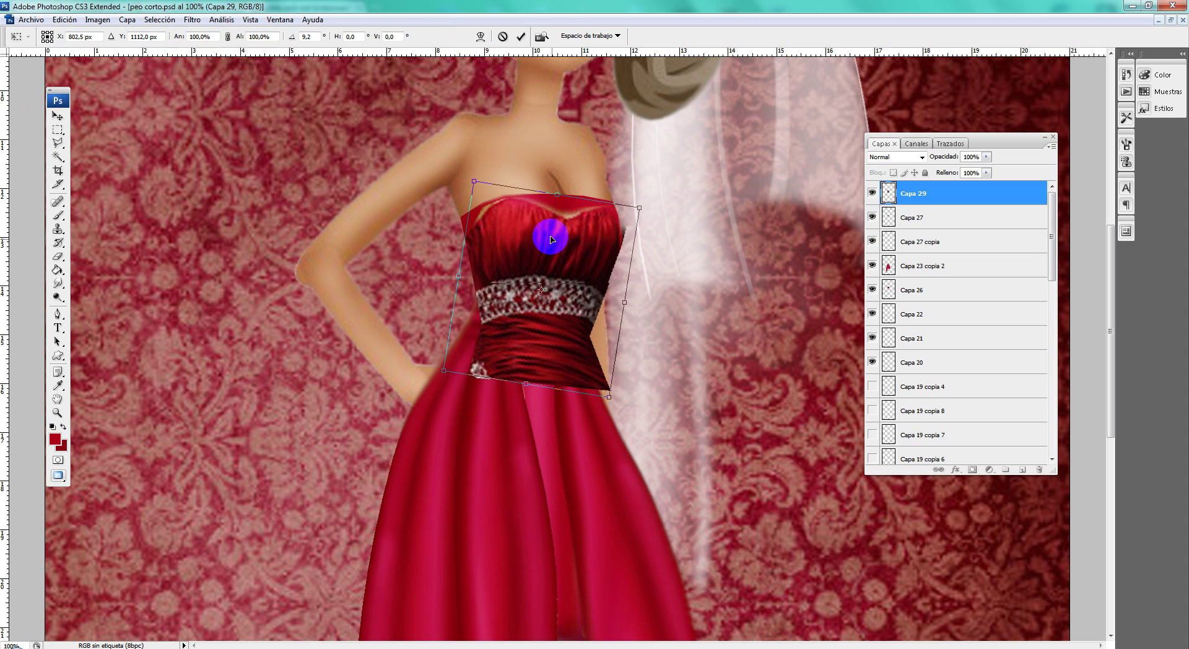
drag(549, 234, 640, 184)
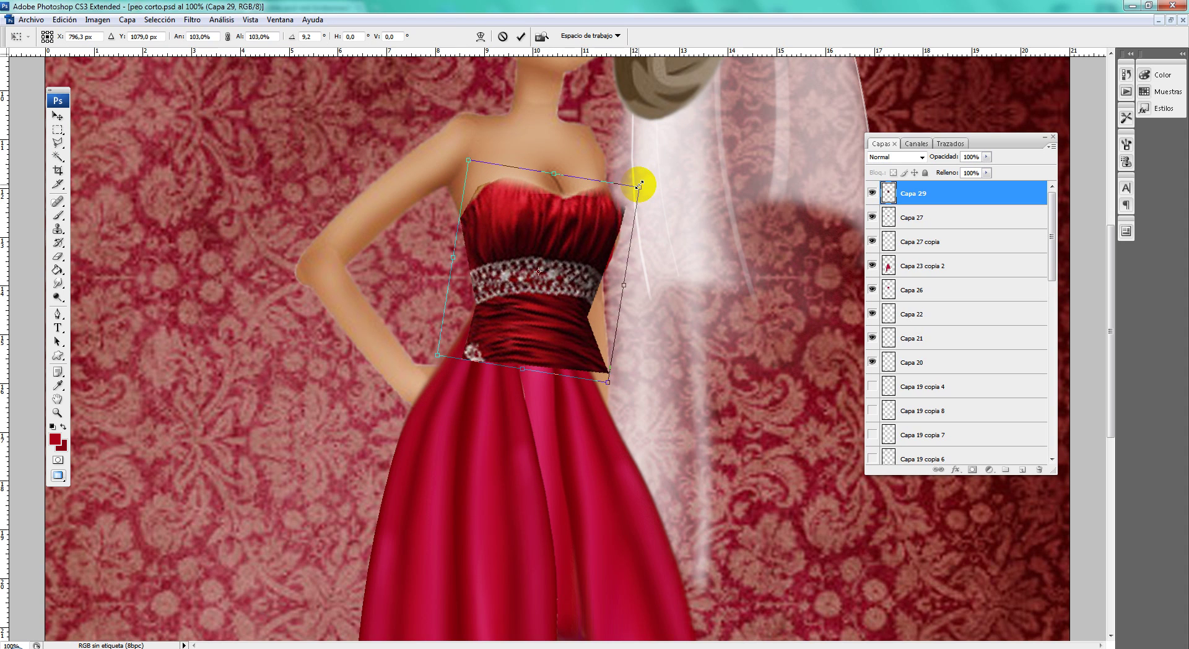
Step: Warp the bodice's waist and upper right edge to fit the torso, then apply
right_click(508, 334)
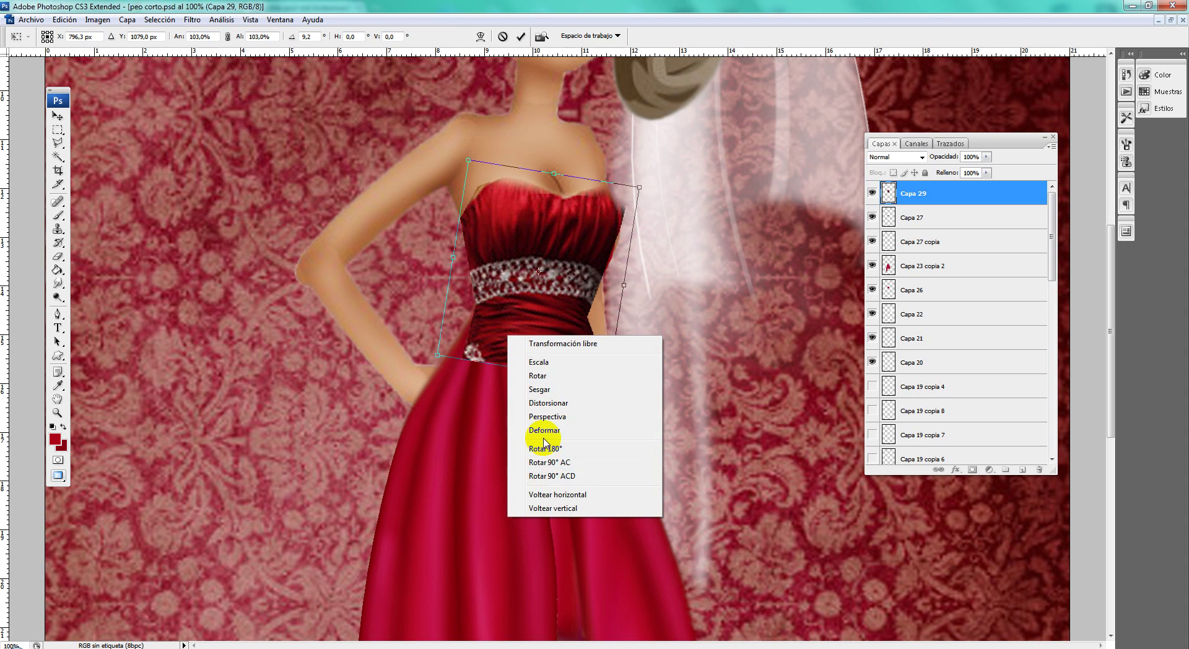
click(548, 434)
drag(461, 345, 452, 347)
mouse_move(584, 364)
mouse_down()
mouse_move(572, 369)
mouse_move(578, 299)
mouse_up()
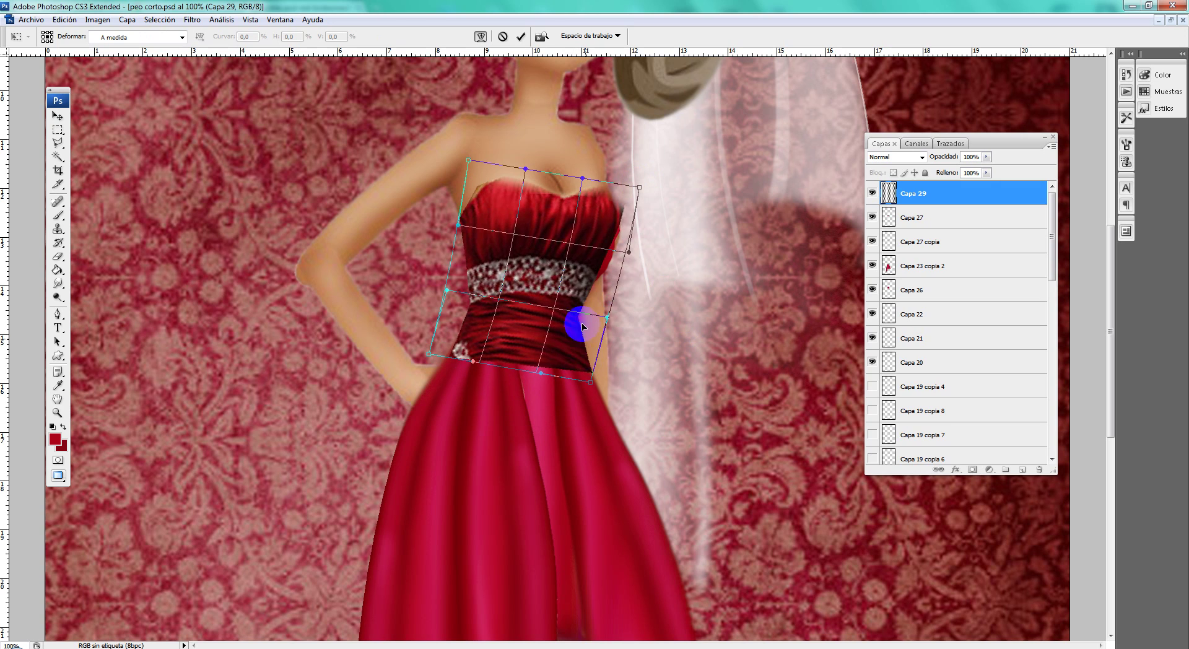
drag(605, 234, 614, 246)
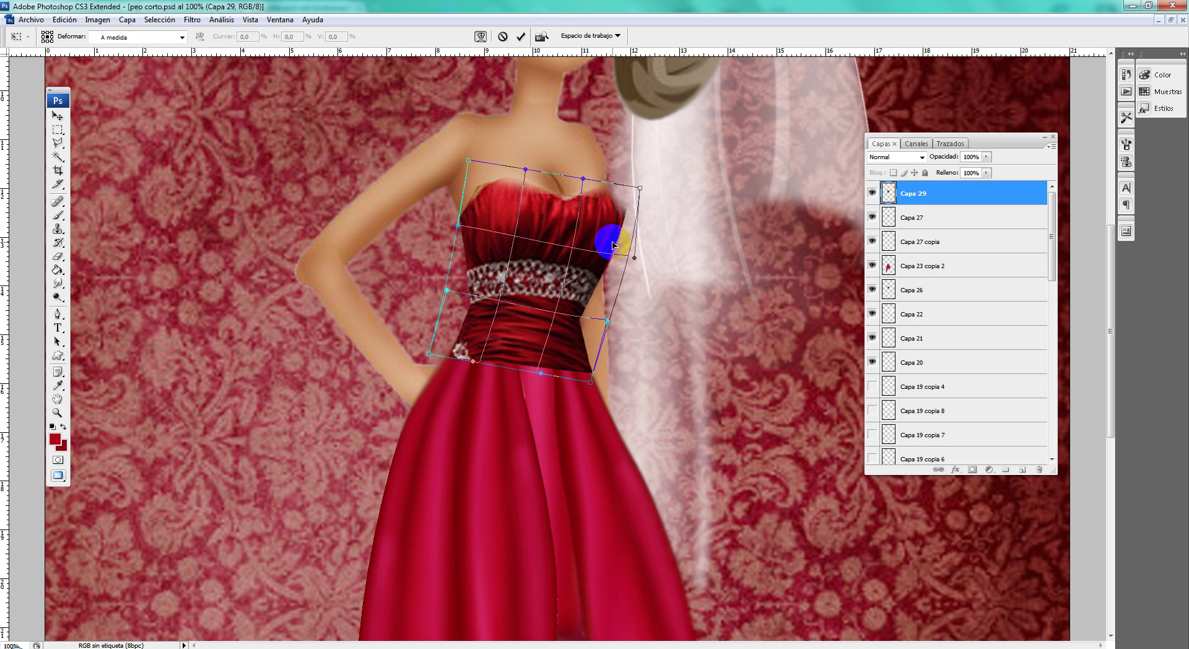
key(Return)
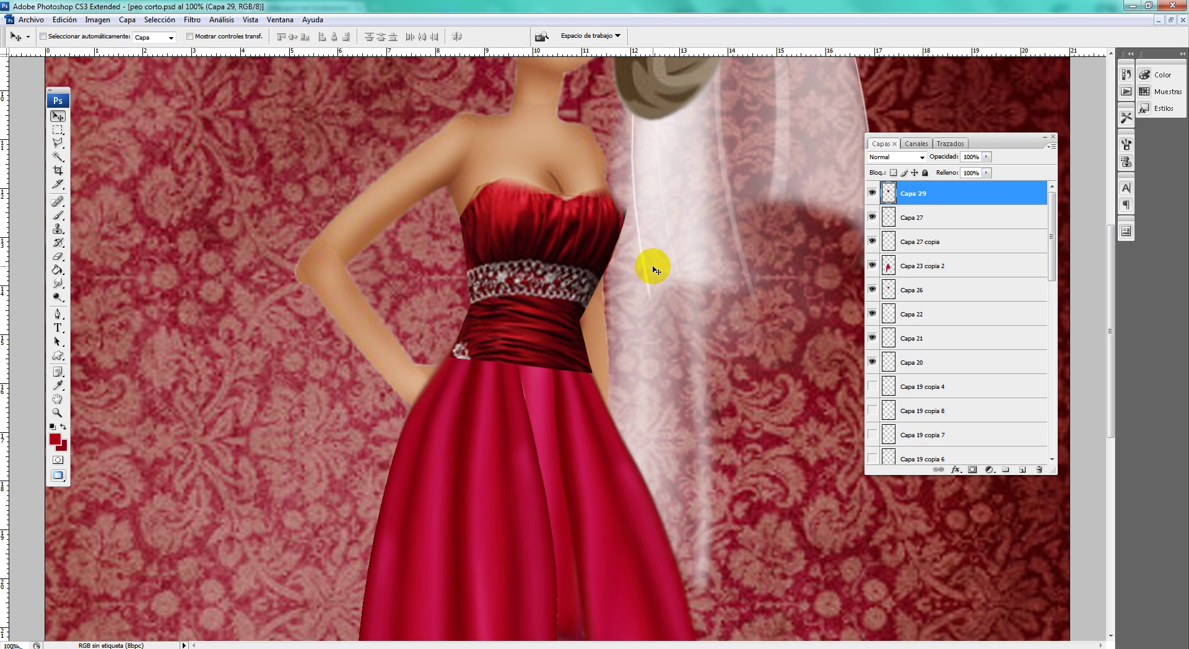
Step: Set the Eraser to a 9 px brush and zoom to 200% around the dress belt
scroll(676, 265, up, 3)
scroll(433, 261, up, 2)
click(57, 255)
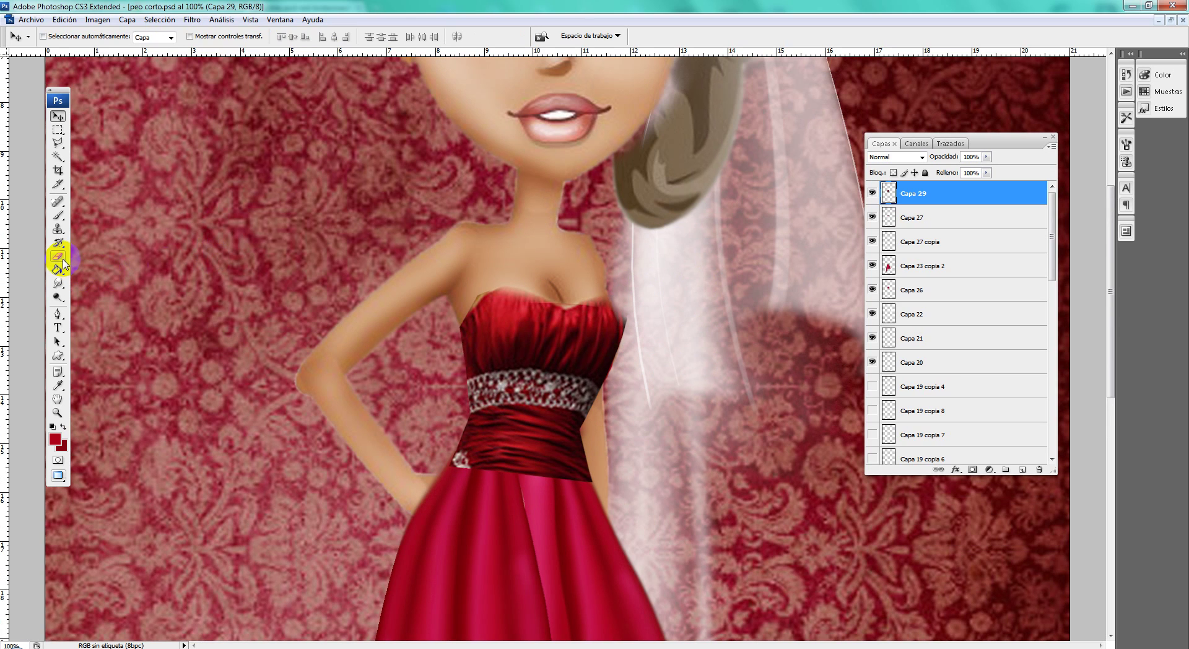
click(654, 374)
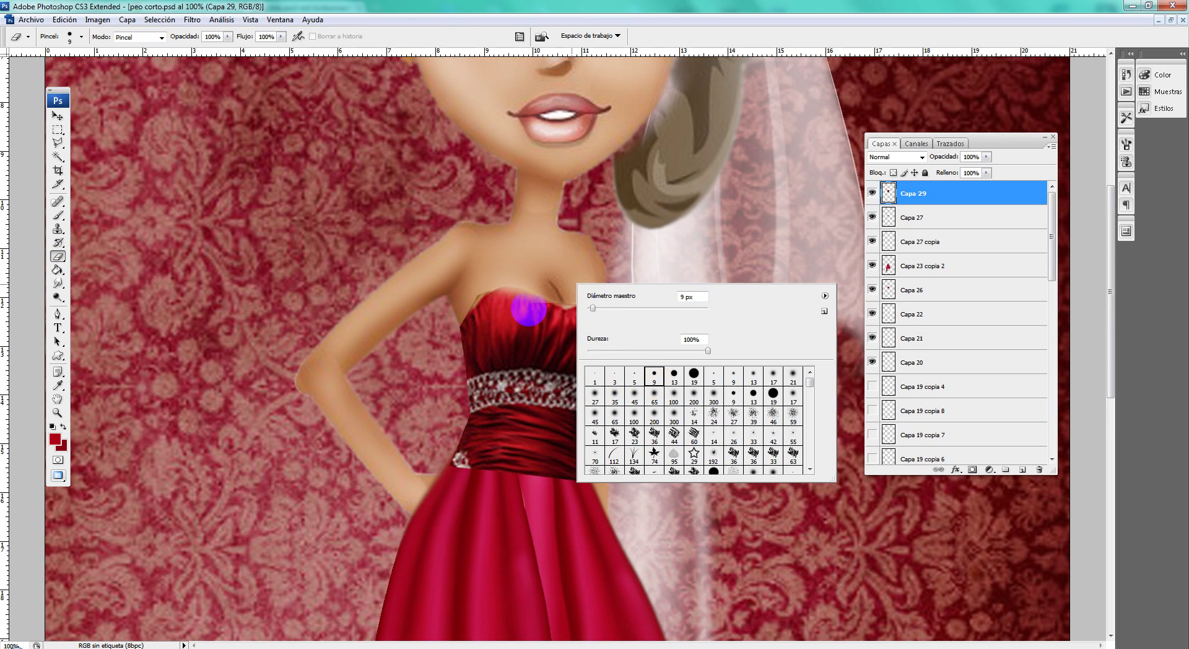
click(57, 412)
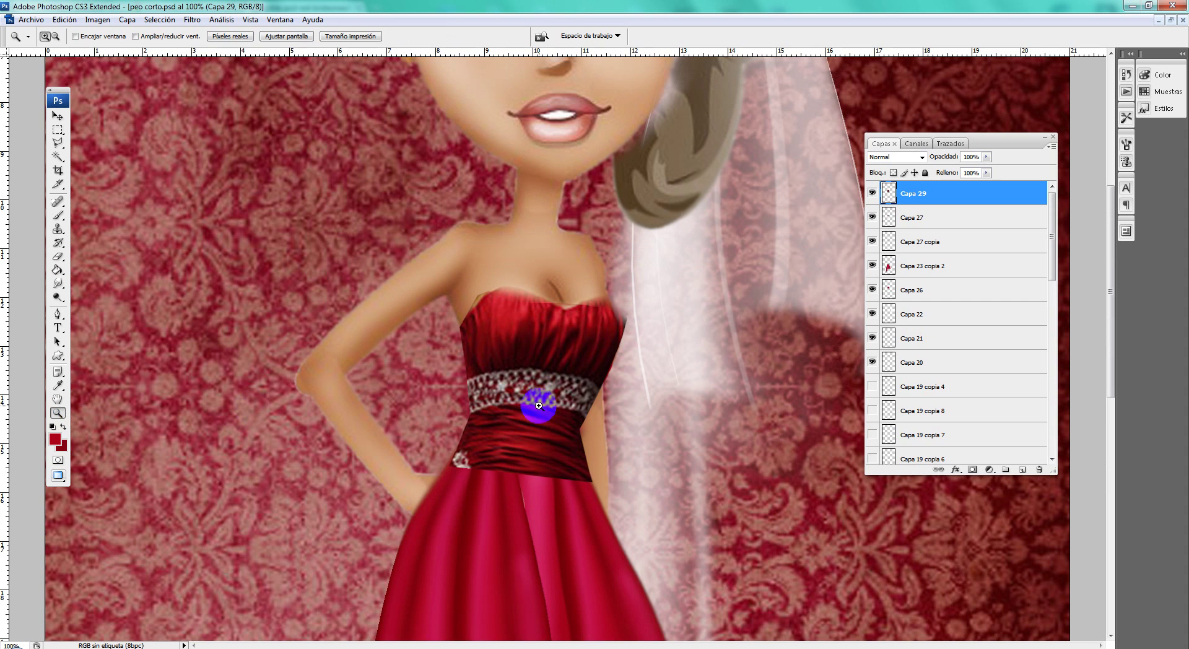
click(560, 403)
scroll(560, 403, up, 3)
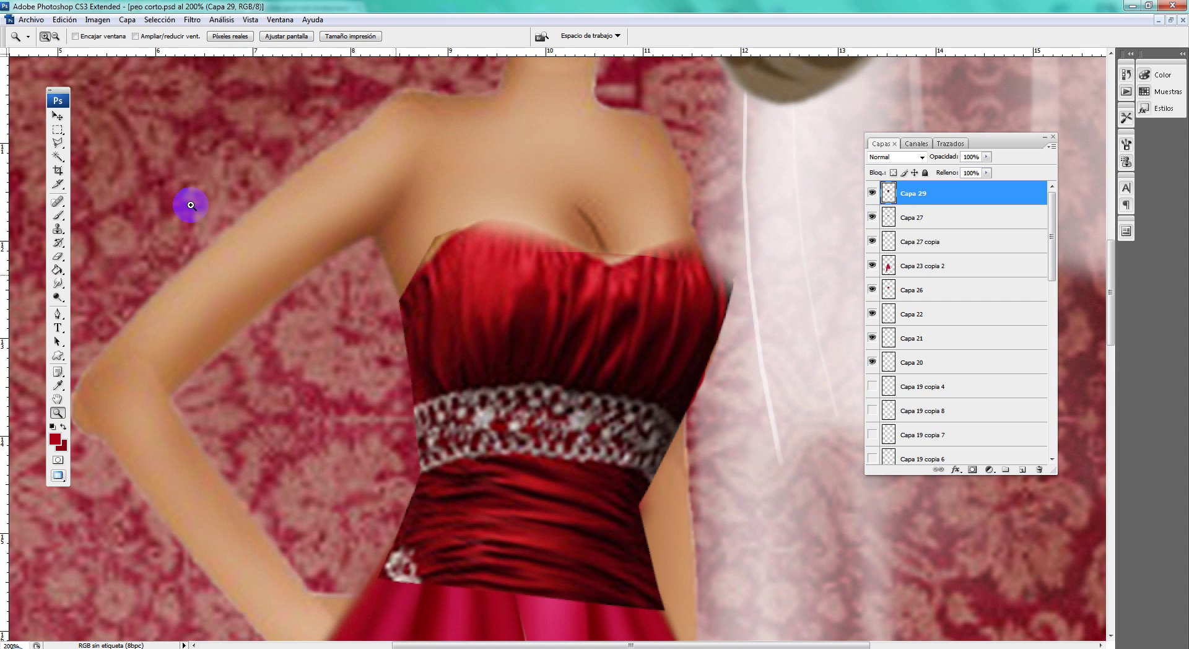
Step: Erase stray pixels along the bodice neckline and trim its right edge
click(58, 257)
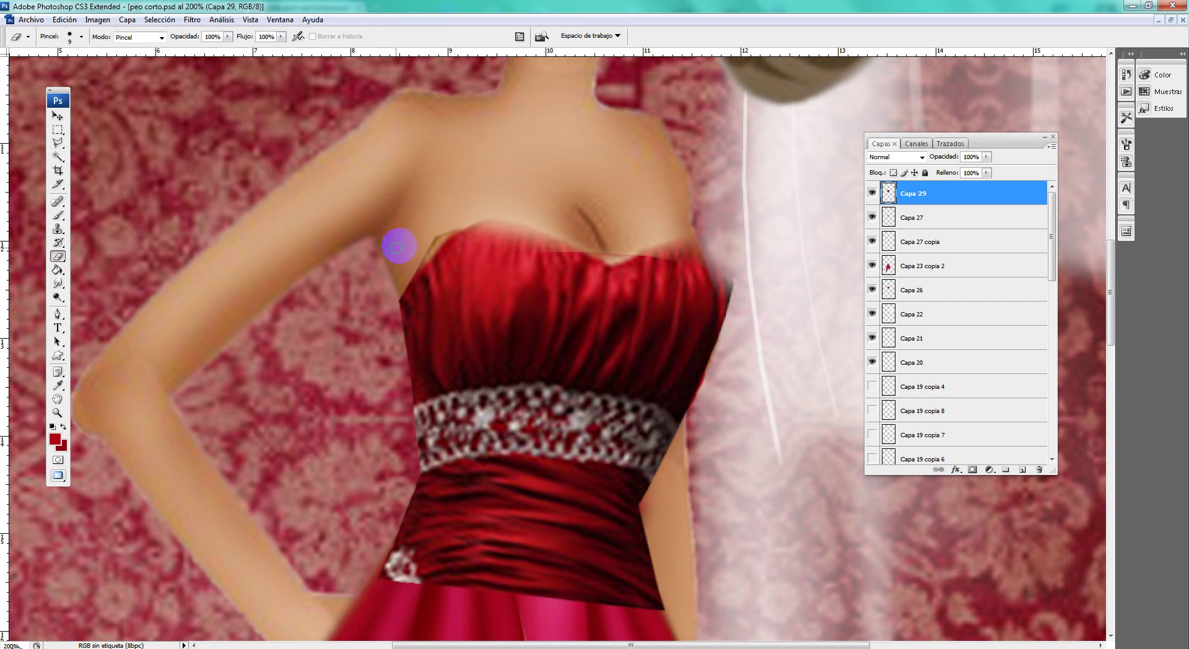
mouse_move(420, 253)
mouse_down()
mouse_move(405, 272)
mouse_move(410, 261)
mouse_up()
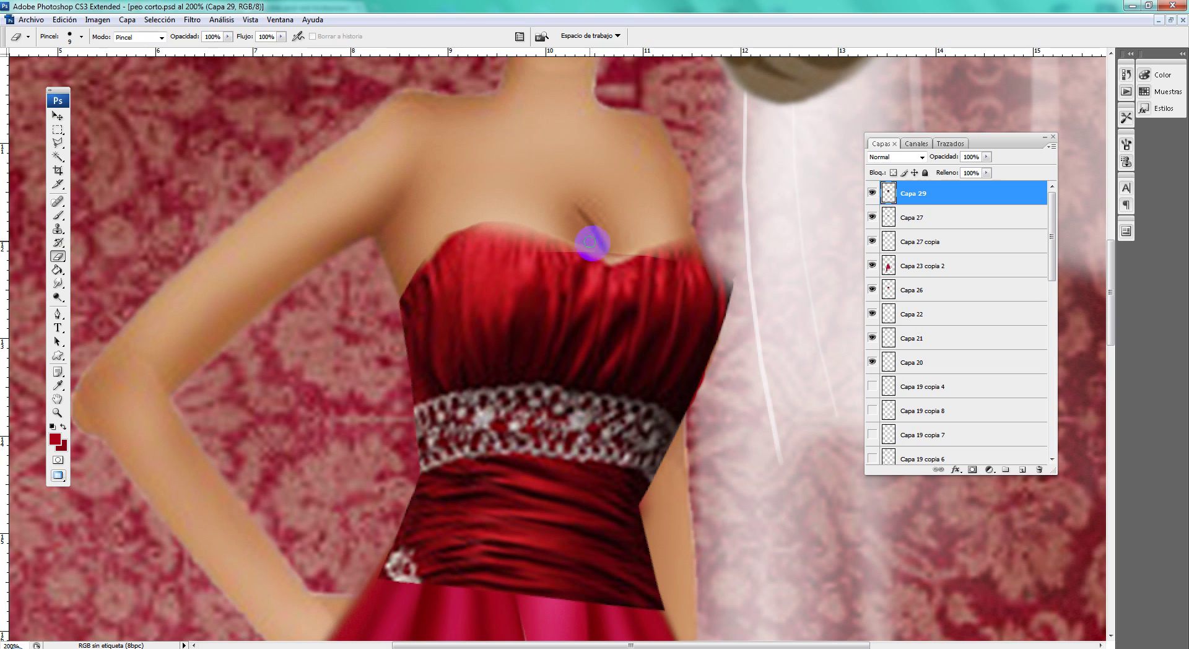
drag(607, 252, 577, 237)
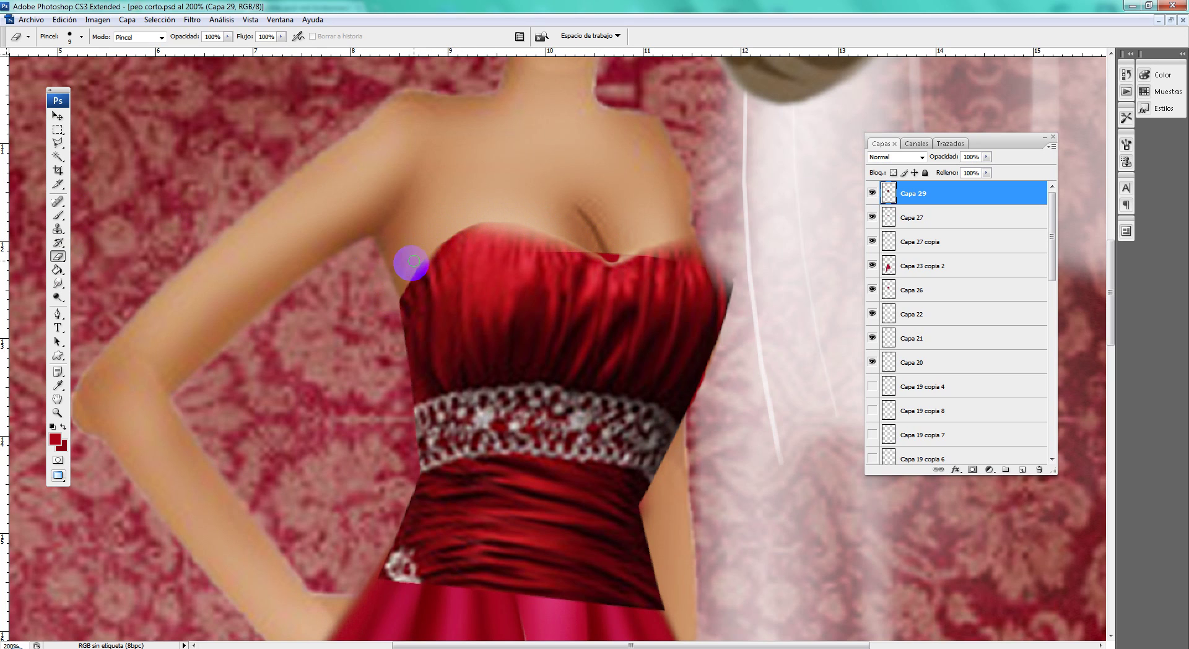
drag(643, 263, 624, 255)
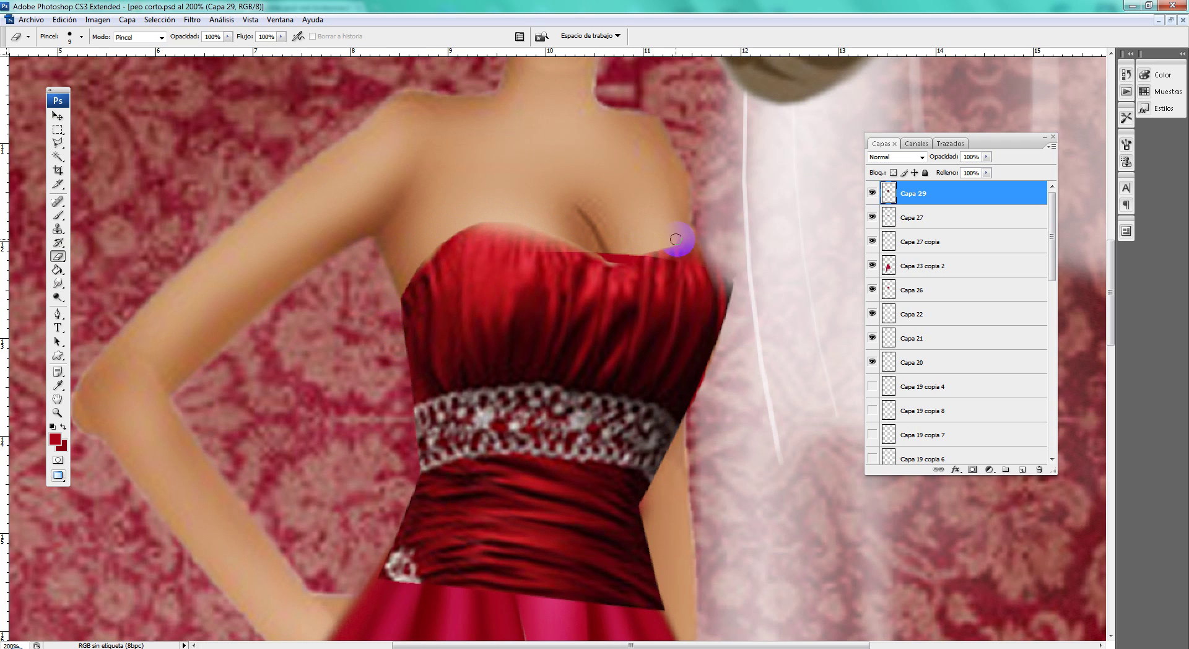
drag(730, 297, 723, 335)
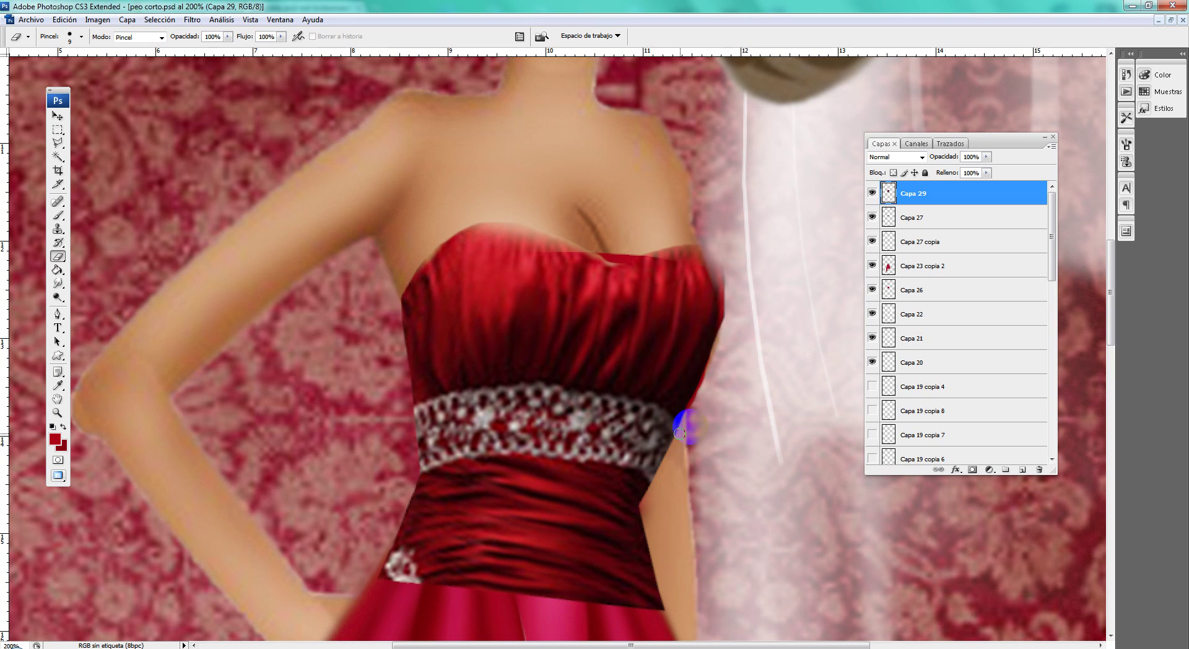
scroll(754, 309, down, 3)
Step: Smudge the neckline edge with a 23 px Smudge brush at 45% strength
click(57, 285)
right_click(571, 206)
drag(598, 242, 596, 241)
click(546, 185)
drag(553, 196, 615, 223)
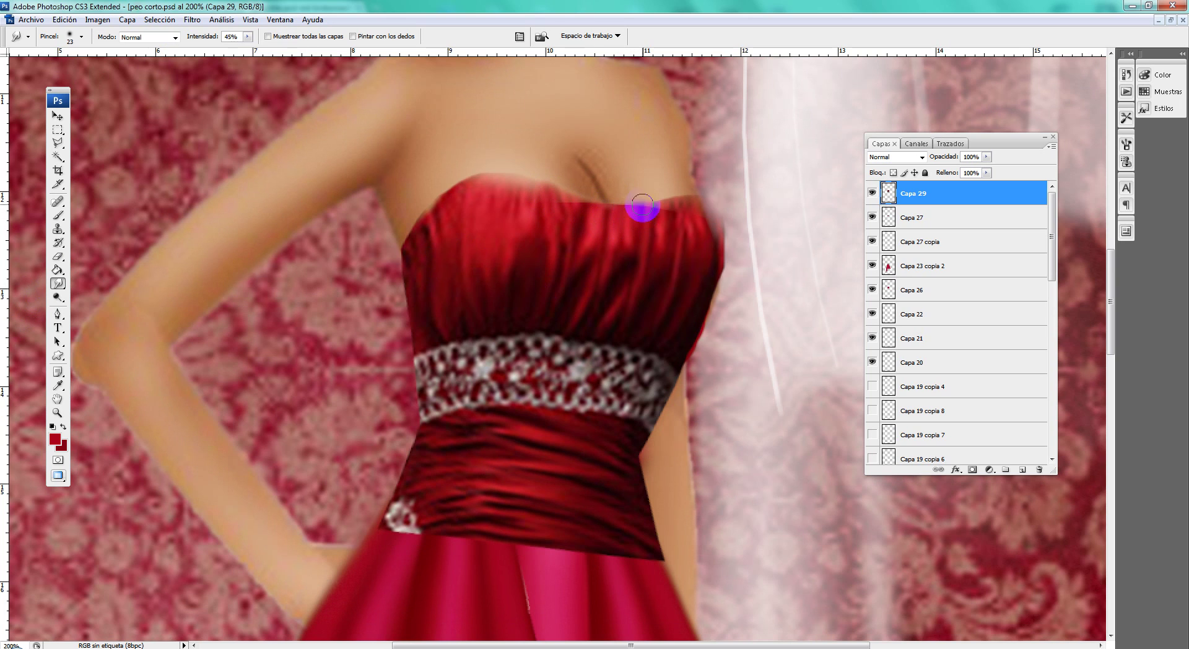
mouse_move(659, 213)
mouse_down()
mouse_move(680, 223)
mouse_move(433, 226)
mouse_move(430, 258)
mouse_up()
Step: Enlarge the brush to 42 px and smudge the bodice side and waistband edges
right_click(421, 301)
mouse_move(421, 304)
mouse_down()
mouse_move(385, 273)
mouse_move(385, 302)
mouse_up()
key(Return)
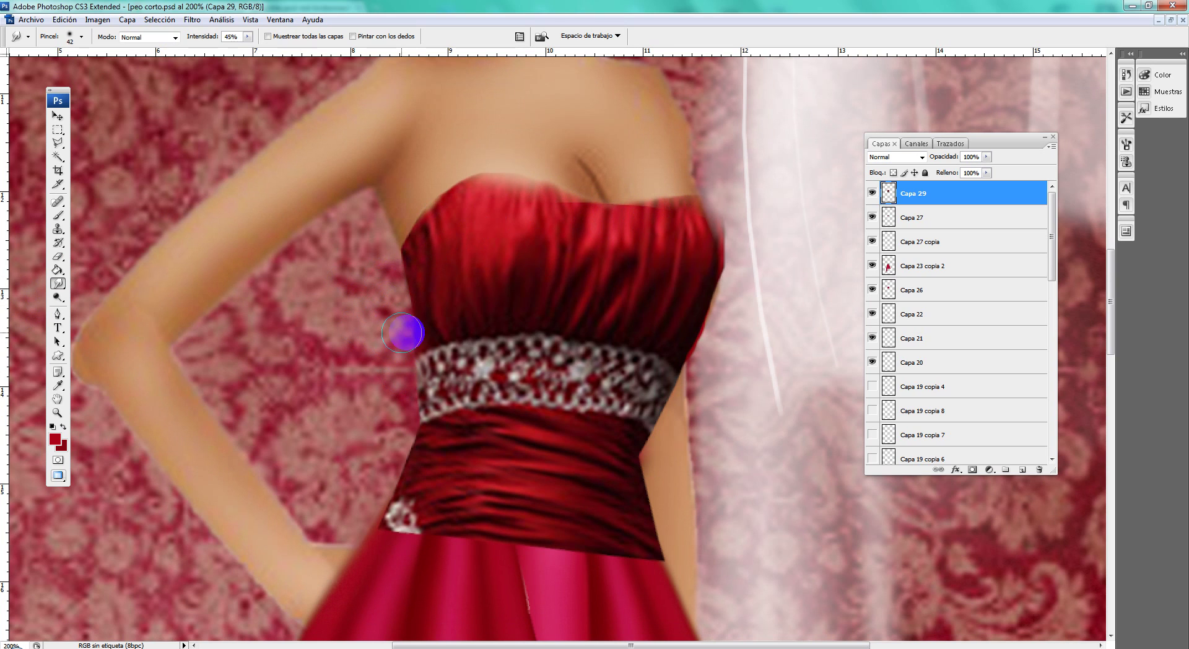
mouse_move(412, 351)
mouse_down()
mouse_move(403, 393)
mouse_move(414, 402)
mouse_up()
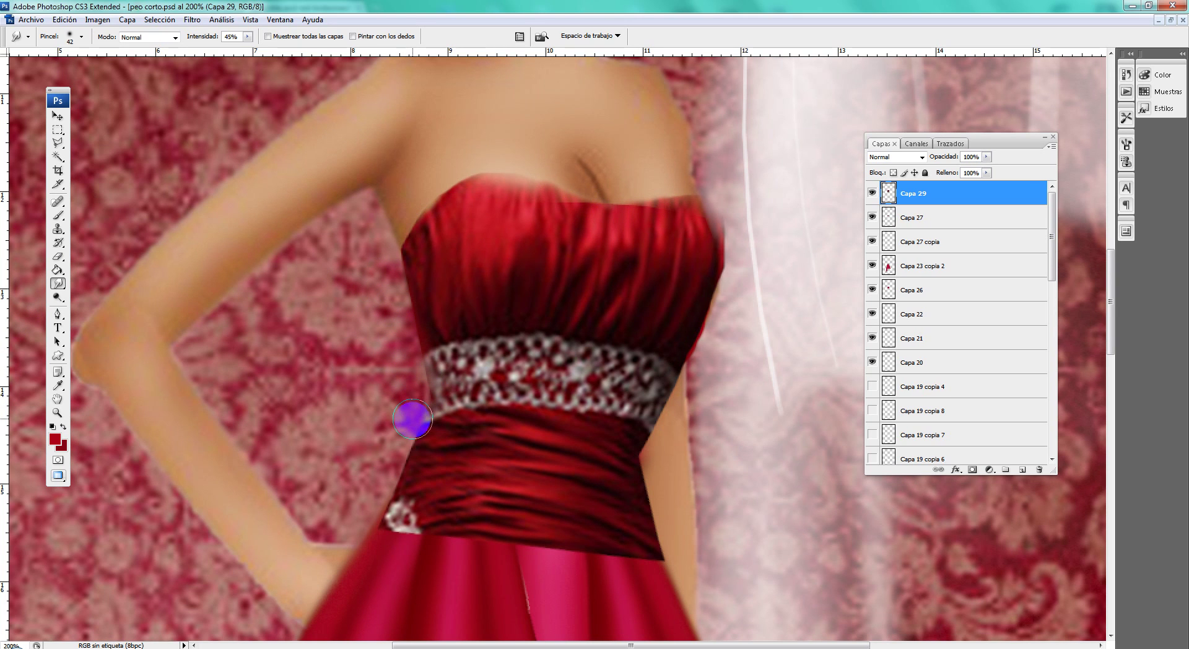
drag(389, 466, 504, 471)
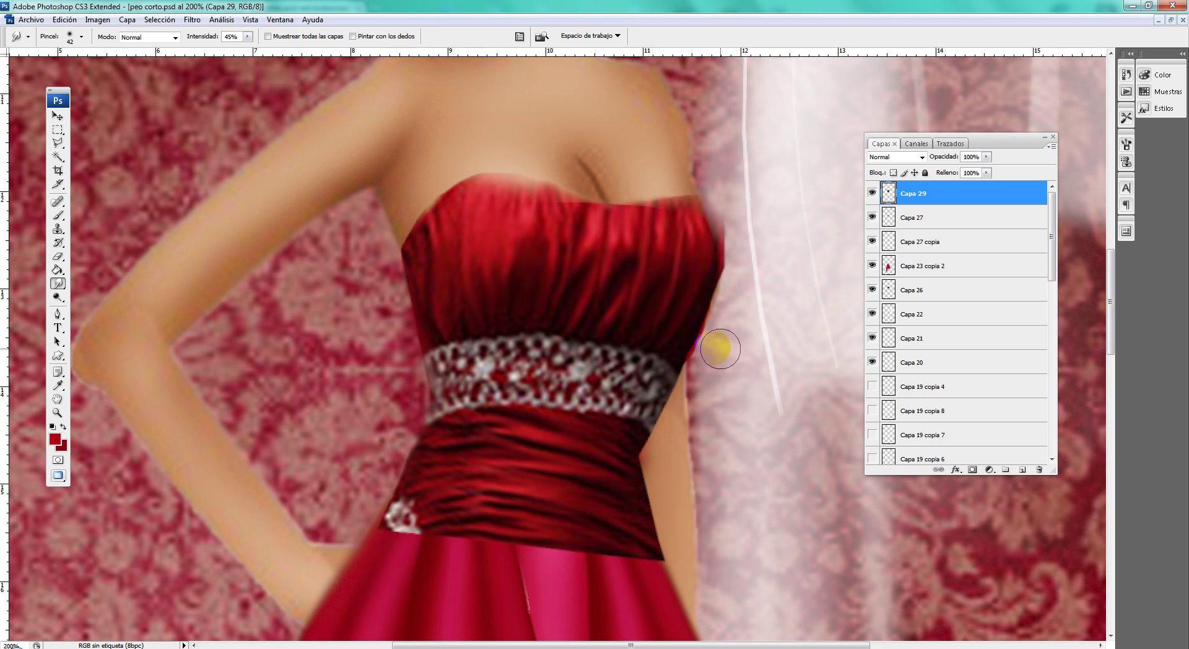
drag(552, 393, 440, 490)
Step: Shrink the Smudge brush to 16 px and soften the waistband's right edge
right_click(440, 490)
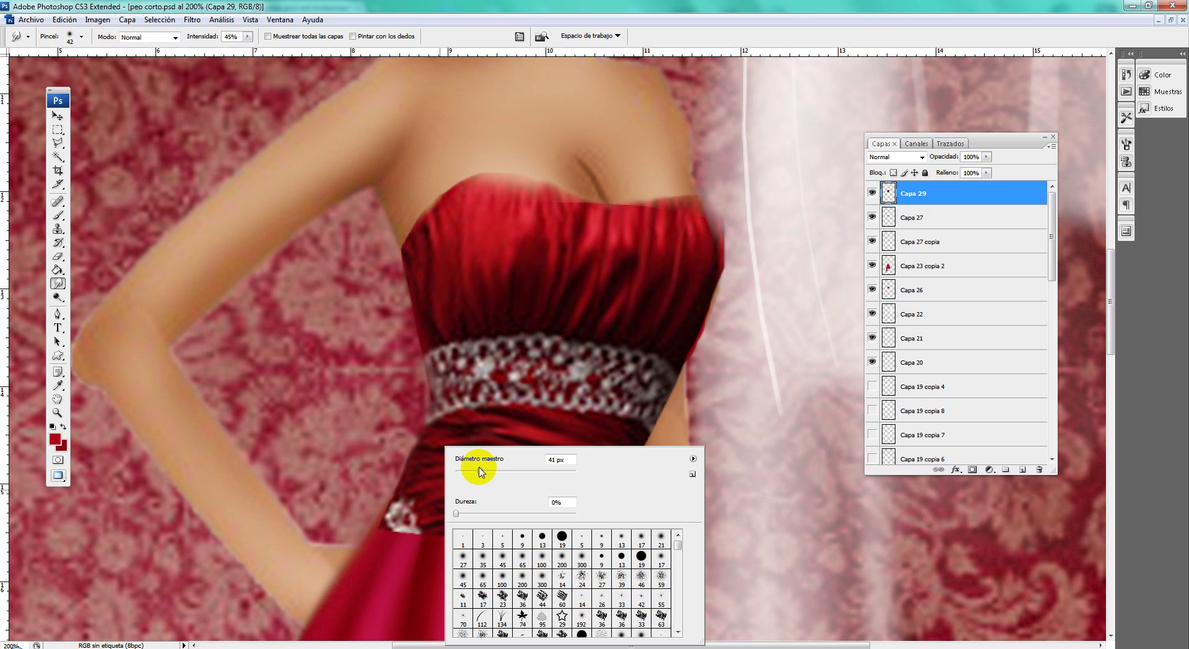
click(316, 412)
right_click(664, 489)
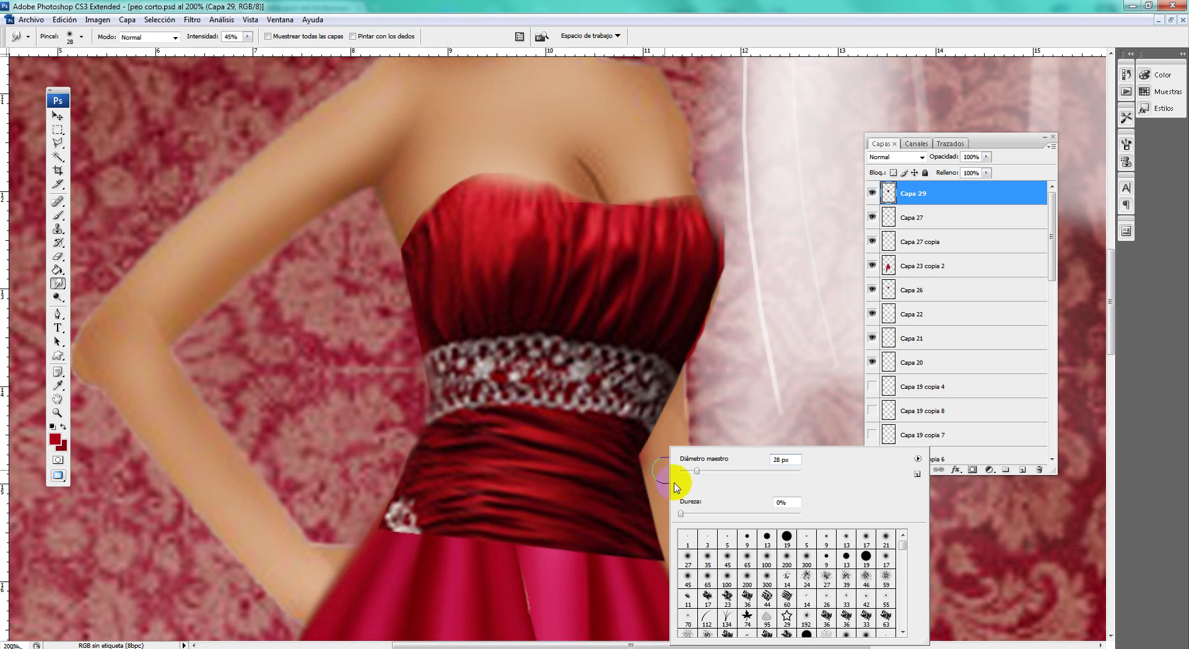
drag(695, 476, 688, 476)
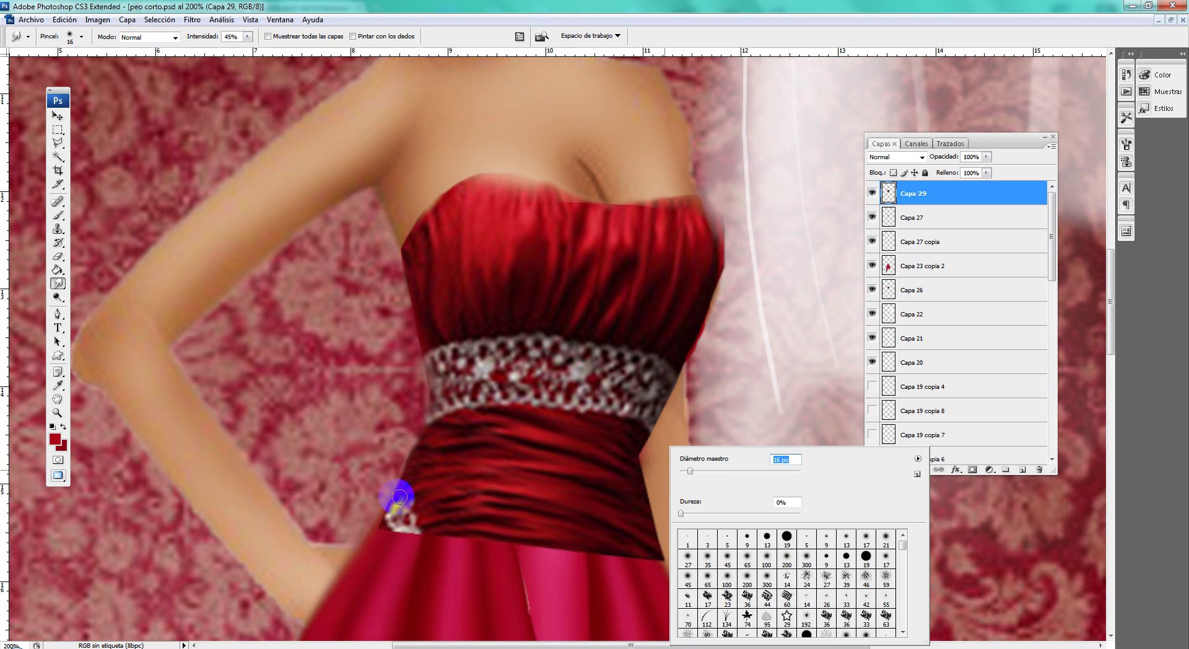
click(400, 497)
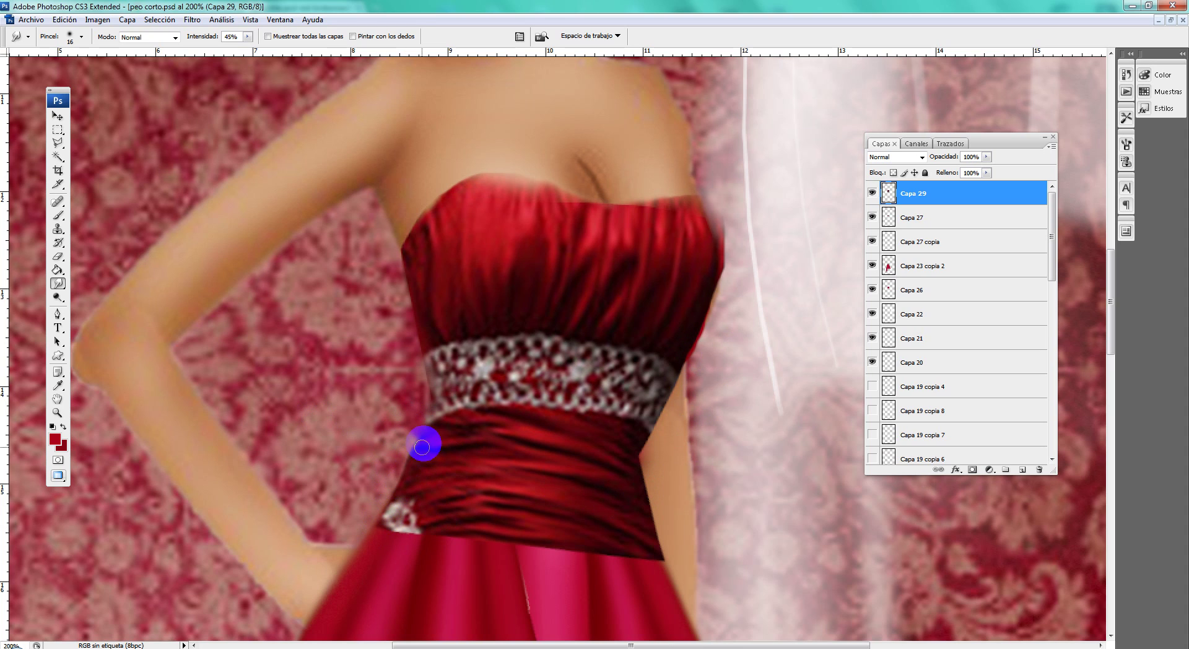
mouse_move(632, 473)
mouse_down()
mouse_move(636, 458)
mouse_move(637, 478)
mouse_up()
scroll(638, 477, down, 3)
Step: Erase the waistband's lower edge with a soft 45 px, 0% hardness eraser to reveal the skirt
click(58, 256)
right_click(505, 425)
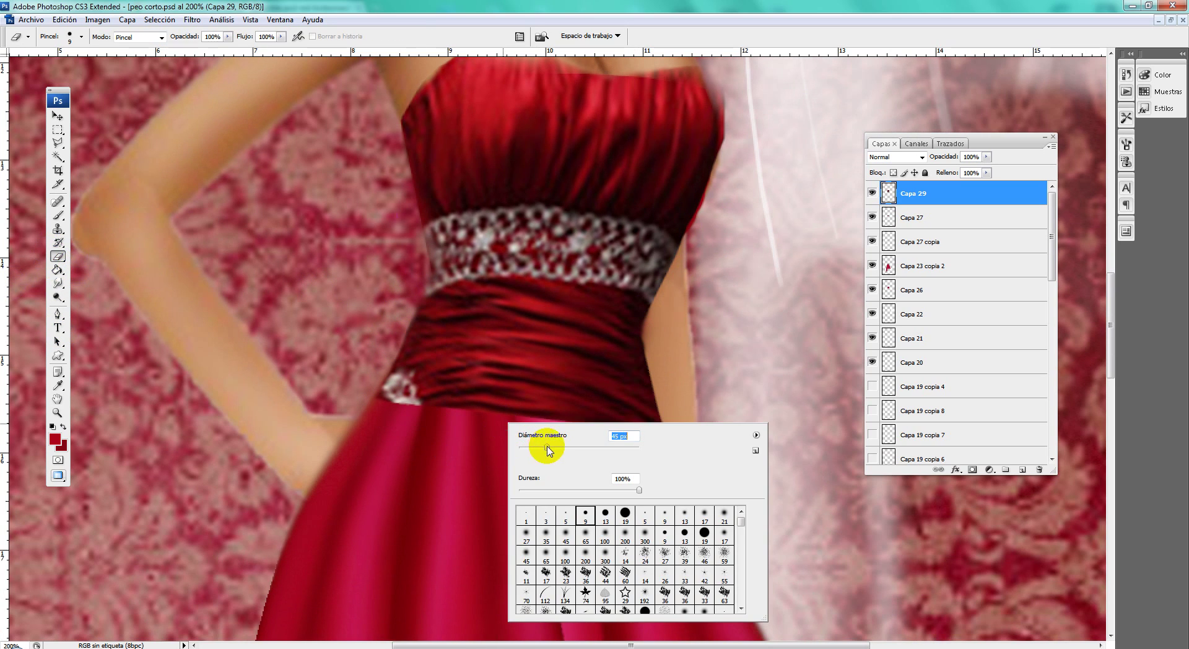
click(566, 536)
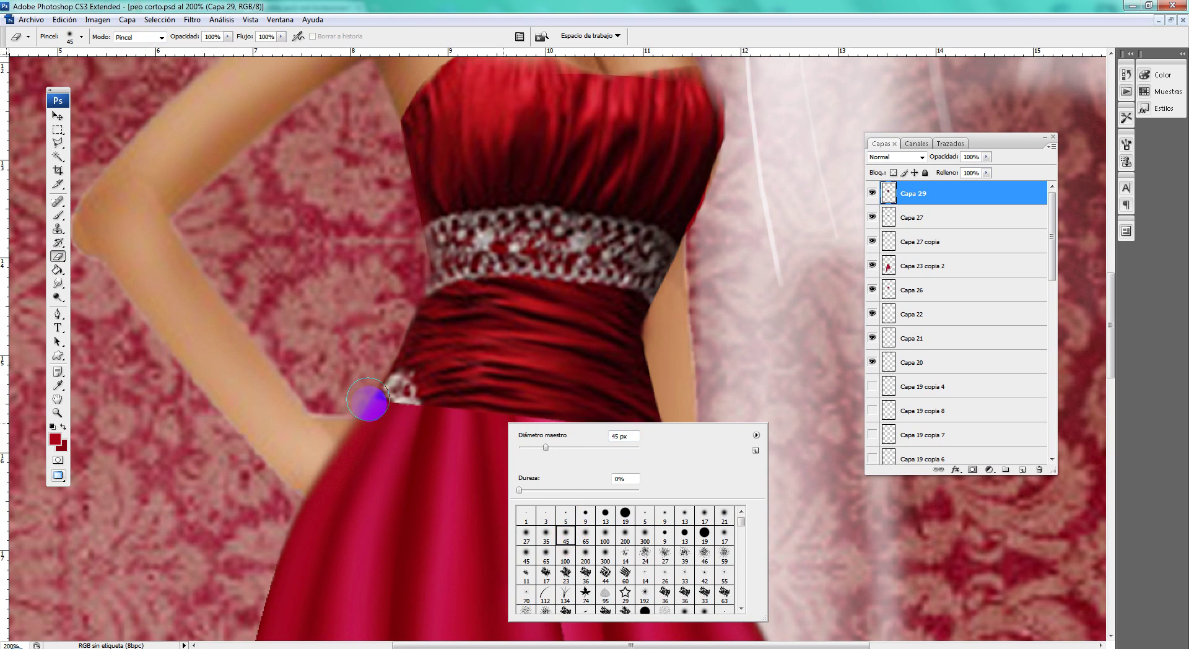
click(375, 403)
mouse_move(403, 395)
mouse_down()
mouse_move(427, 417)
mouse_move(454, 401)
mouse_move(472, 425)
mouse_move(501, 412)
mouse_move(526, 430)
mouse_move(557, 419)
mouse_move(518, 413)
mouse_move(642, 437)
mouse_move(664, 426)
mouse_up()
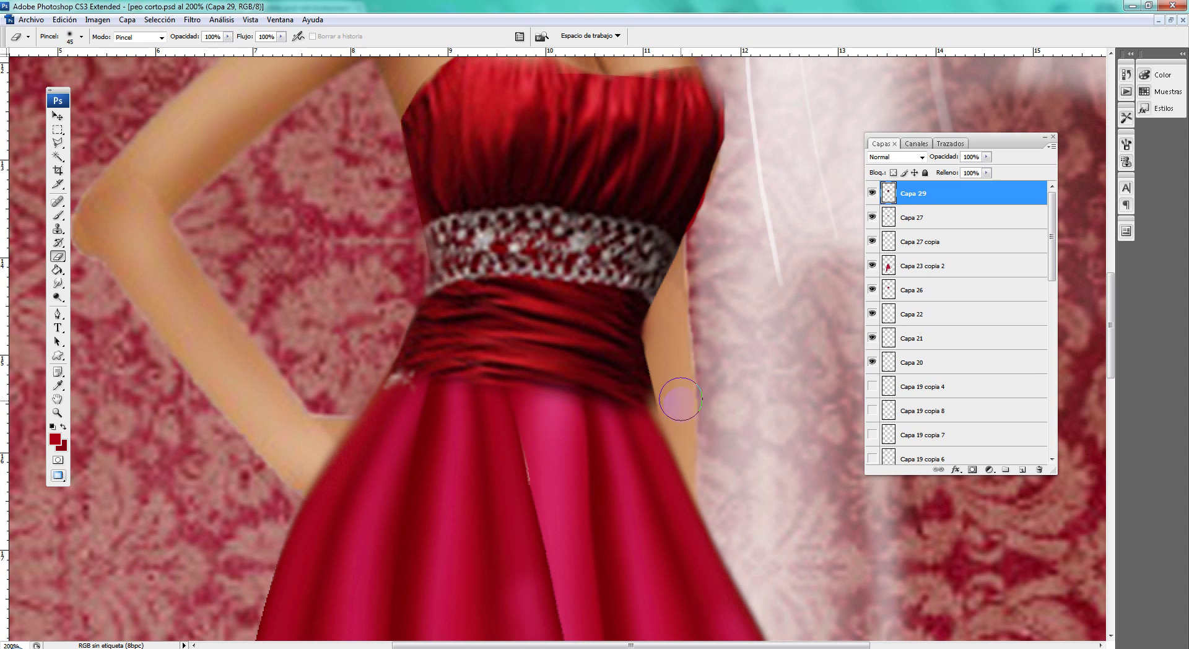
scroll(533, 491, up, 2)
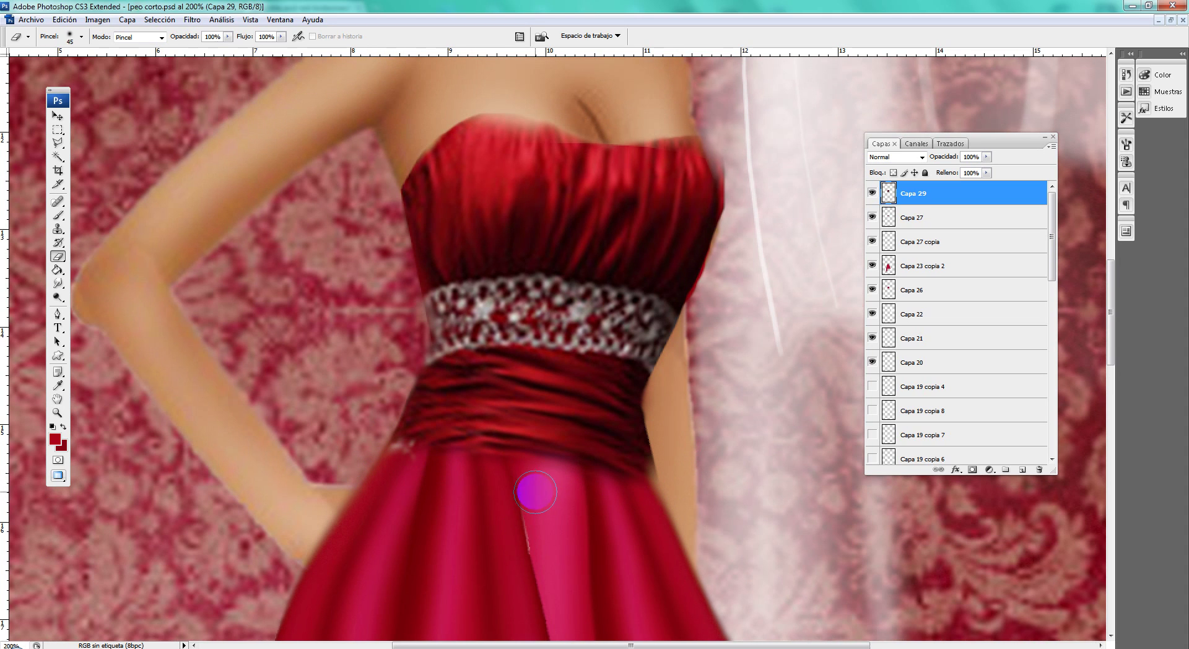
Step: Apply Hue/Saturation with Tono -15 and saturation +12 to the bodice
click(97, 19)
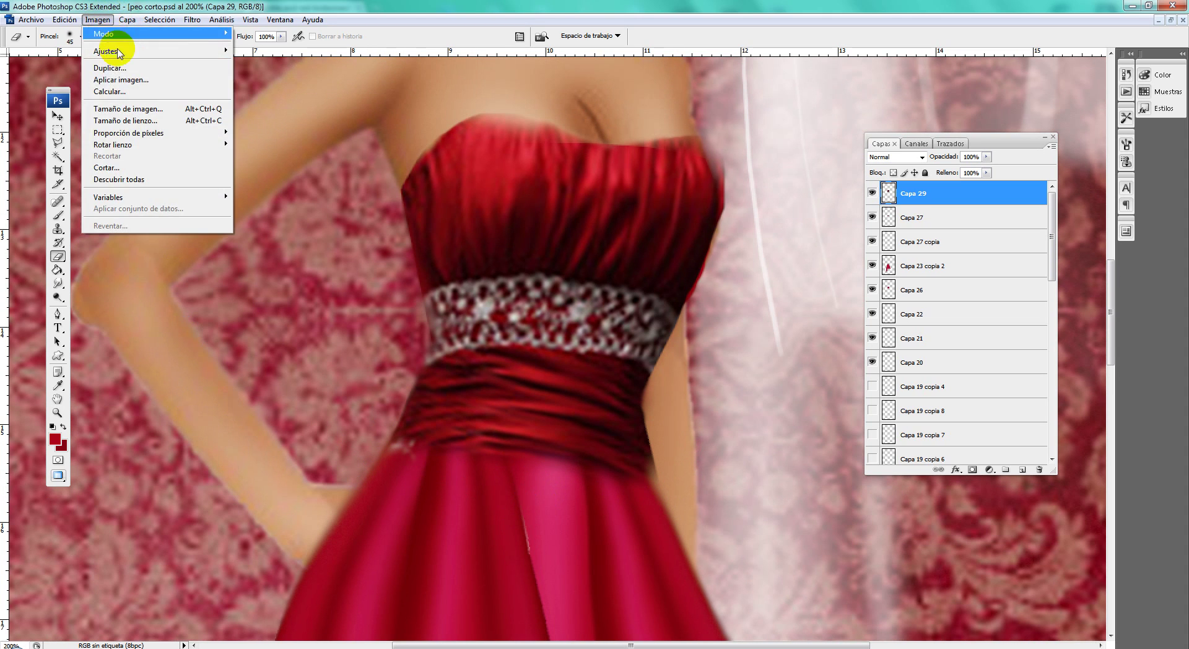
mouse_move(154, 50)
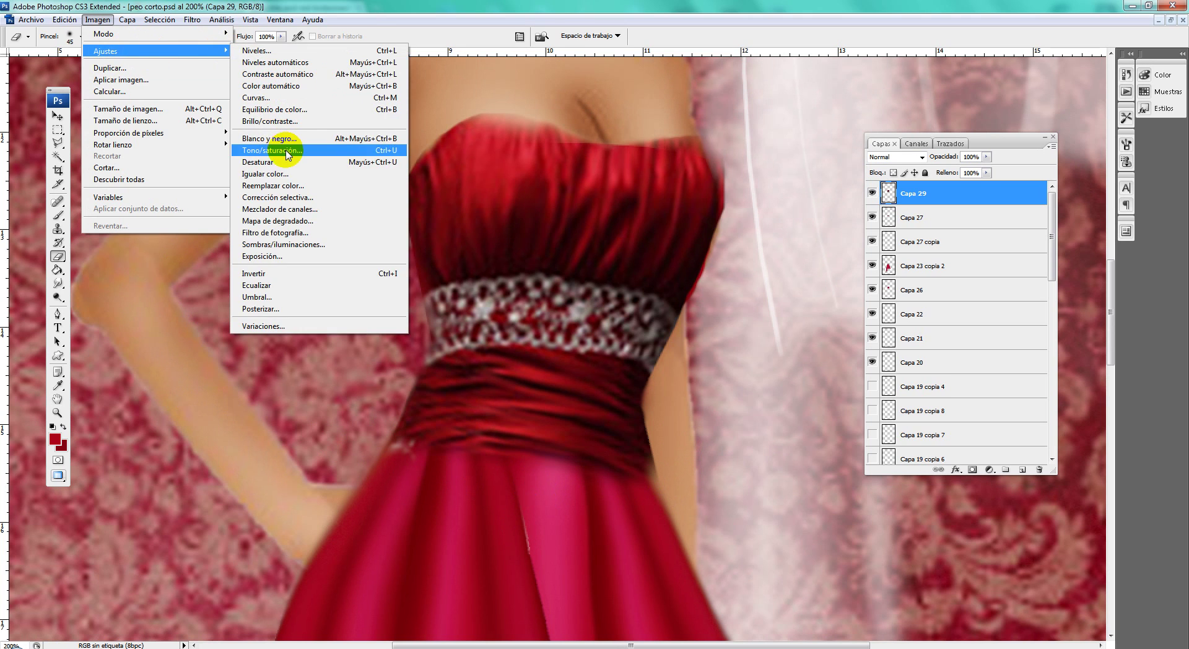
click(287, 153)
drag(948, 306, 941, 305)
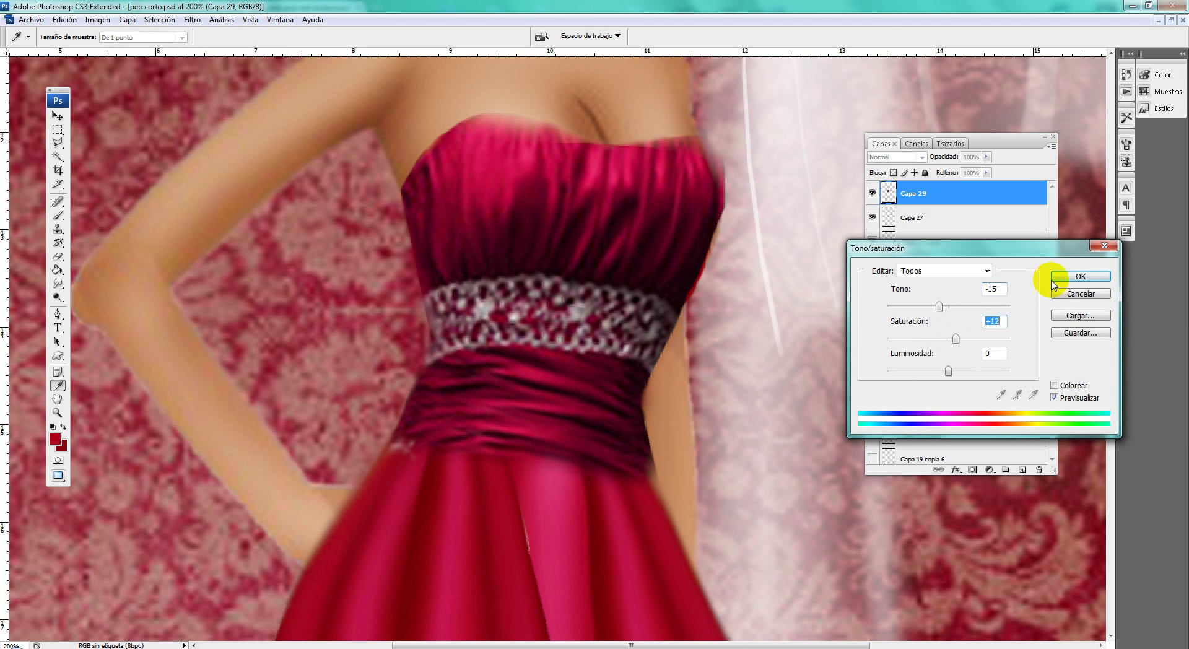
click(1077, 276)
Step: Select the Eraser and zoom out twice to see more of the doll
key(e)
click(57, 412)
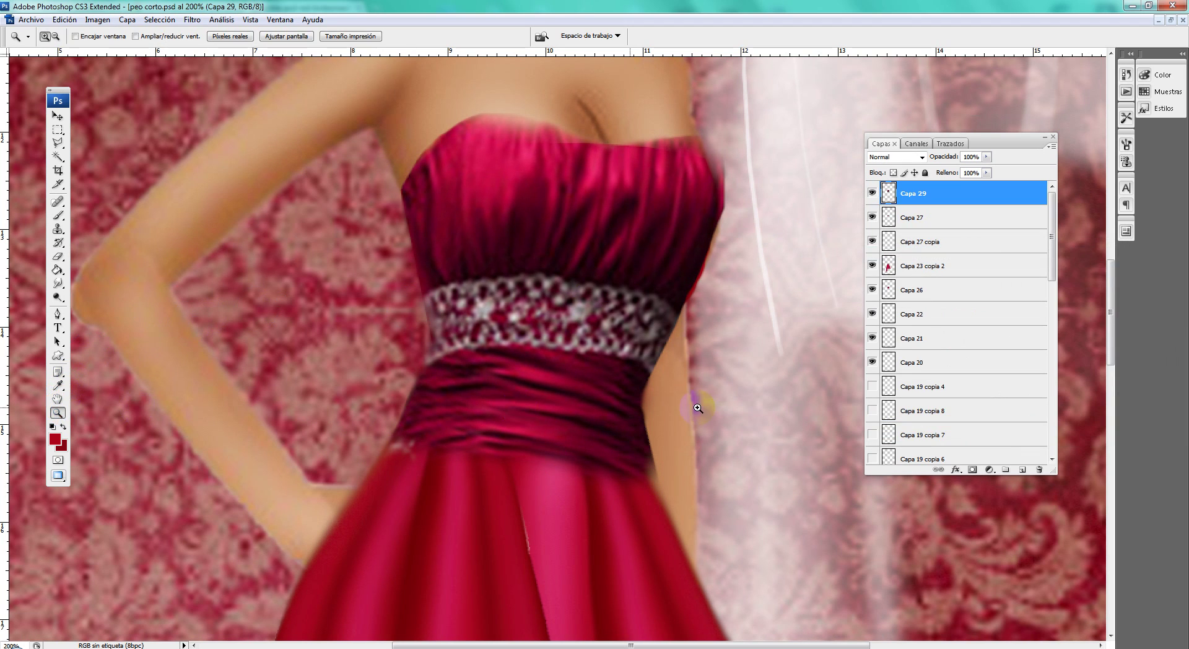
alt+click(704, 404)
alt+click(705, 405)
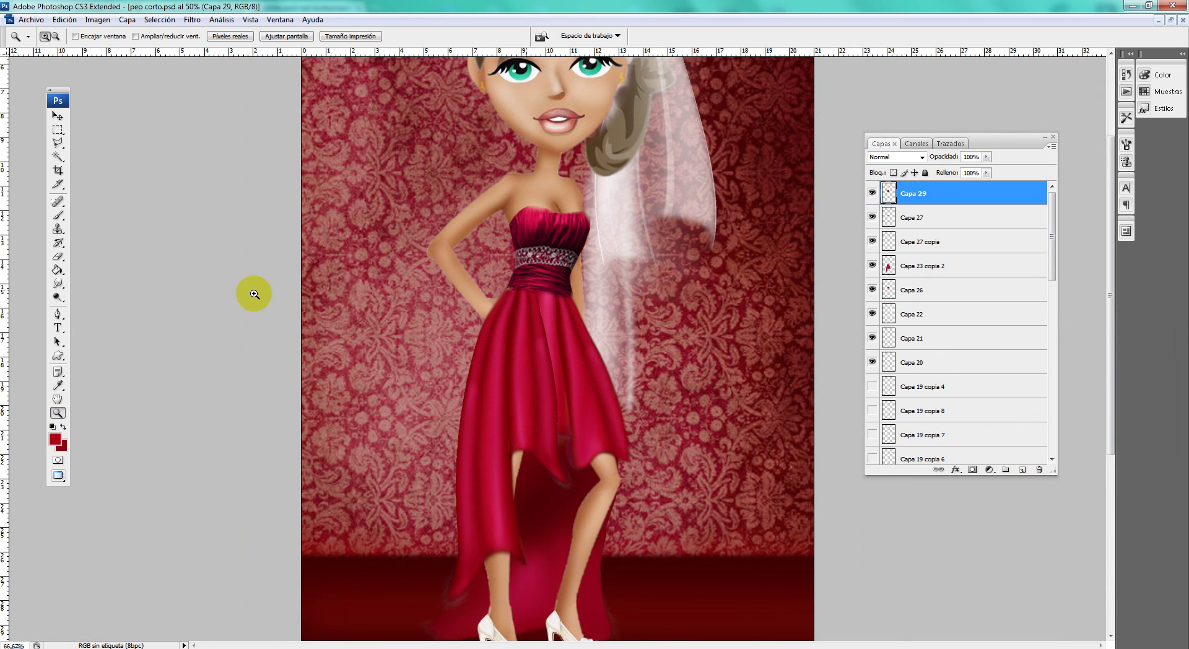
Step: Zoom out step by step until the whole image is visible
key(ctrl+plus)
click(58, 255)
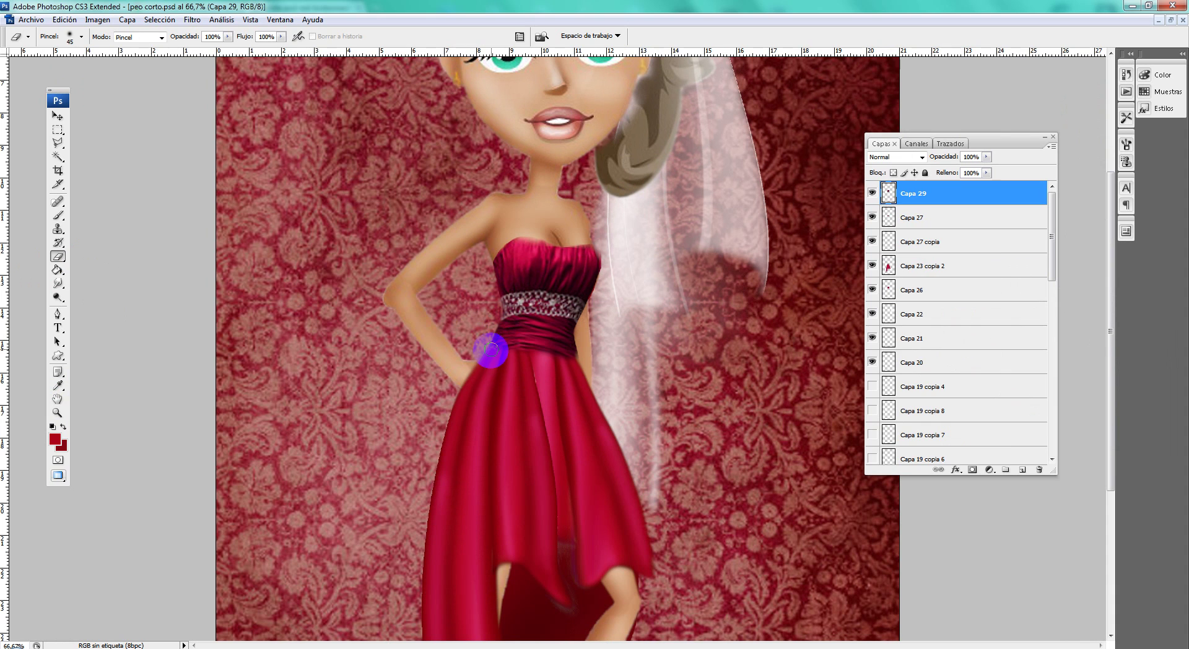
click(58, 412)
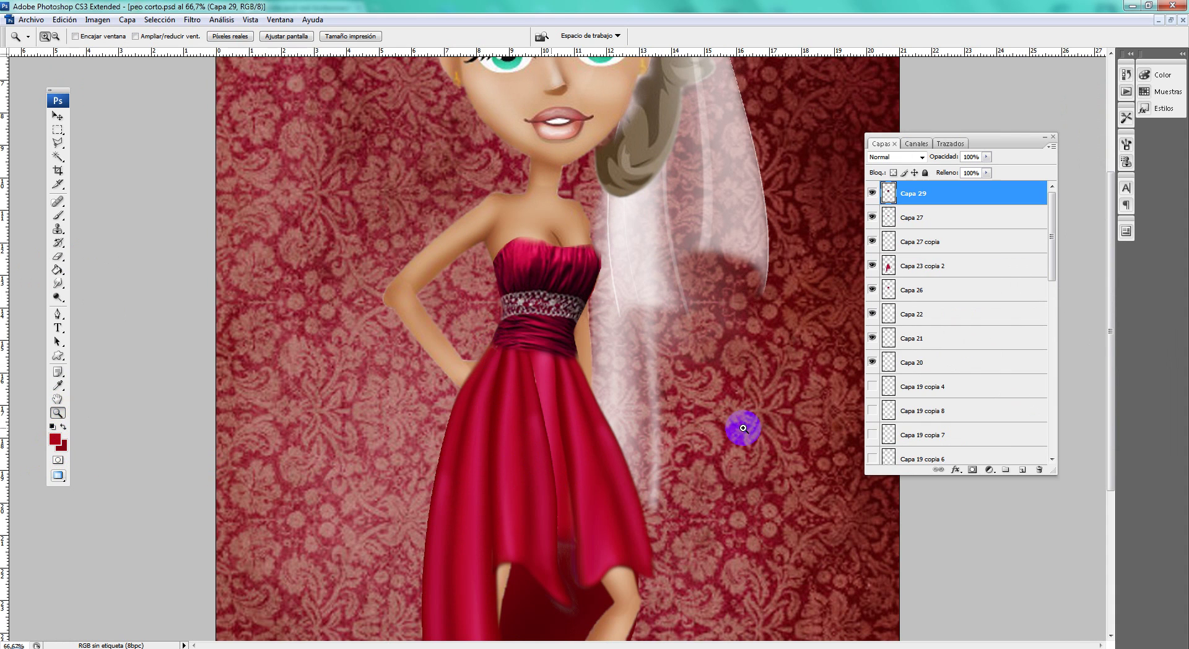
alt+click(746, 426)
alt+click(725, 406)
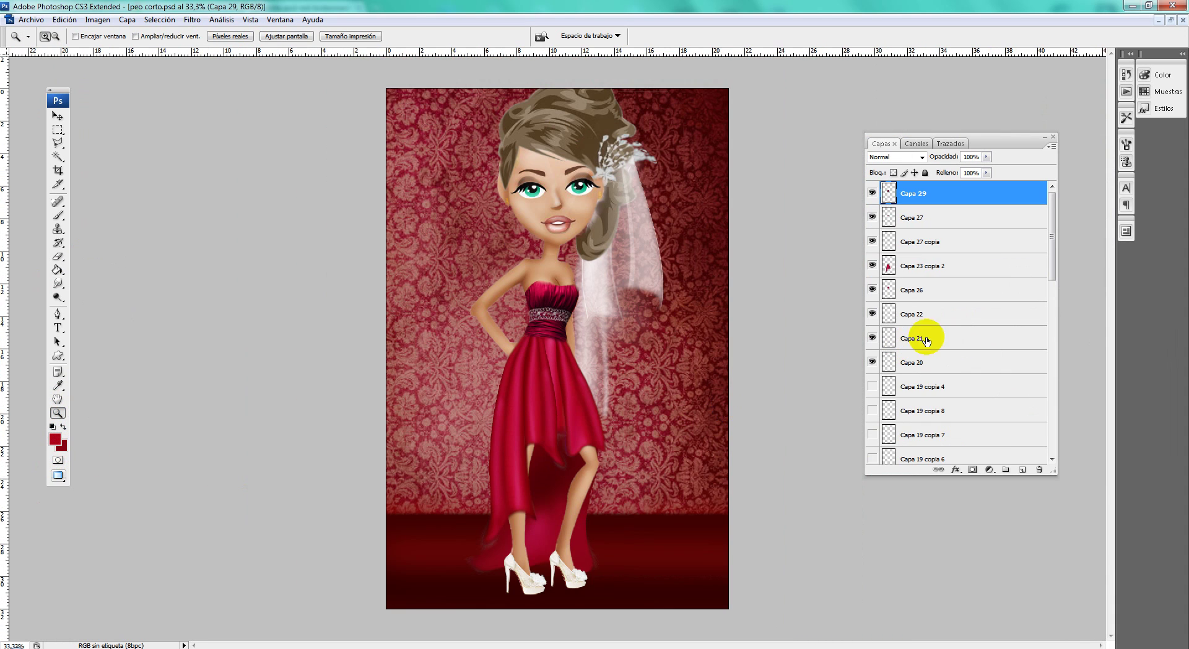
Step: Hide the veil layers Capa 17 and Capa 22 using the canvas layer list
click(58, 116)
right_click(603, 277)
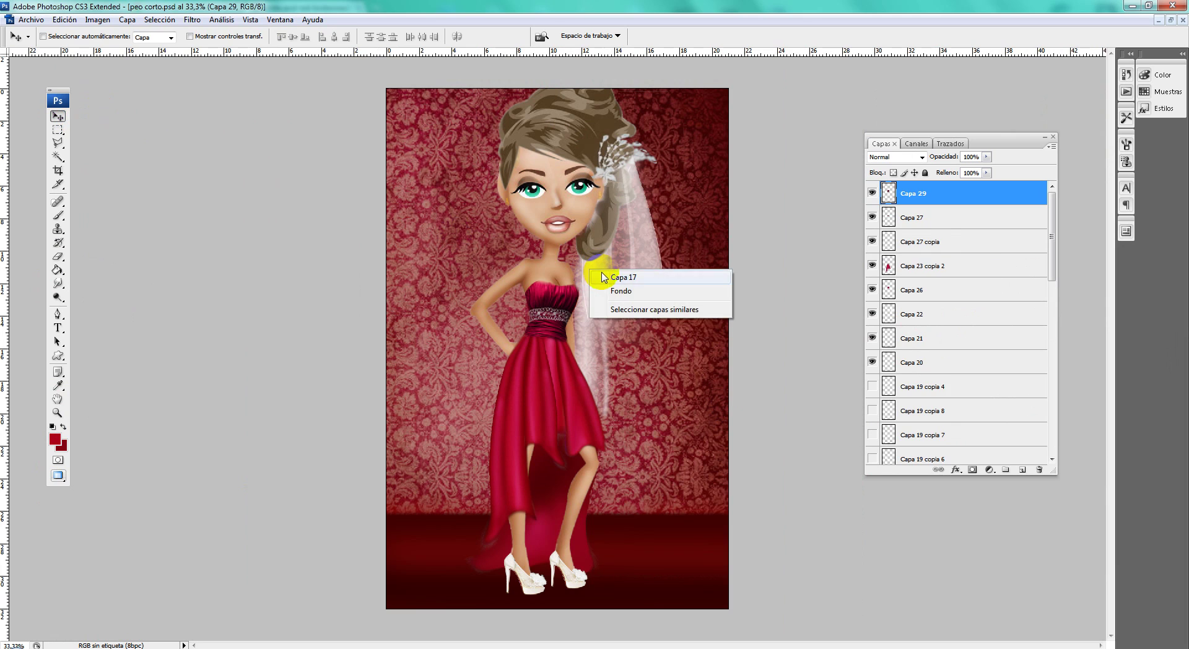
click(603, 277)
click(872, 452)
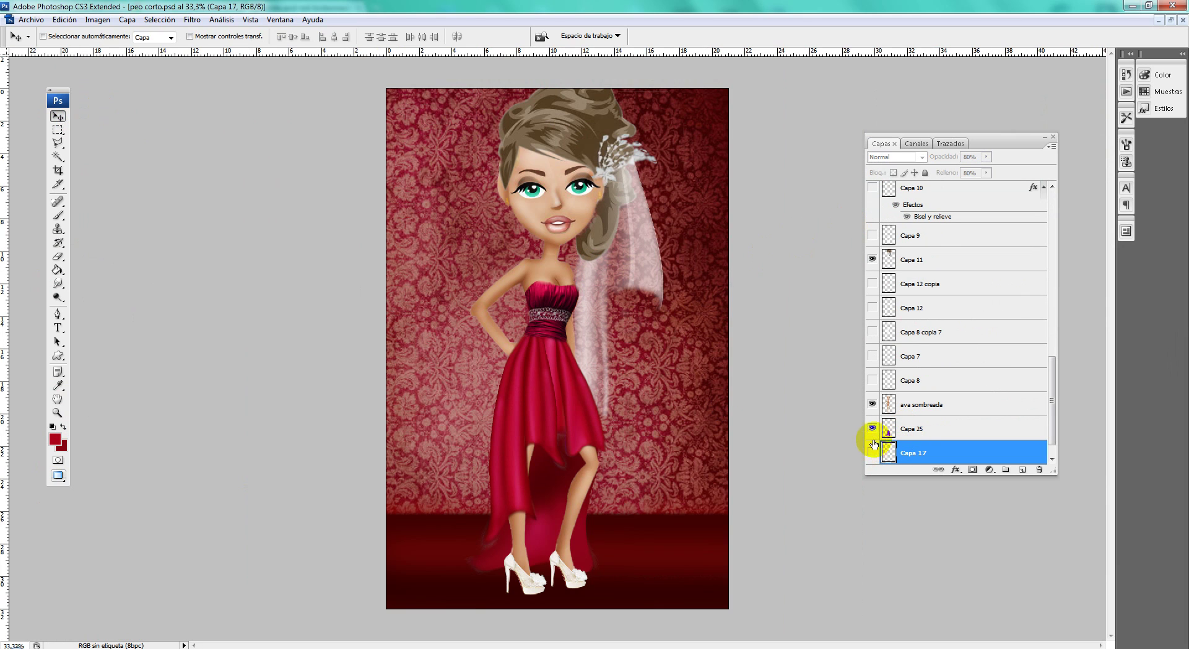
right_click(649, 267)
click(672, 278)
click(872, 193)
right_click(604, 274)
click(610, 280)
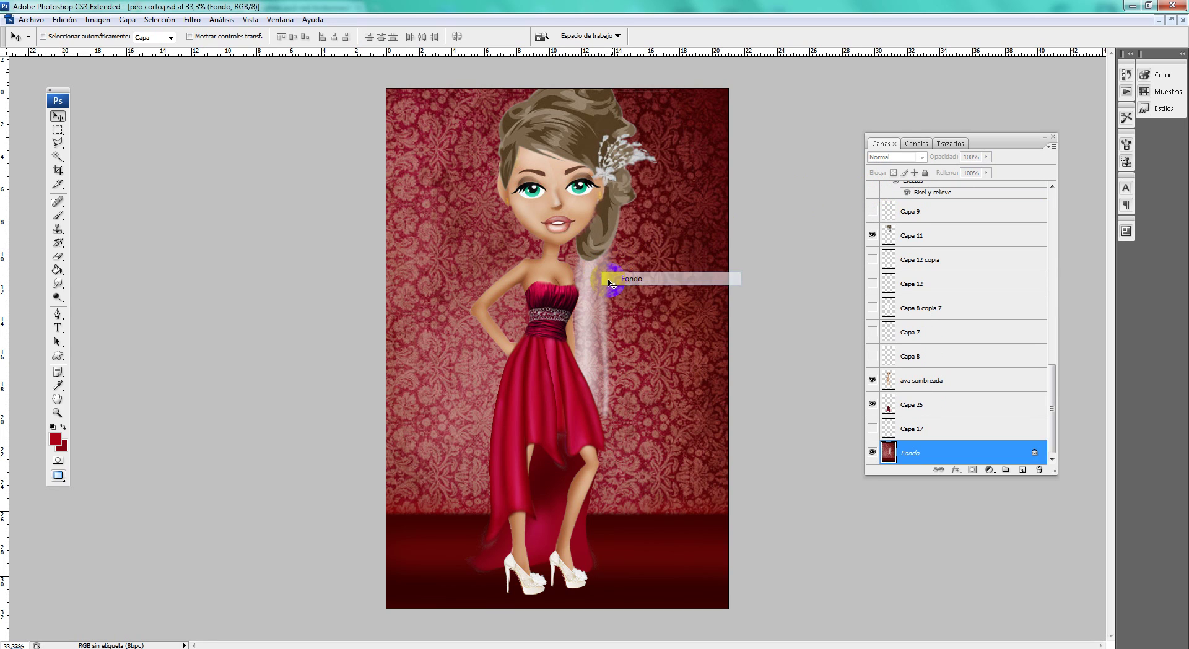
right_click(611, 284)
click(785, 350)
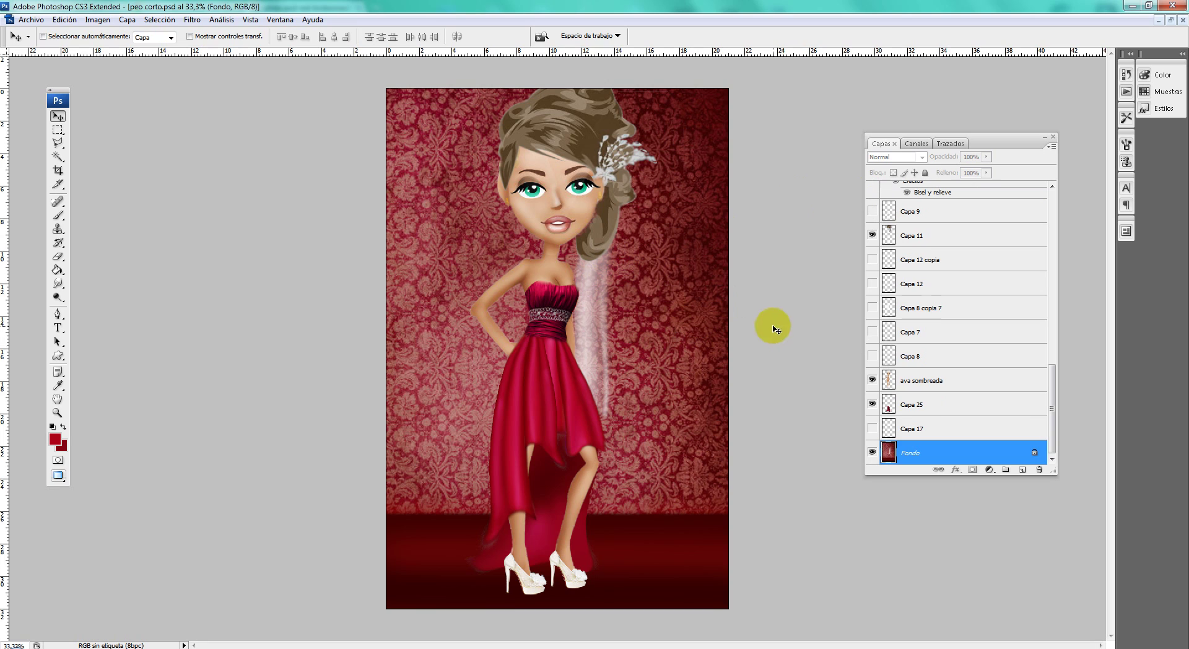
Step: Pick the Smudge tool (Dedo) and scroll the Layers panel up to Capa 29
click(57, 416)
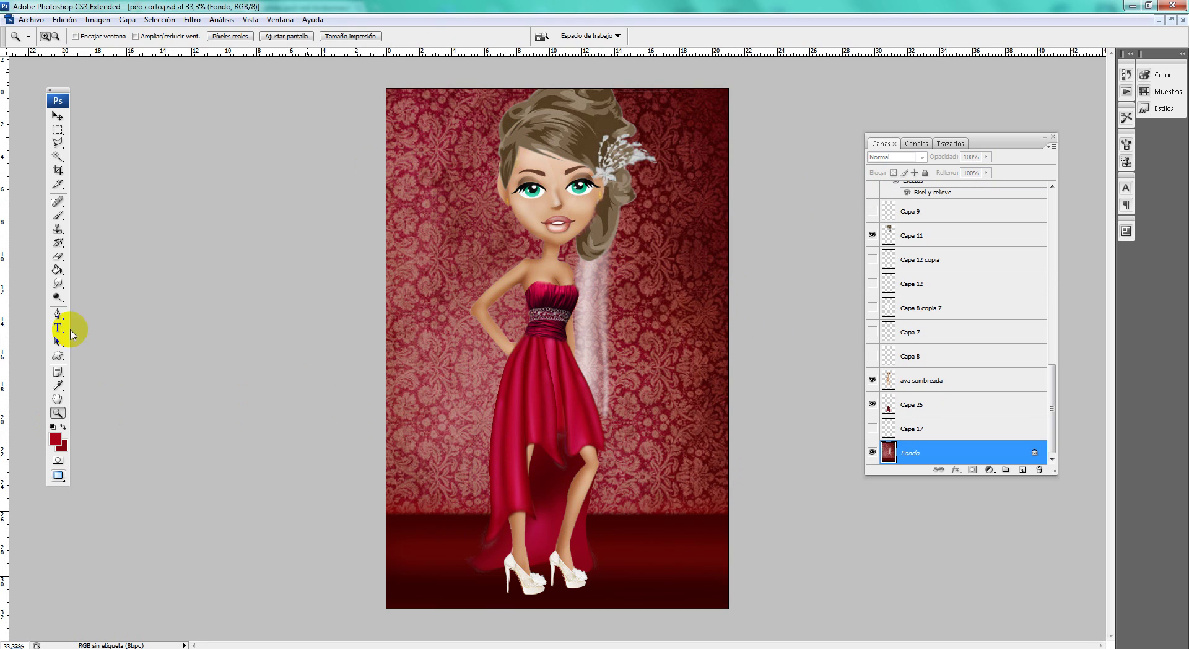
click(57, 285)
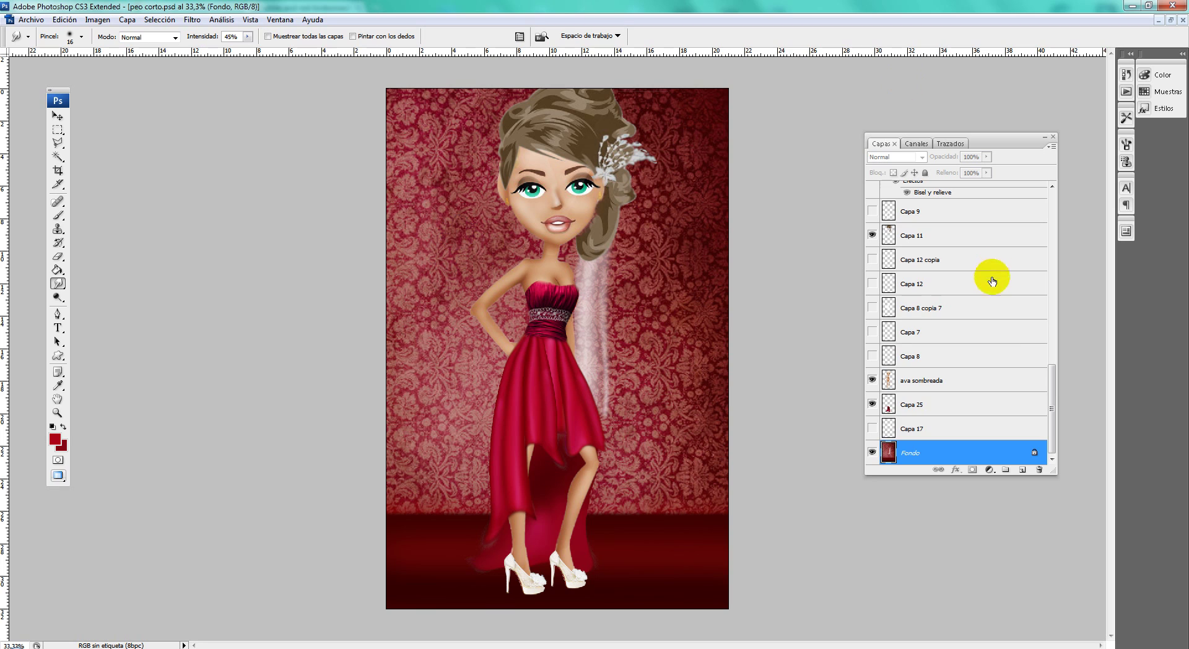
drag(1051, 389, 1042, 193)
Step: Add a new layer and set the brush foreground colour to pale pink f3e2e6
click(1022, 469)
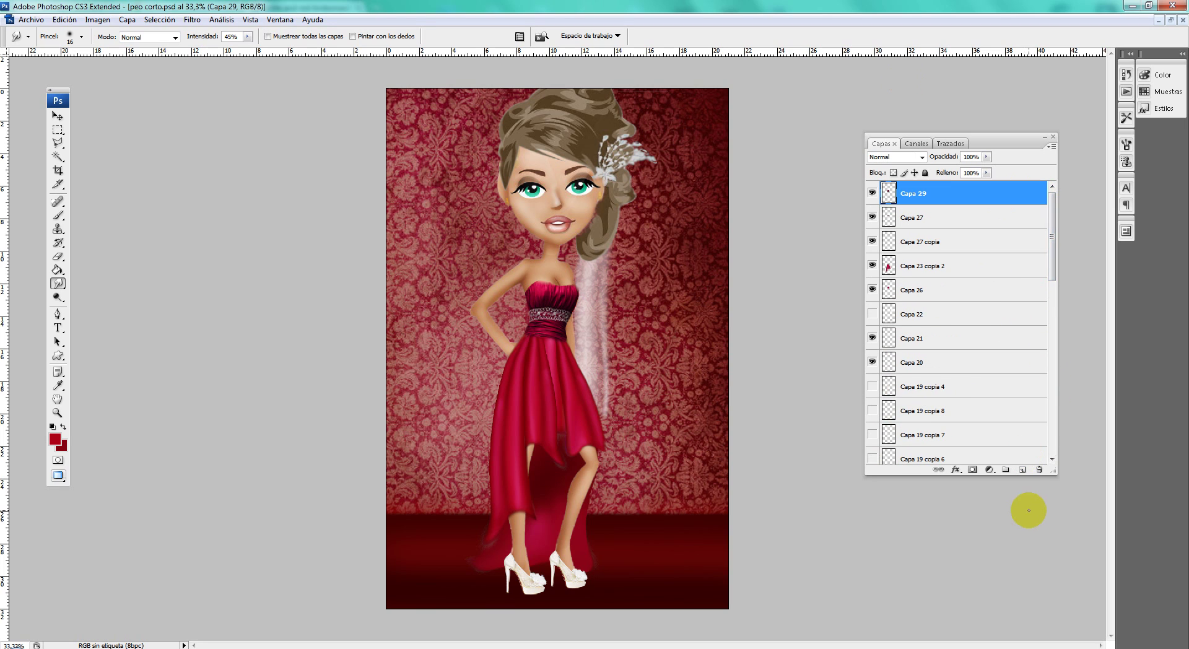
click(58, 215)
click(57, 441)
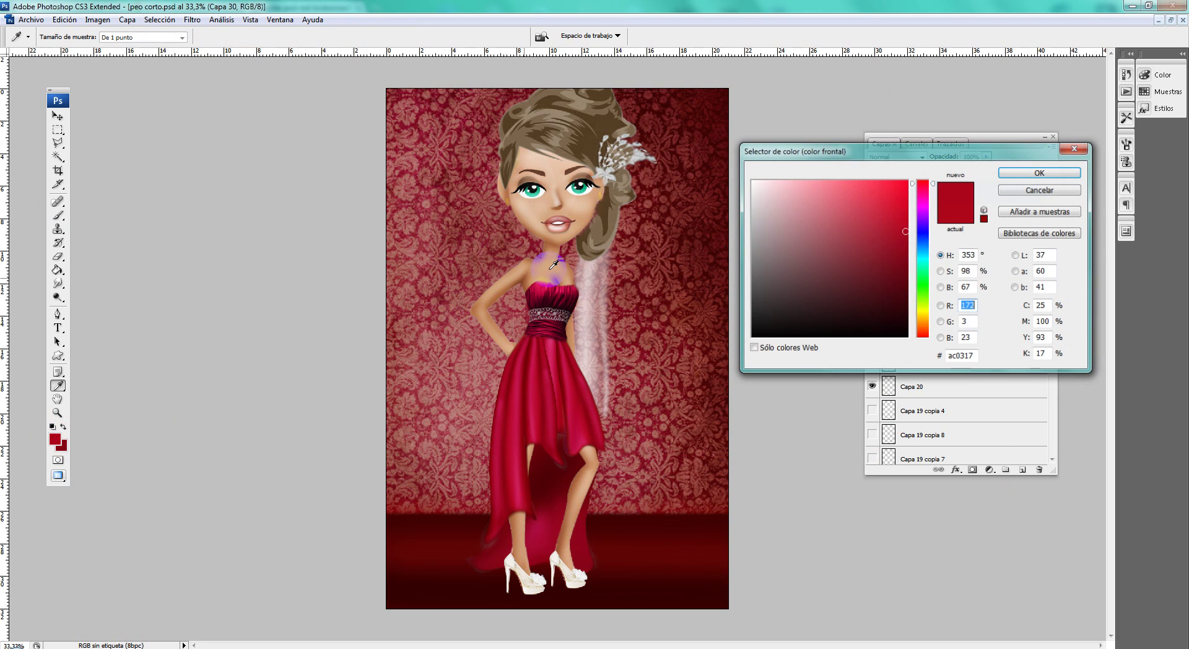
click(537, 315)
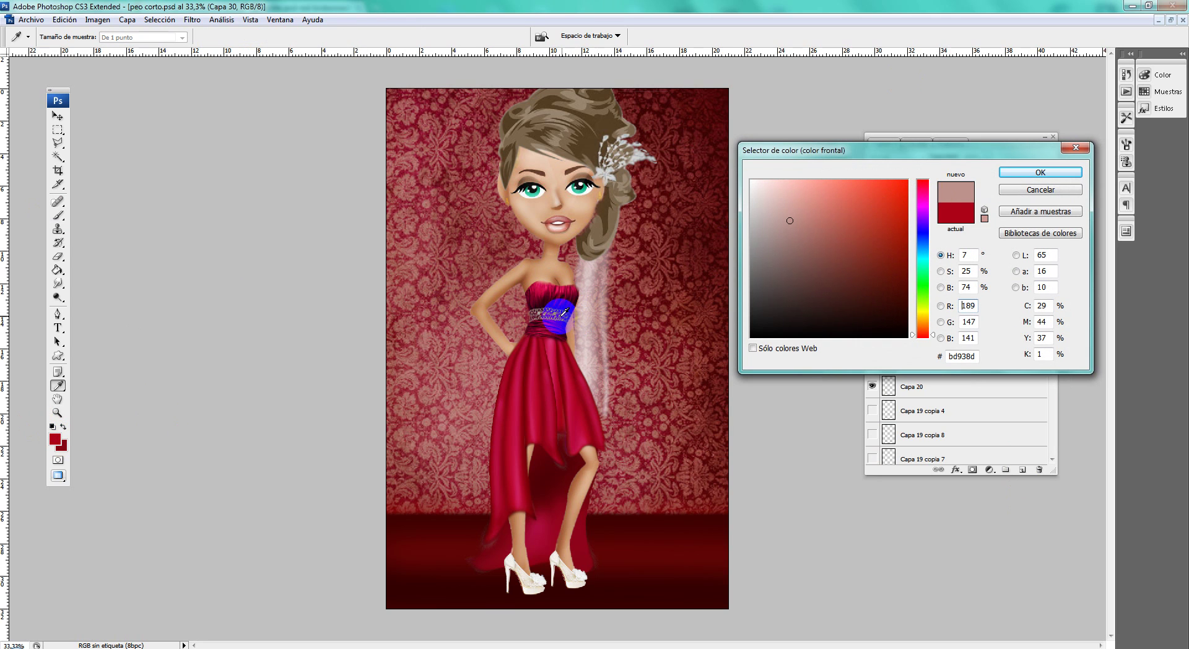
click(623, 290)
click(757, 187)
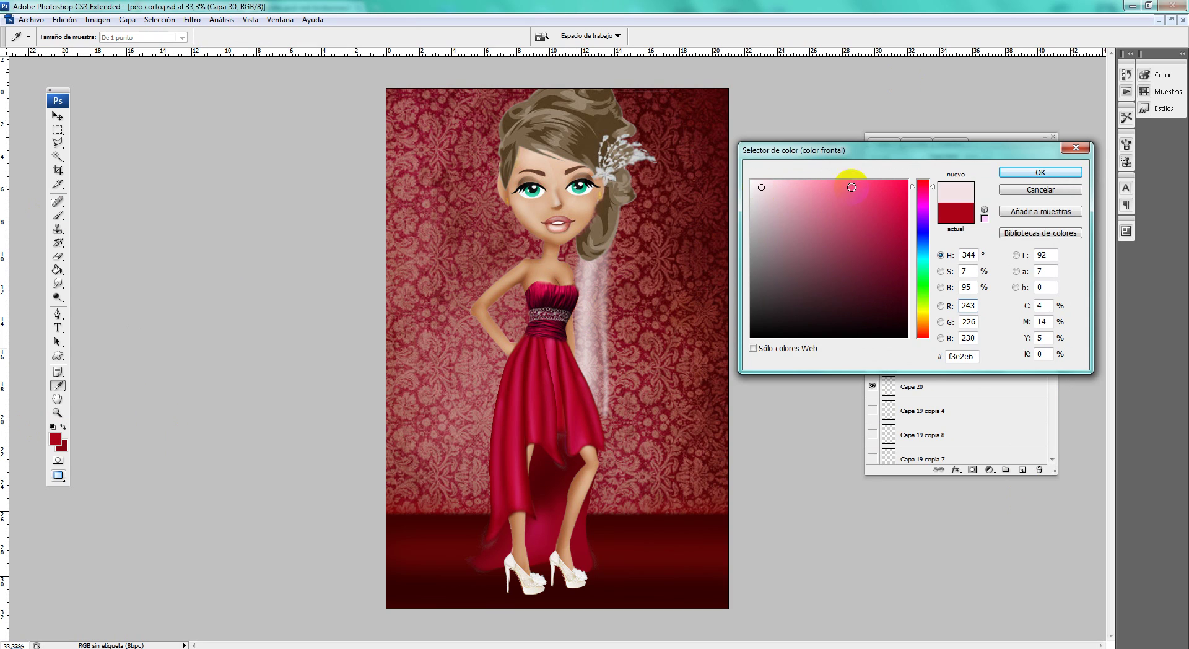
click(1041, 172)
Step: Stamp the 391 px floral brush once on the skirt's left hip
right_click(675, 354)
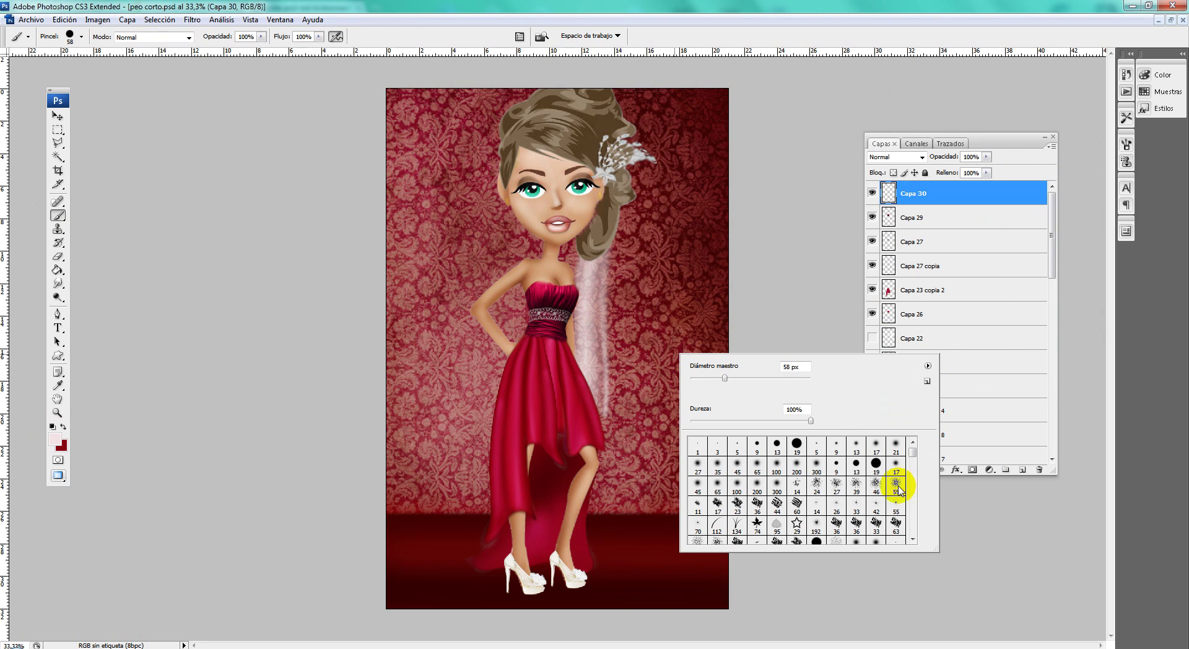
drag(912, 454, 912, 495)
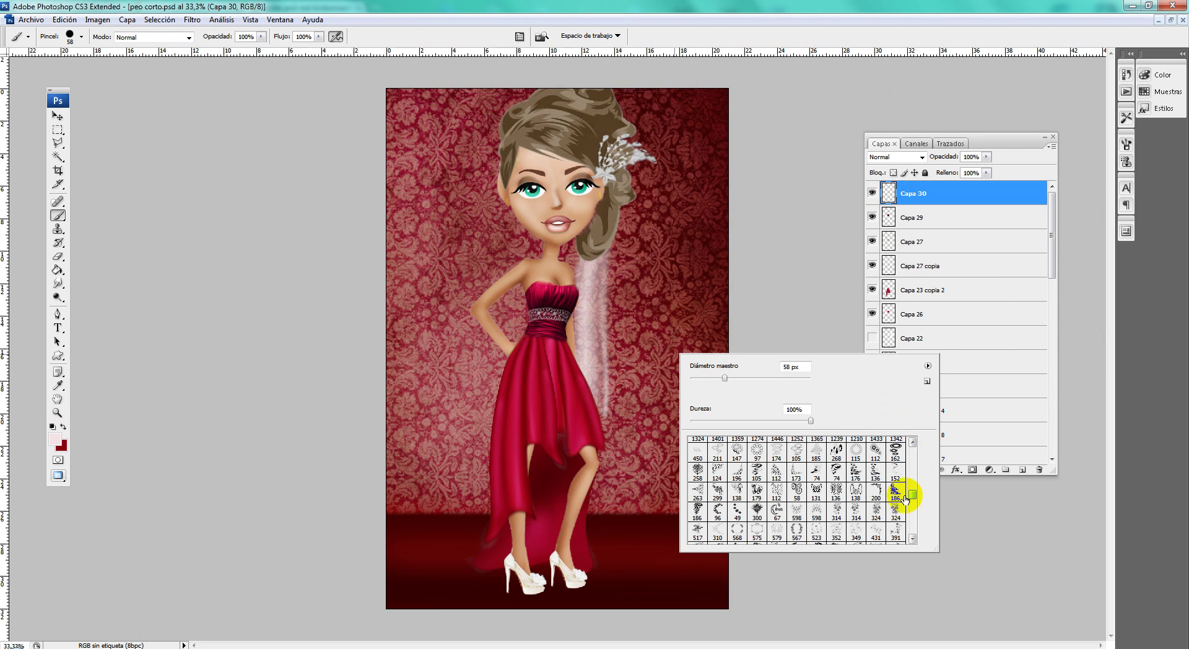
click(836, 500)
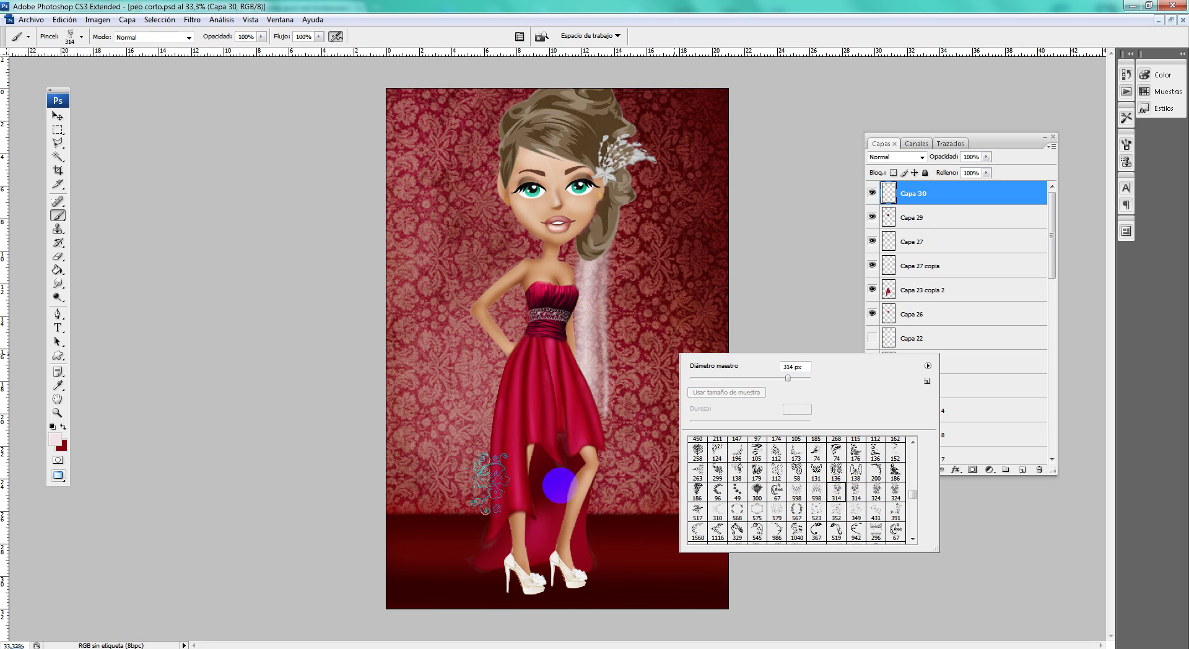
scroll(770, 495, down, 2)
scroll(784, 481, down, 3)
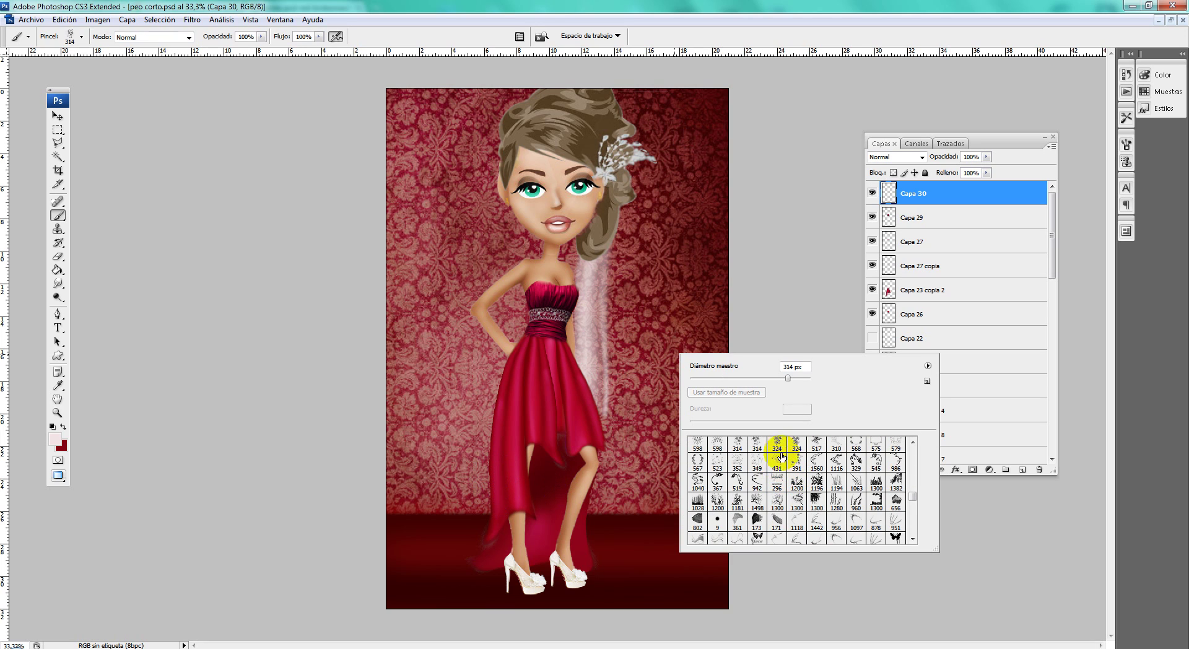
click(778, 451)
click(797, 461)
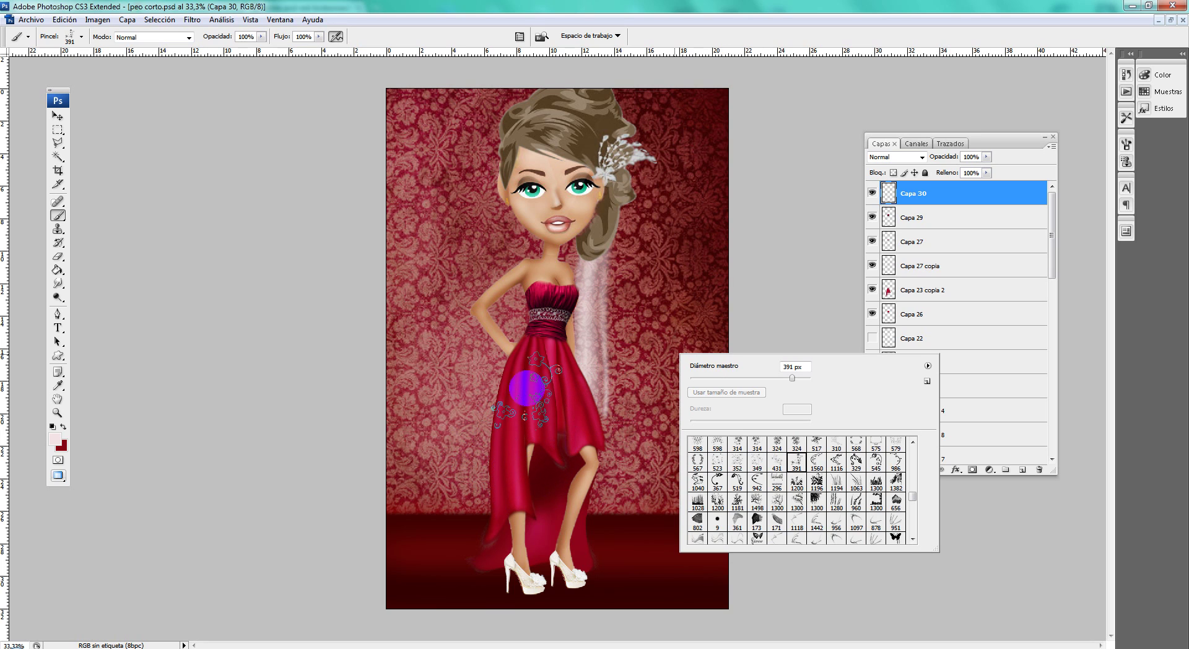
click(530, 387)
Step: Set the floral layer's blend mode to Luz suave after trying Superponer and Multiplicar
click(917, 158)
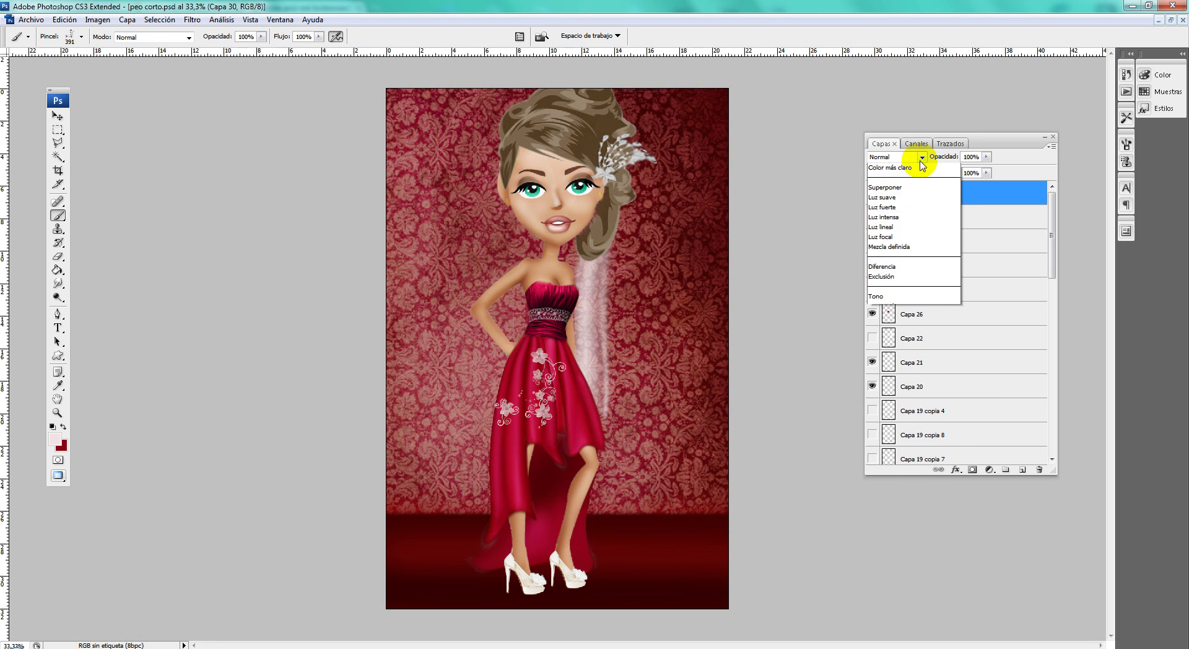
click(917, 315)
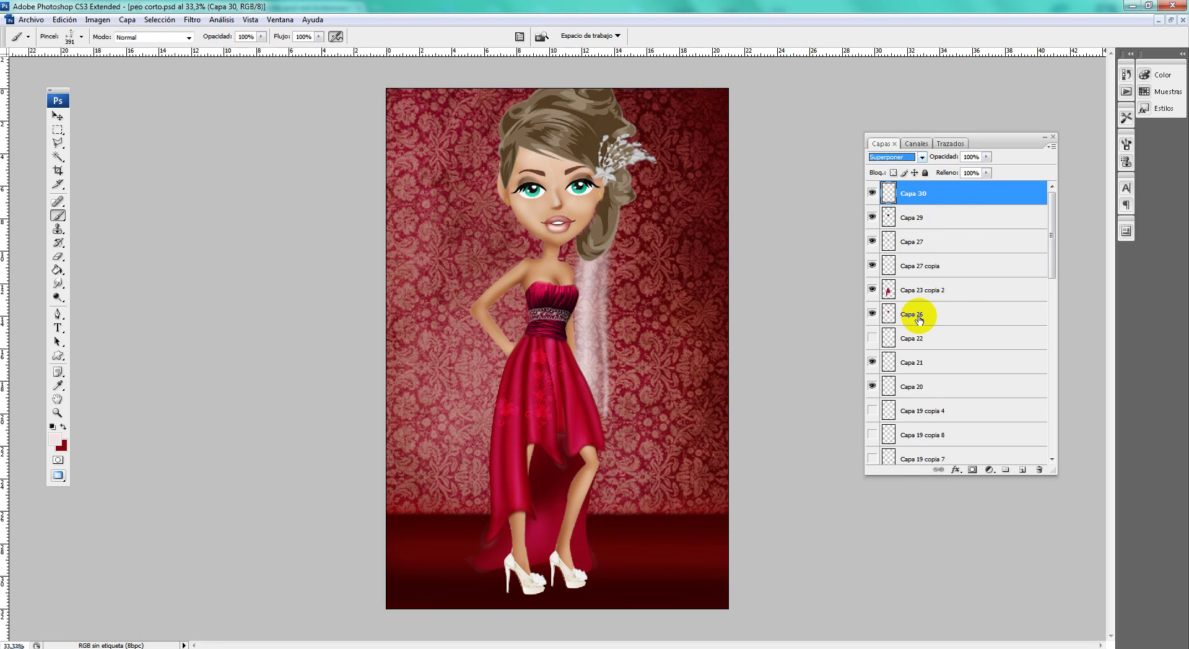
click(917, 157)
click(900, 215)
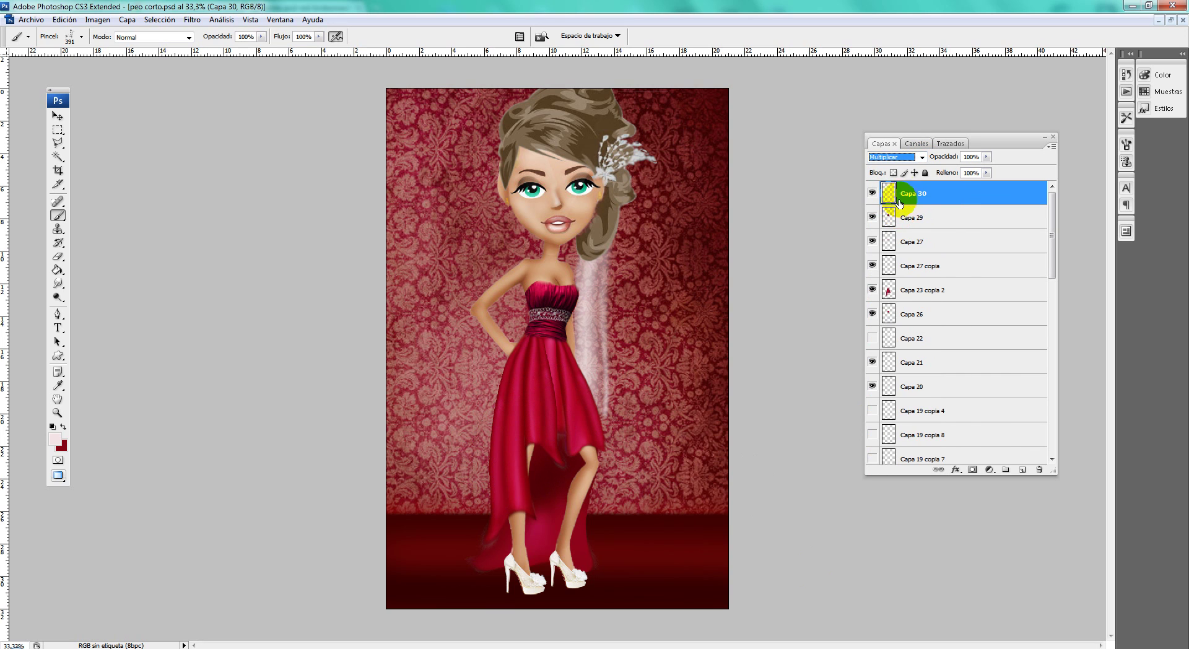
click(915, 158)
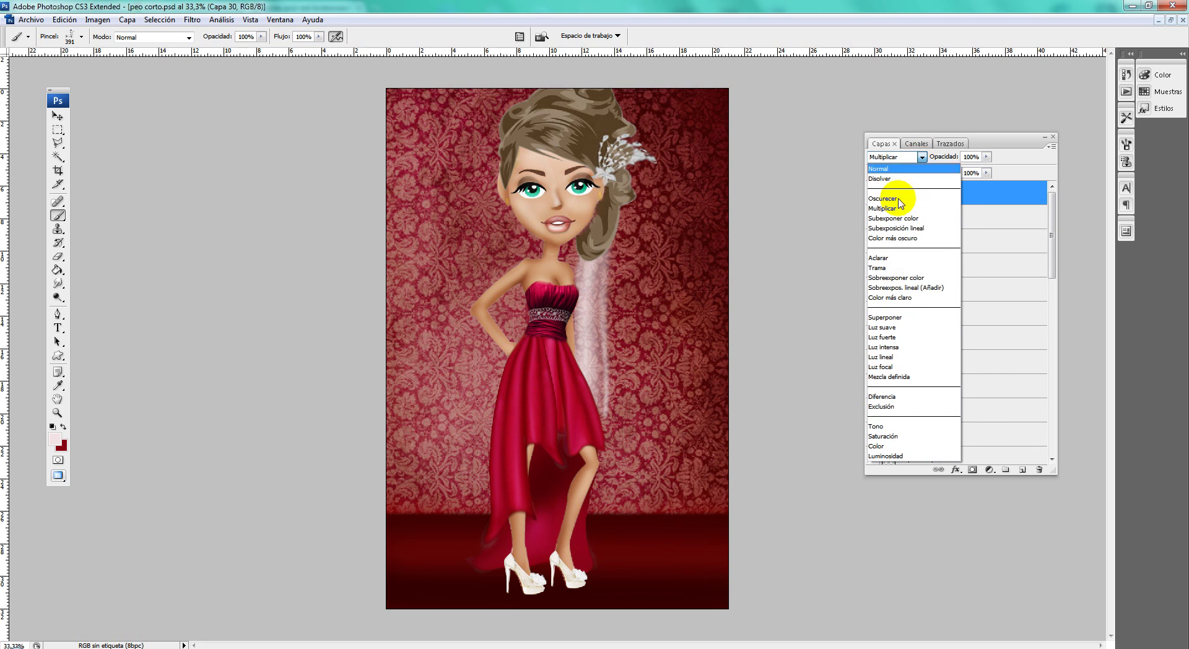
click(887, 329)
Step: Reposition the floral pattern on the skirt, zooming in to 50%
click(58, 115)
drag(548, 385, 547, 410)
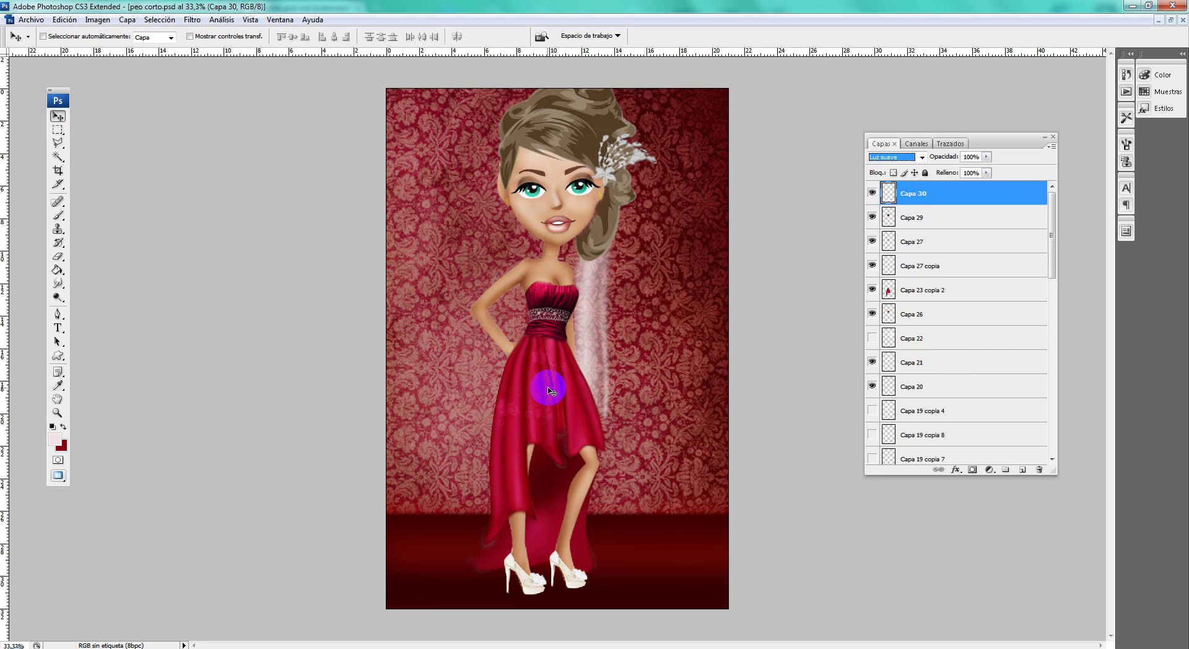
click(58, 413)
click(681, 369)
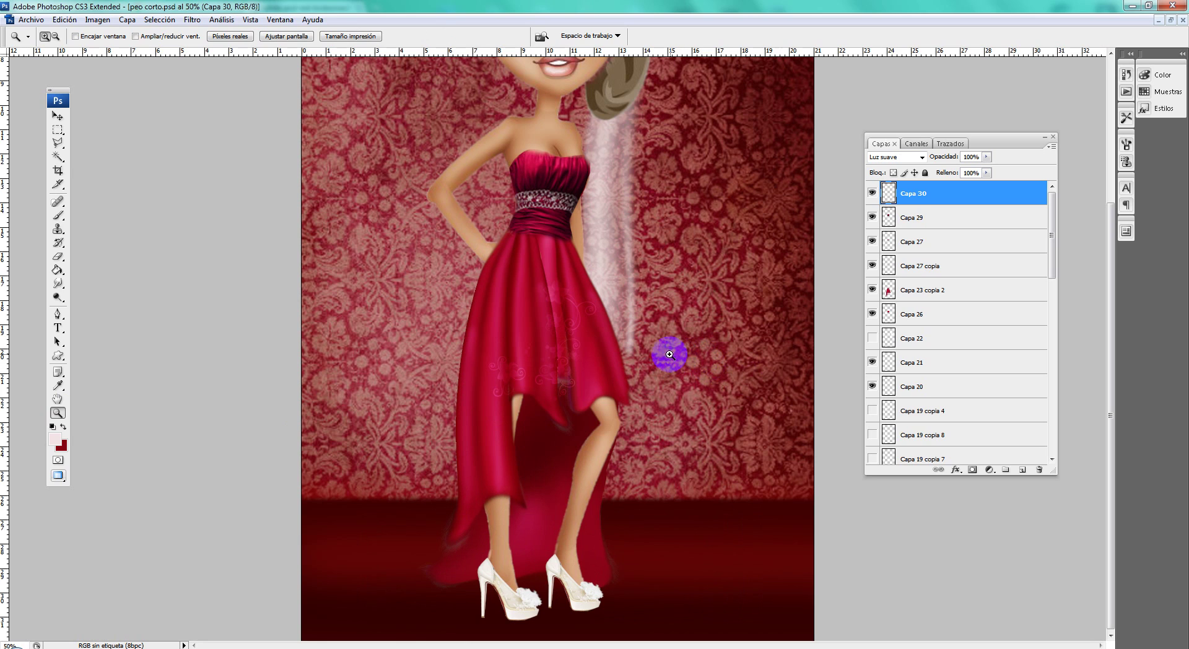
click(58, 115)
drag(566, 352, 546, 322)
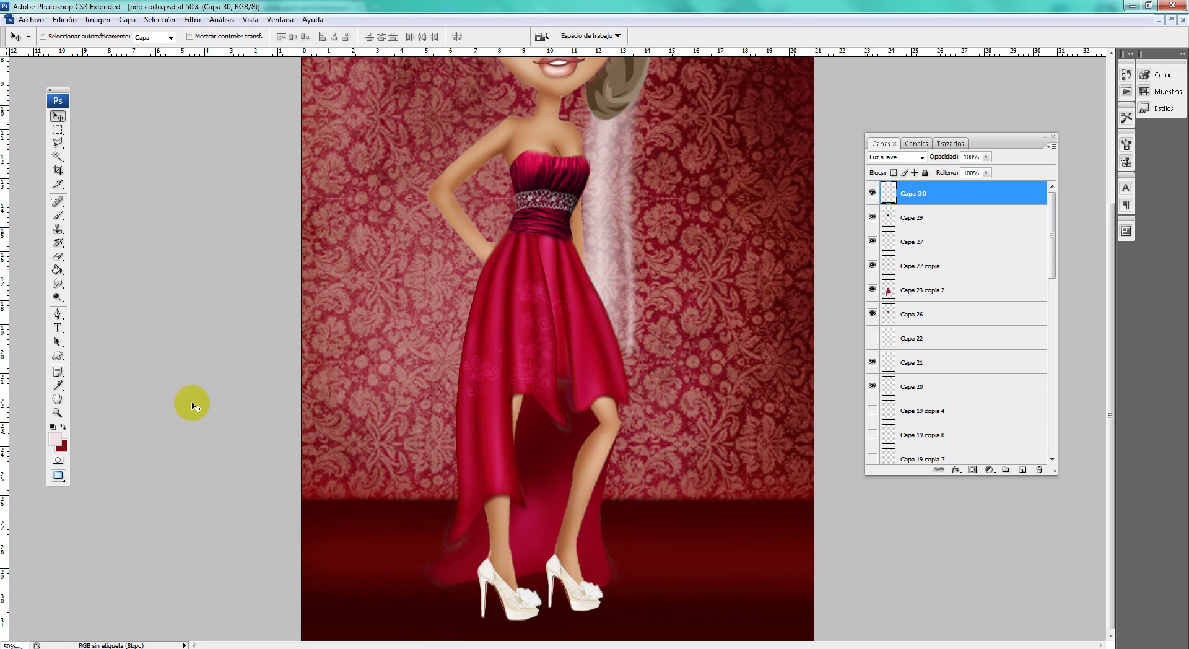
scroll(650, 446, up, 1)
scroll(640, 446, up, 1)
mouse_move(571, 414)
mouse_down()
mouse_move(544, 411)
mouse_move(607, 415)
mouse_move(614, 387)
mouse_up()
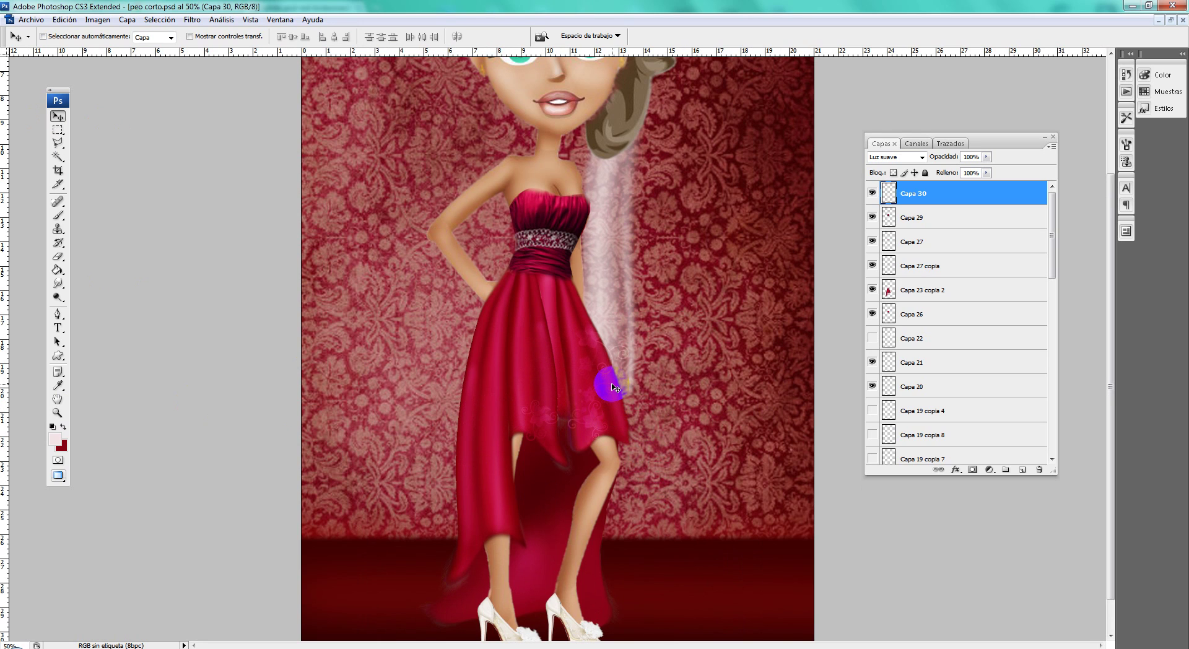
Step: Rotate the floral pattern slightly with Free Transform and apply it
key(ctrl+t)
drag(734, 322, 677, 304)
key(Return)
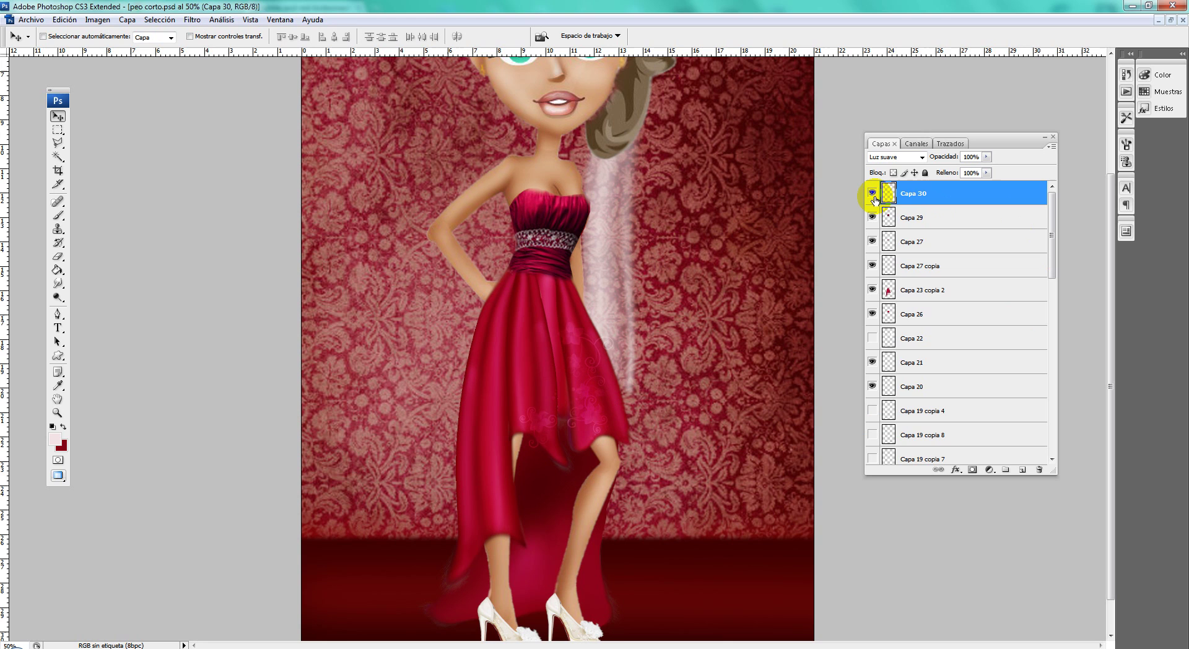
Step: Zoom out to the whole image, then select Capa 25 and toggle its visibility to check it
click(57, 412)
alt+click(632, 402)
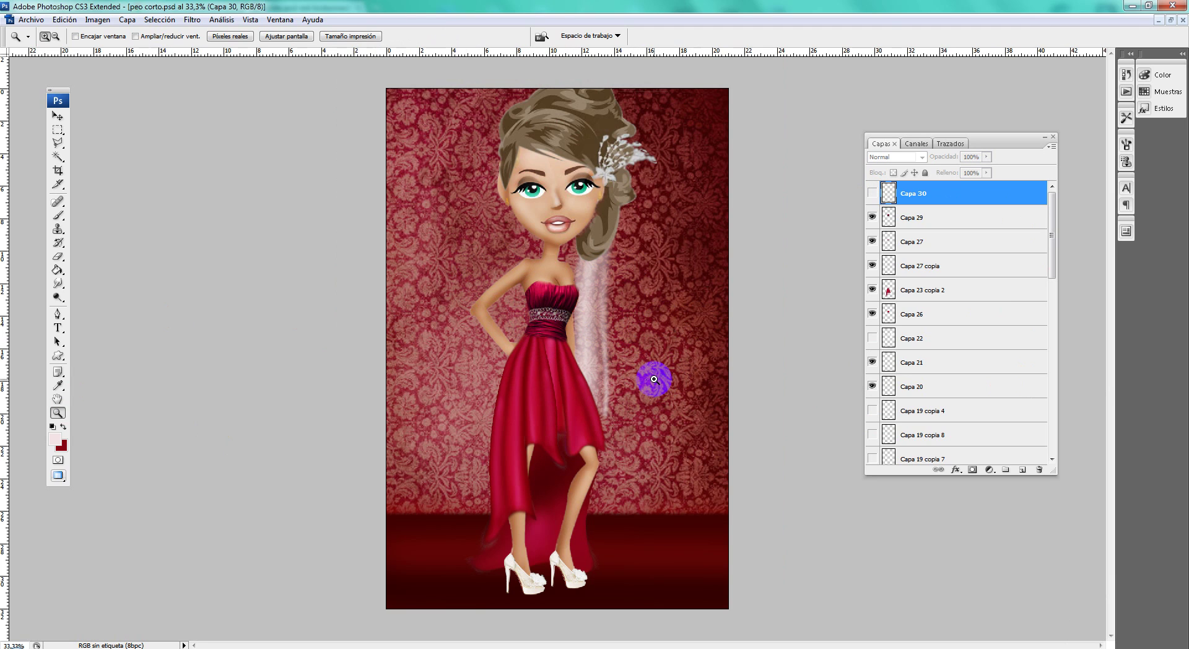
click(590, 335)
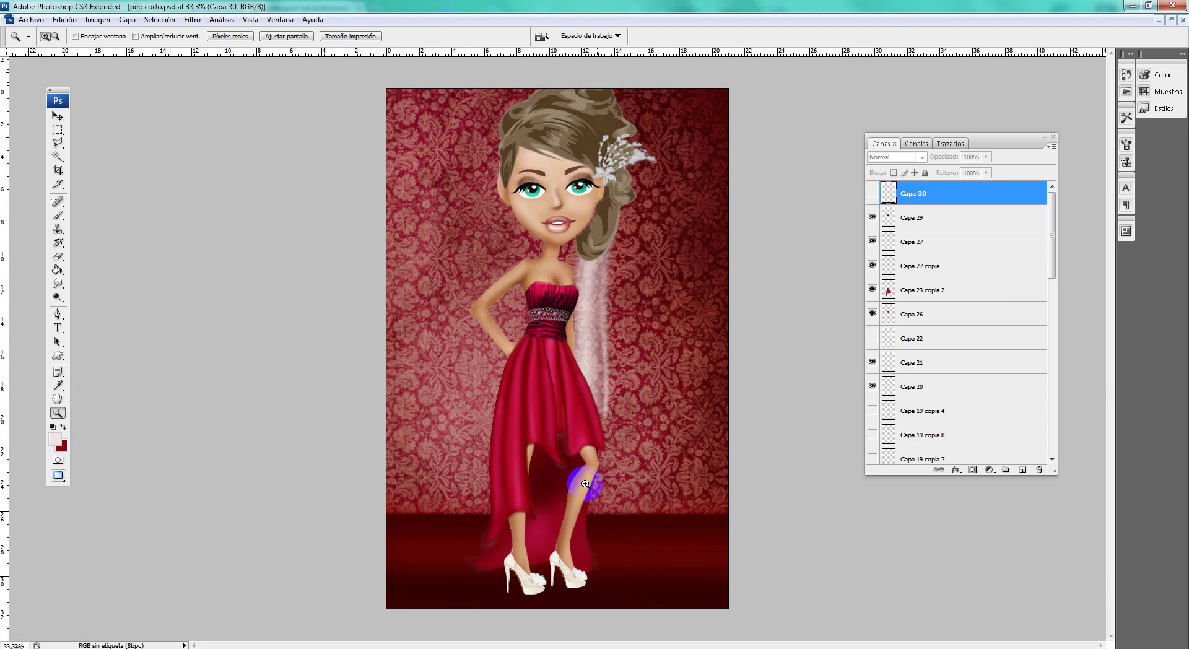
click(60, 124)
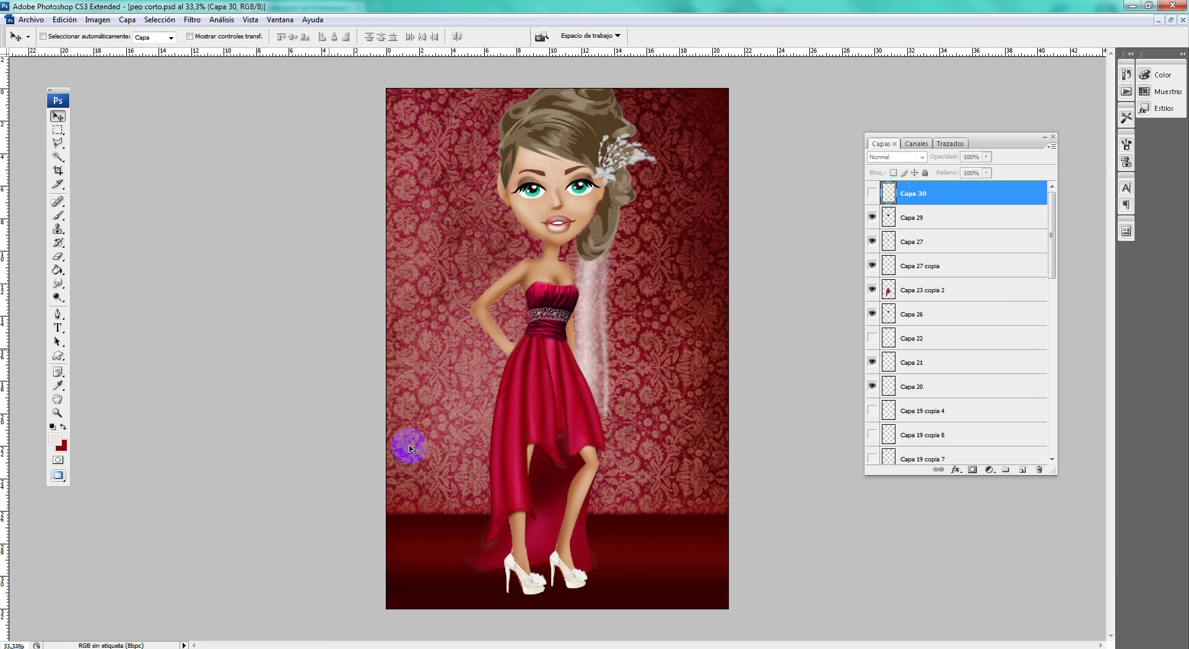
right_click(545, 491)
click(560, 495)
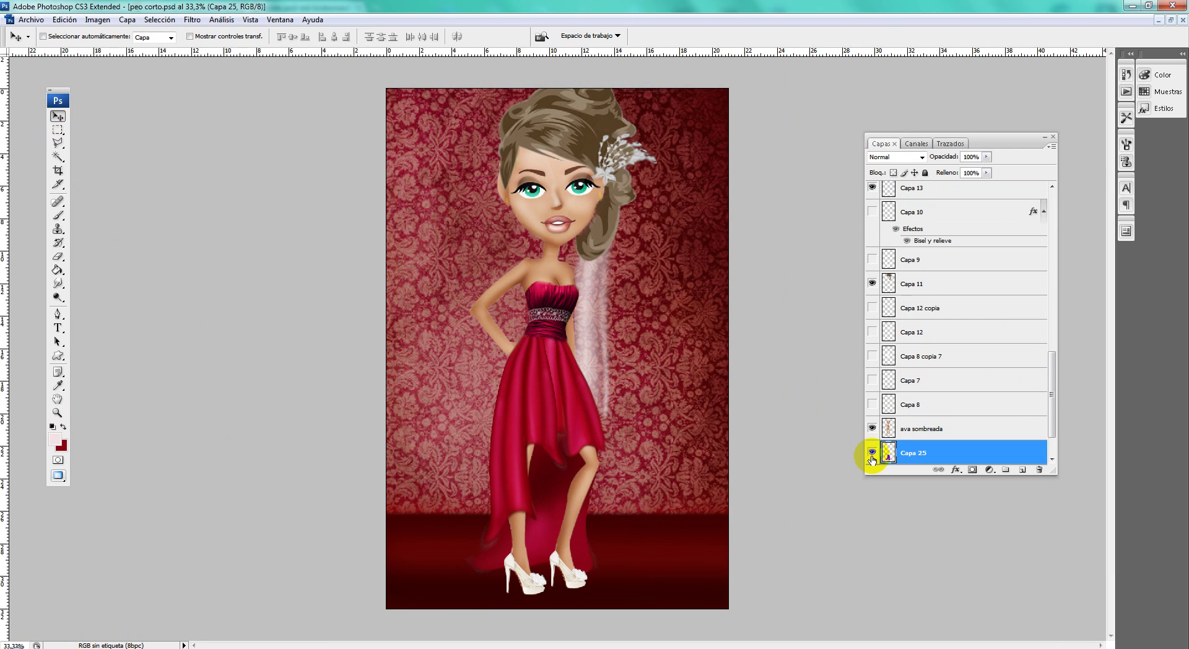
click(872, 453)
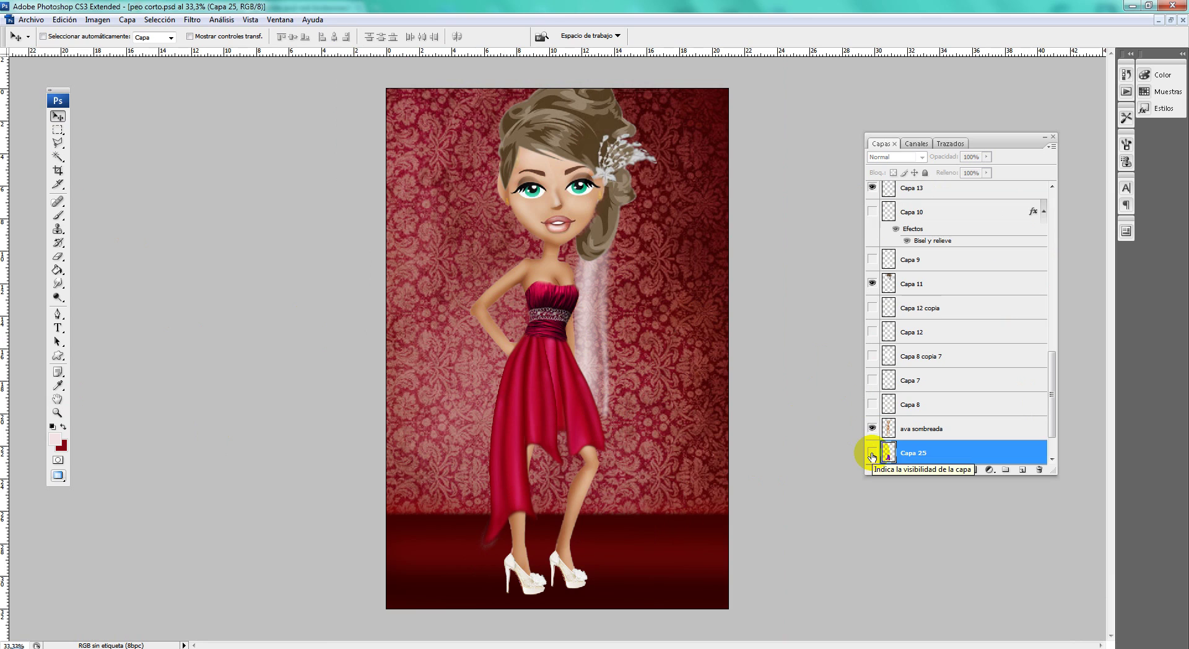
click(872, 453)
Step: Smudge the floor shadow around the shoes with a soft 110 px brush
click(58, 283)
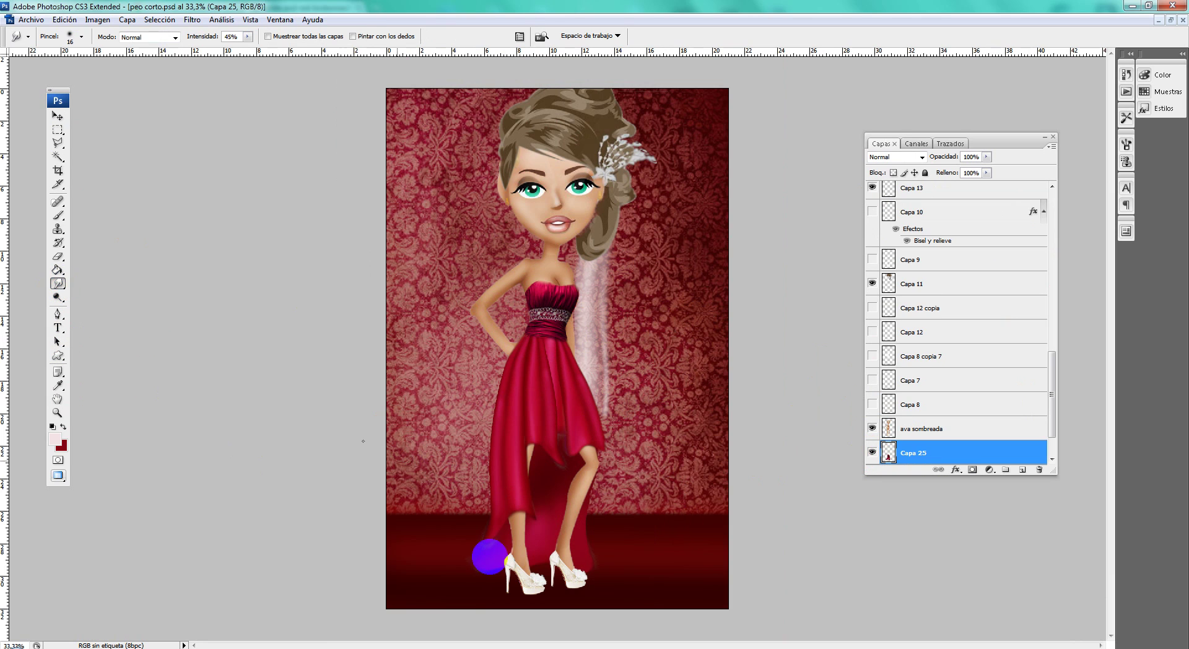
right_click(489, 556)
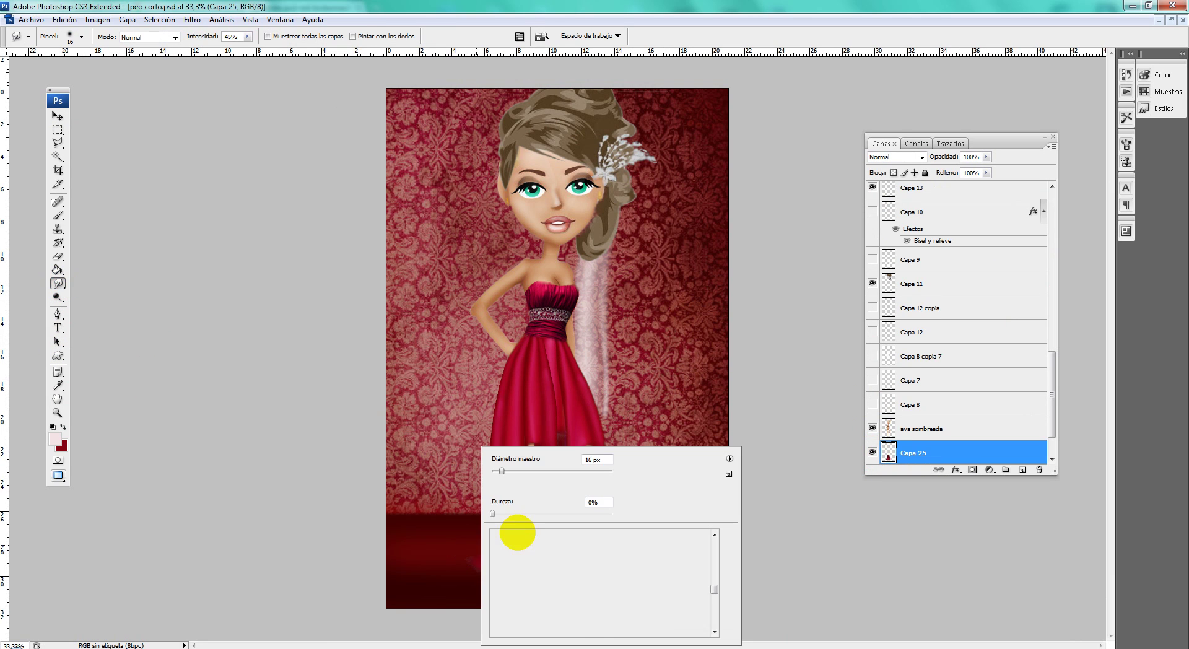
click(433, 486)
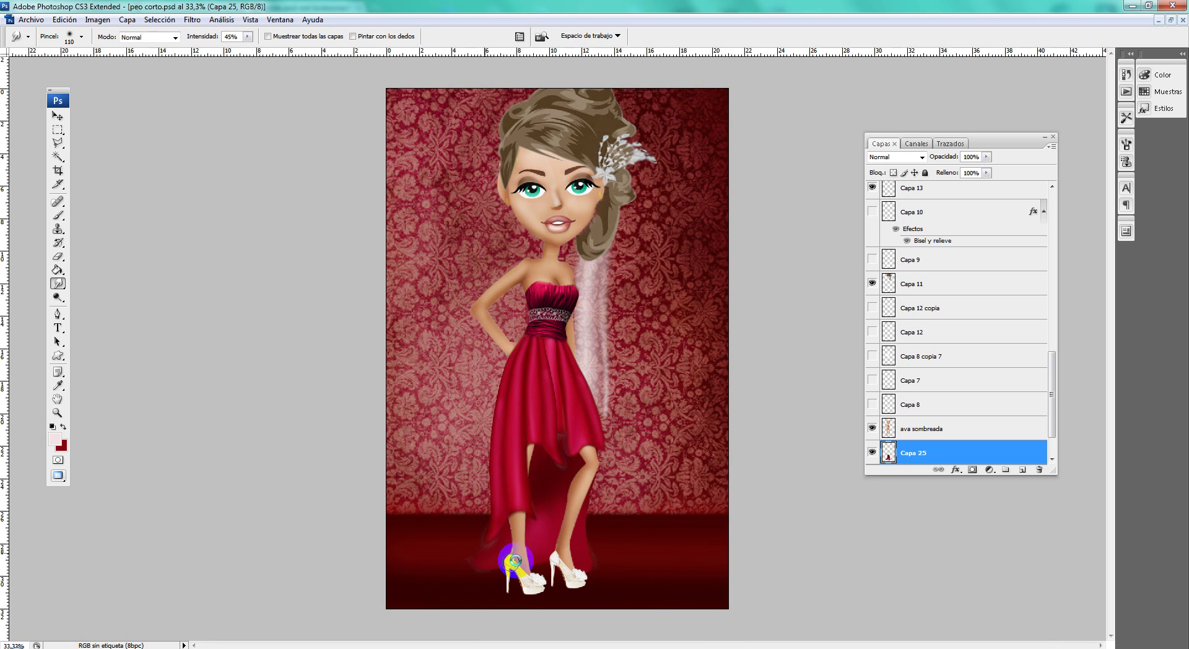
drag(518, 565, 437, 585)
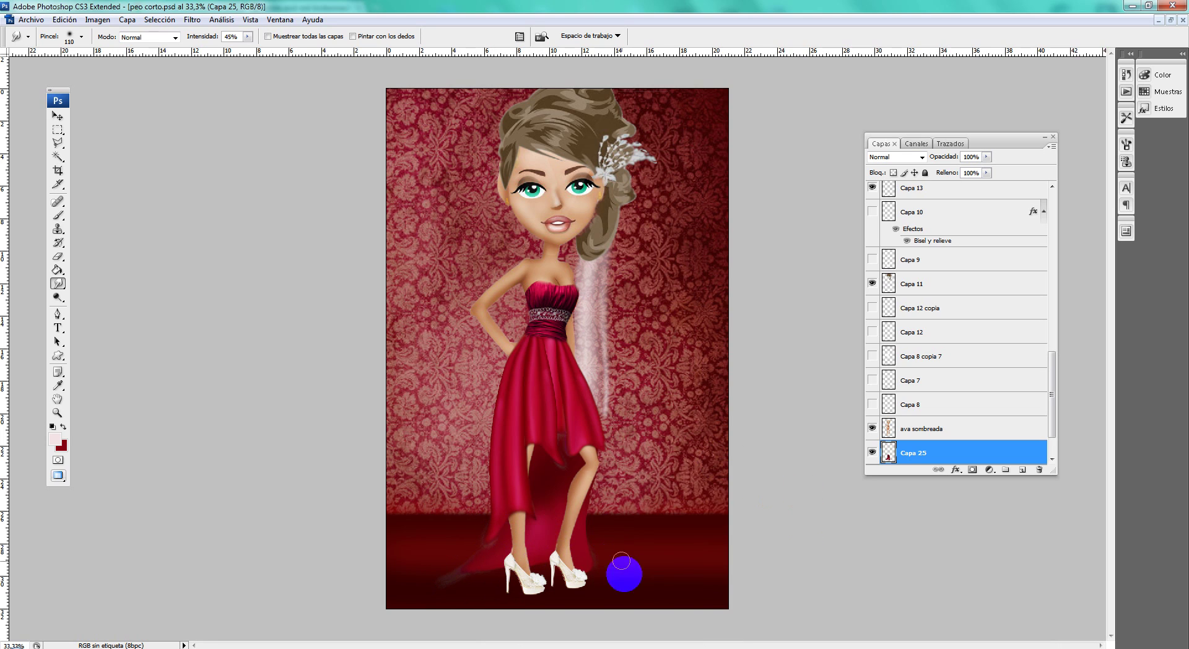
drag(621, 561, 606, 575)
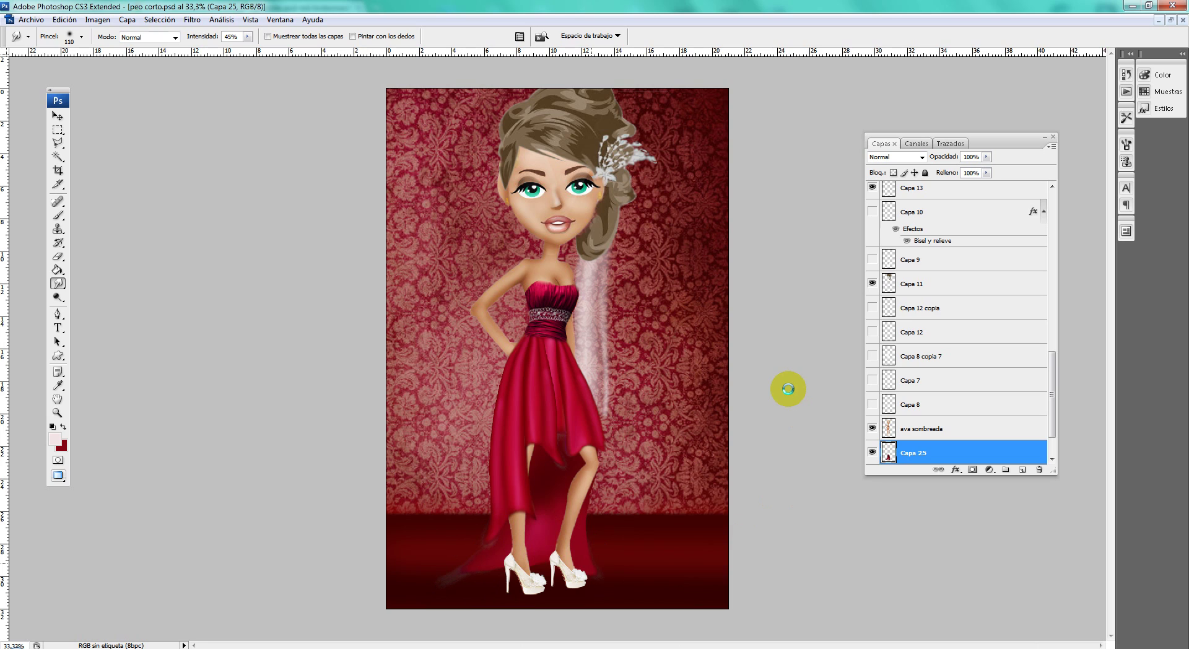